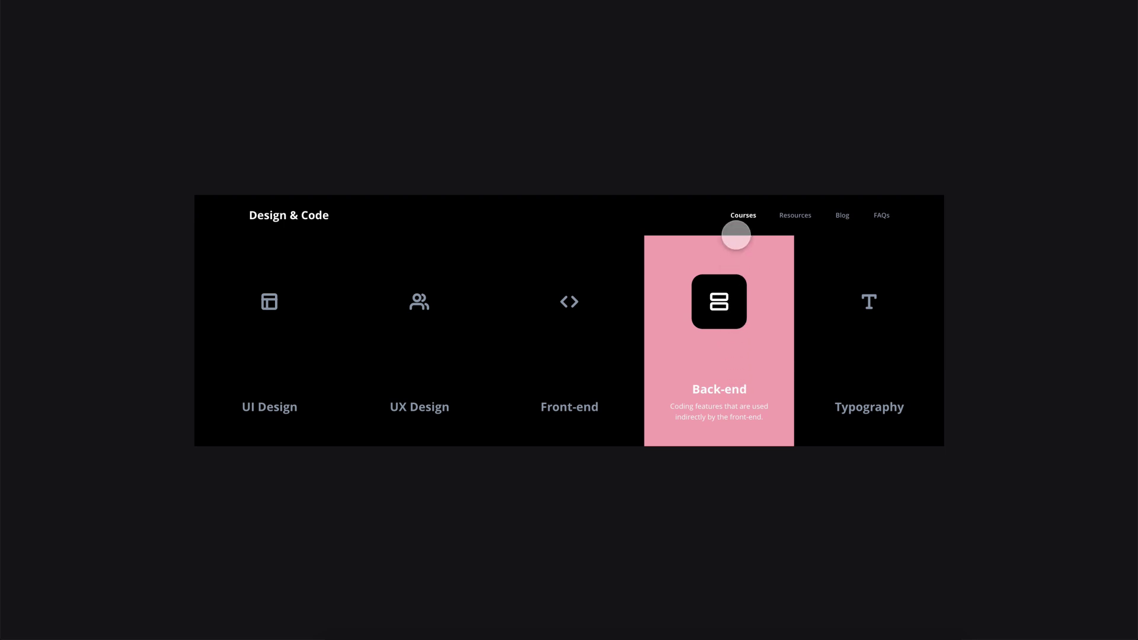
Collapse the Courses card menu in the finished navigation prototype
left_click(741, 215)
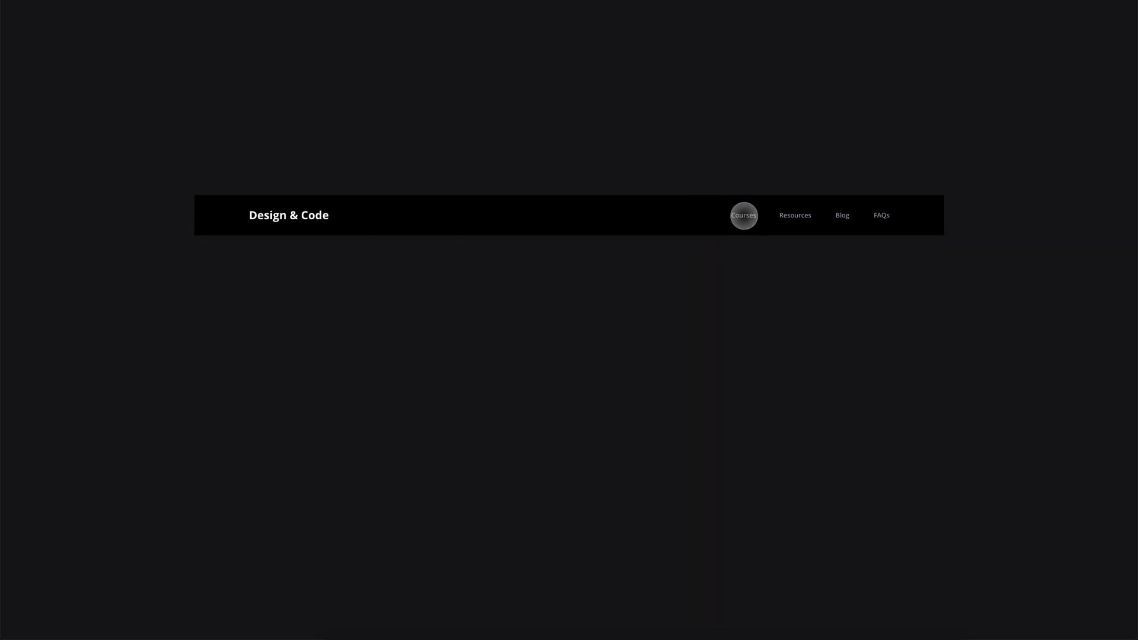
mouse_move(742, 214)
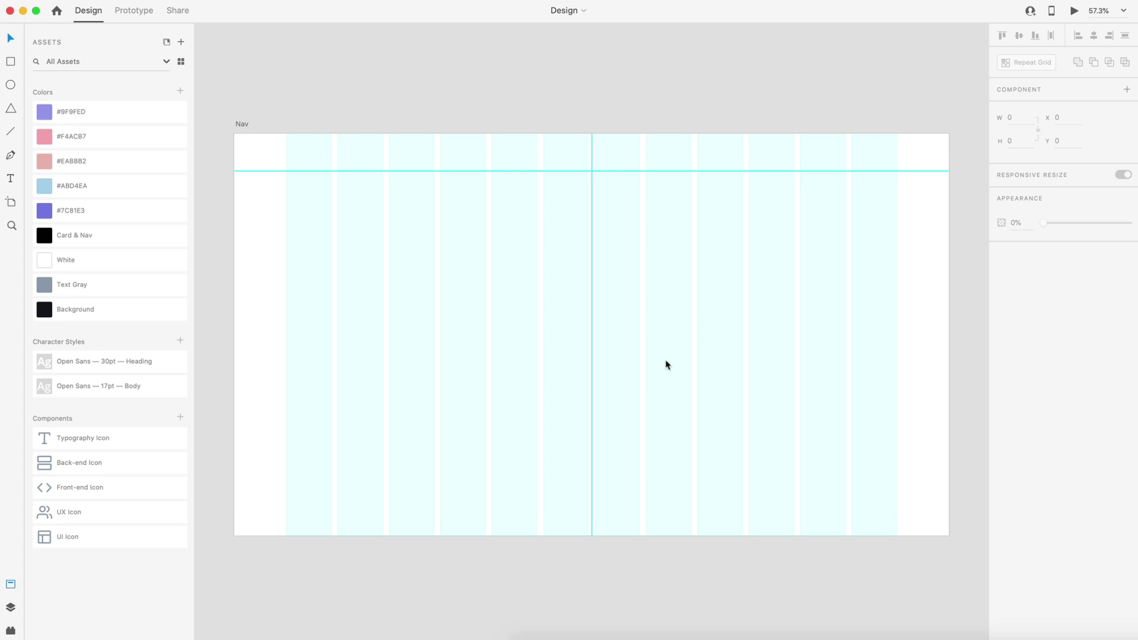
Draw a 384 by 540 rectangle for the card and center it on the Nav artboard
key("super+equal")
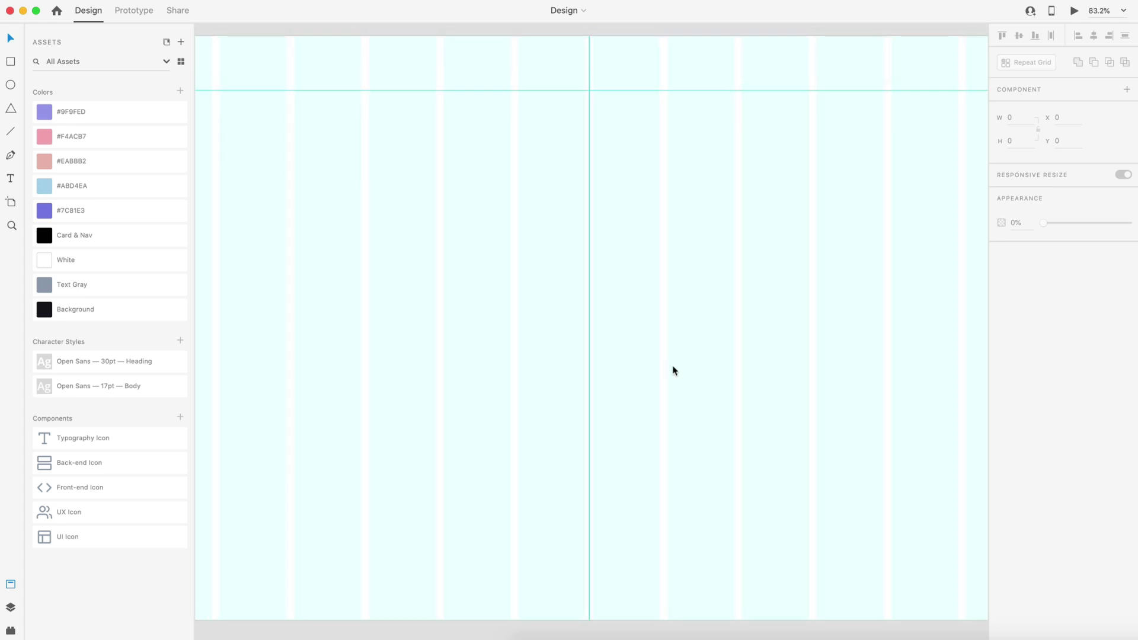
left_click(7, 66)
left_click_drag(474, 186, 676, 408)
left_click(1024, 119)
type("384")
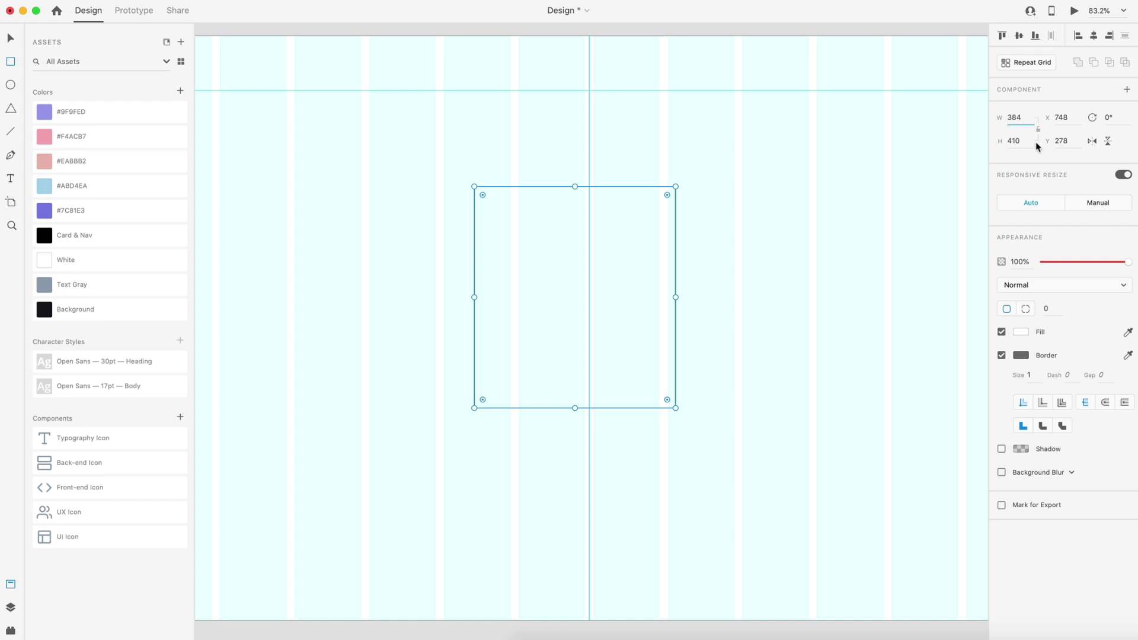
left_click(1030, 141)
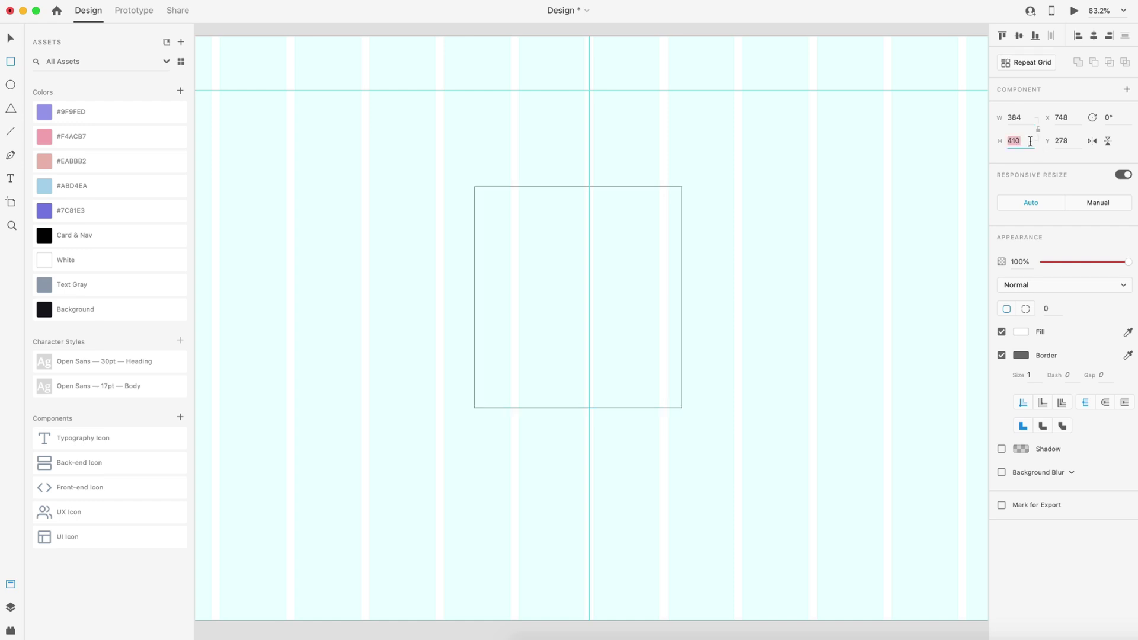
type("54")
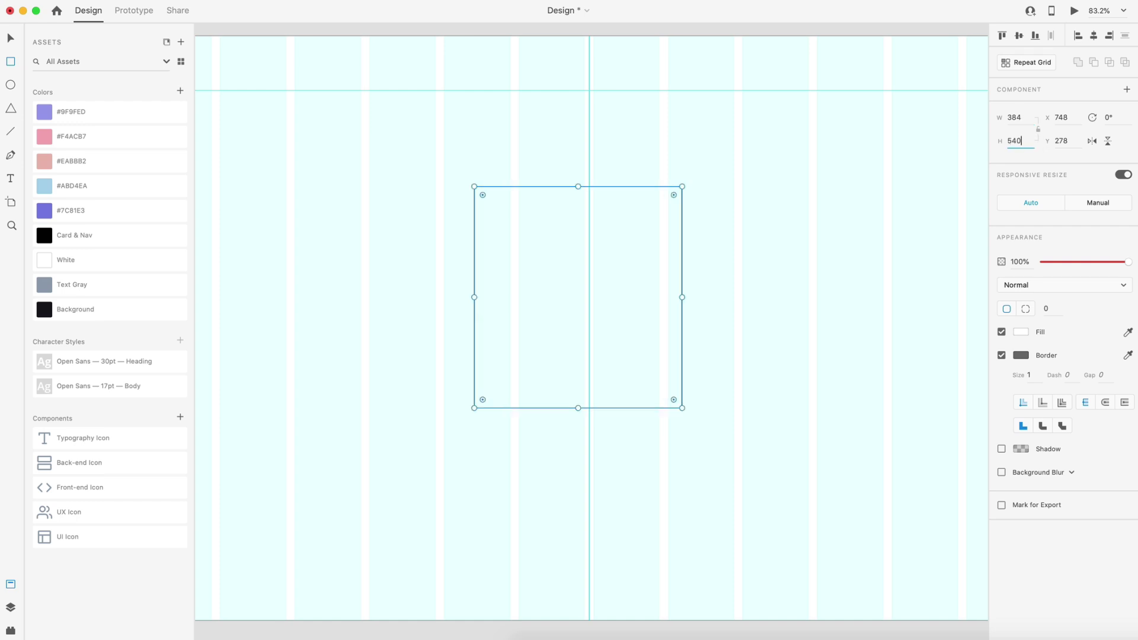
type("0")
mouse_move(630, 289)
left_mouse_down()
mouse_move(641, 303)
mouse_move(641, 286)
left_mouse_up()
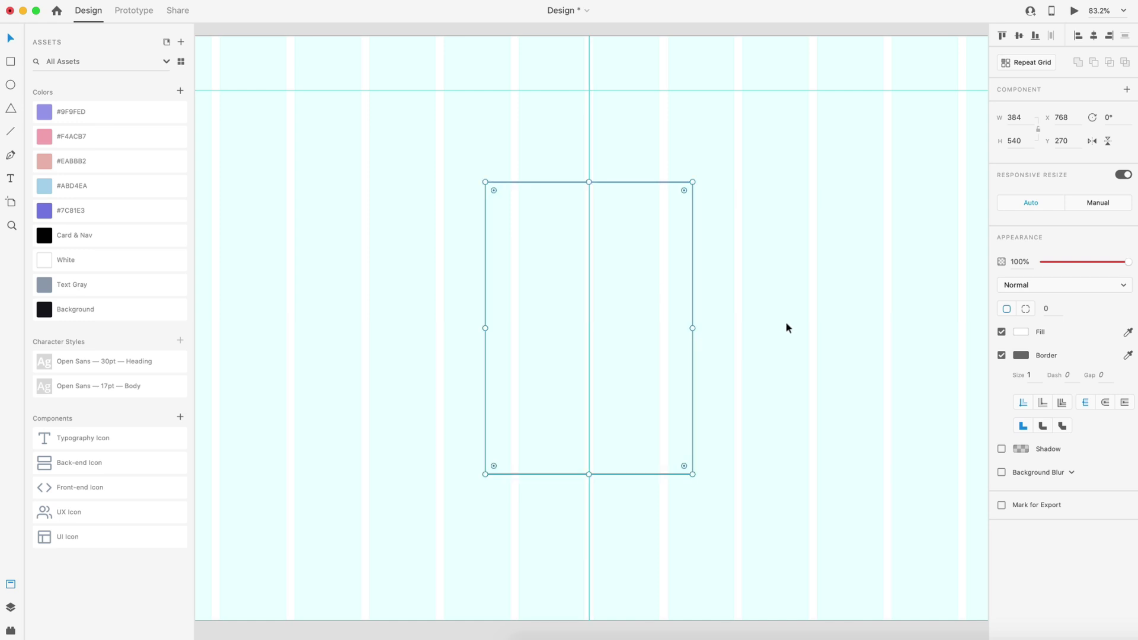
left_click(786, 323)
Draw a 140 by 140 square and center it horizontally in the card's upper half at Y 370
left_click(3, 61)
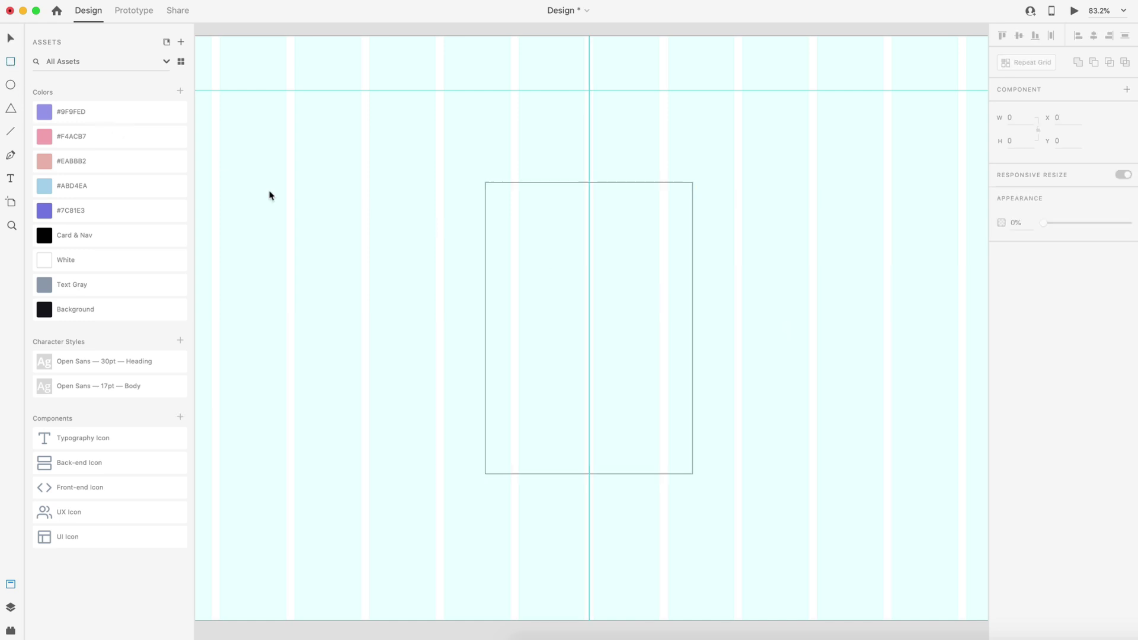
left_click_drag(546, 238, 631, 325)
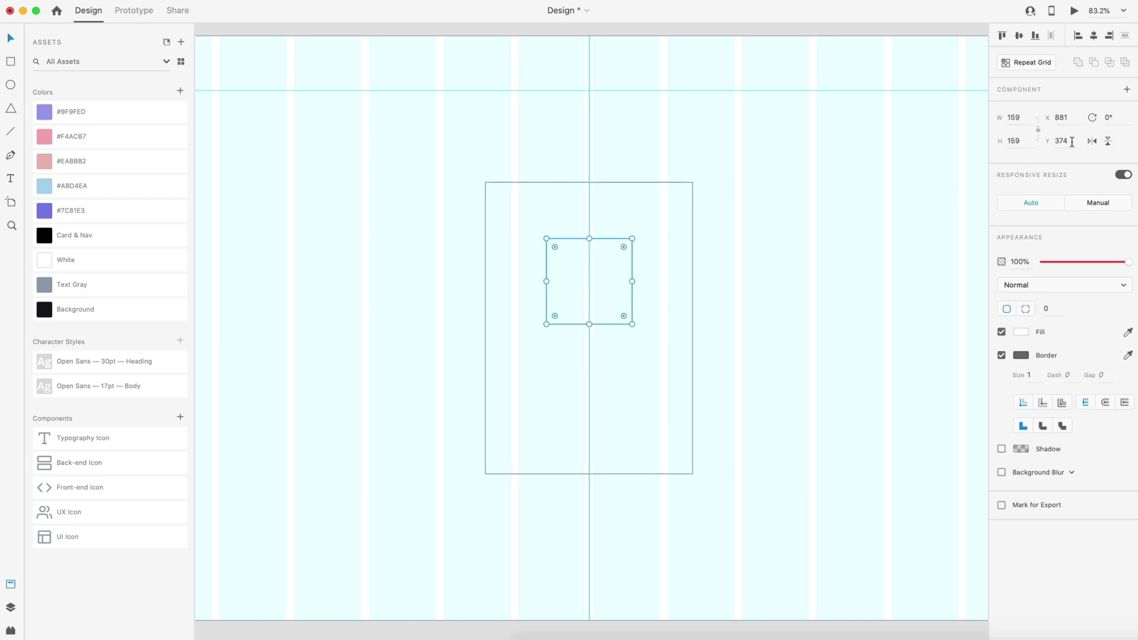
left_click(1028, 118)
type("140")
key("Return")
left_click_drag(604, 269, 609, 270)
key("alt")
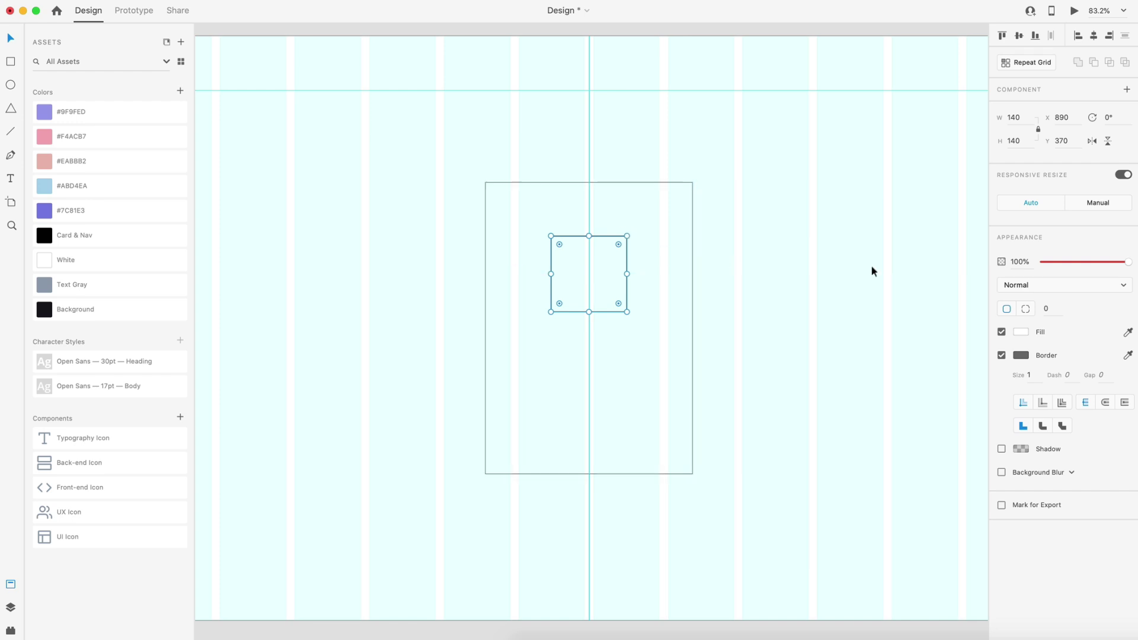
Round the square's corners to 18 and center the UI Icon component inside it
type("8")
key("Return")
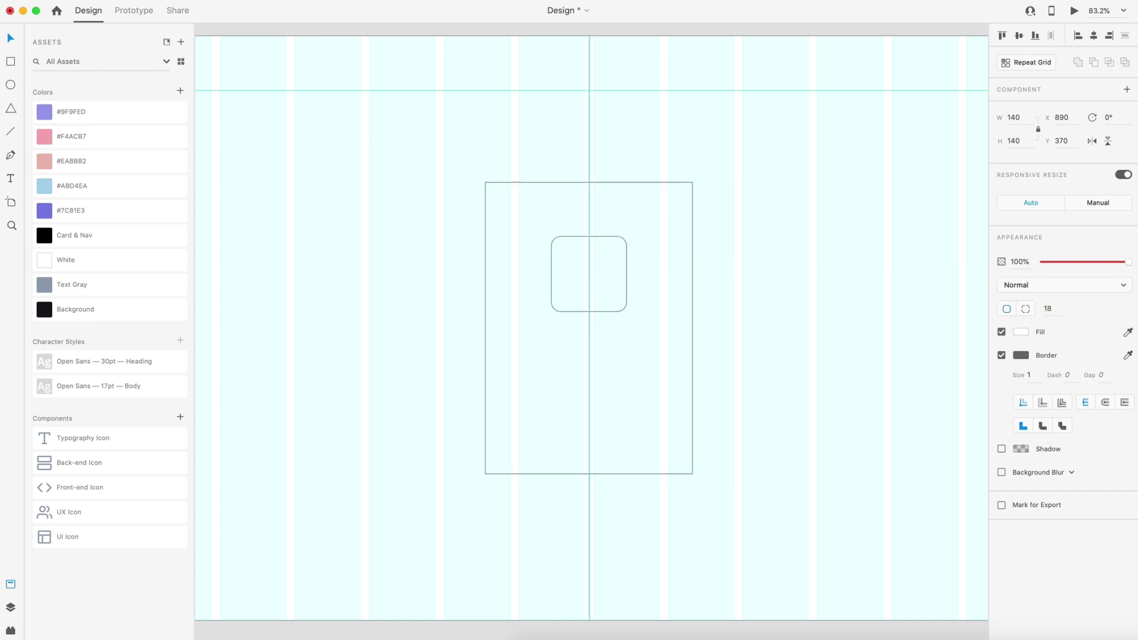
left_click(799, 326)
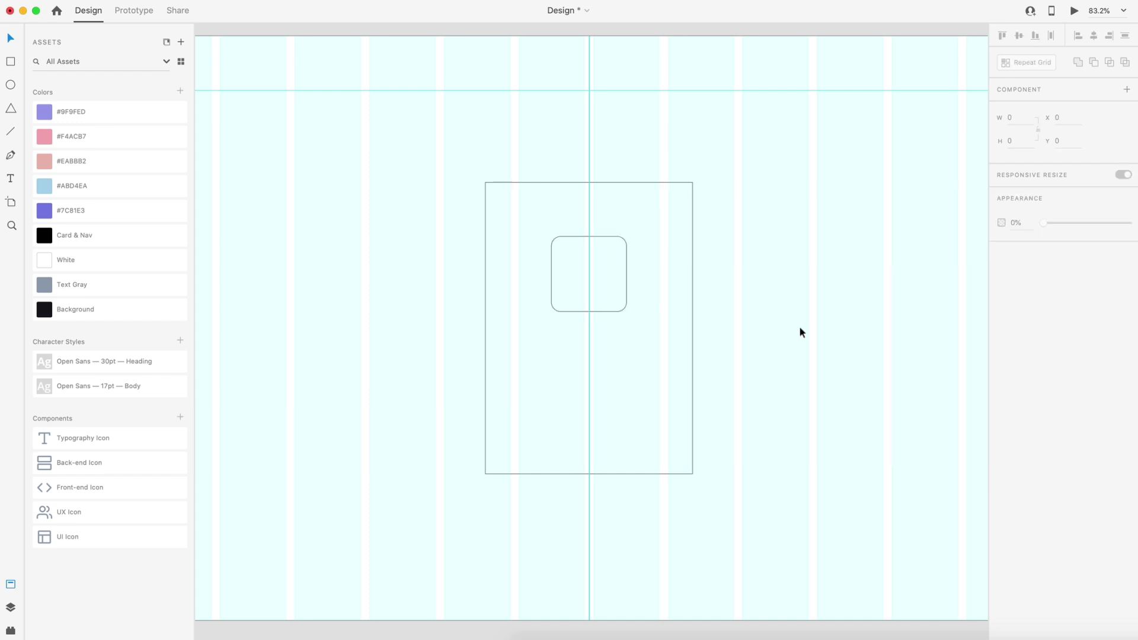
left_click_drag(43, 536, 592, 273)
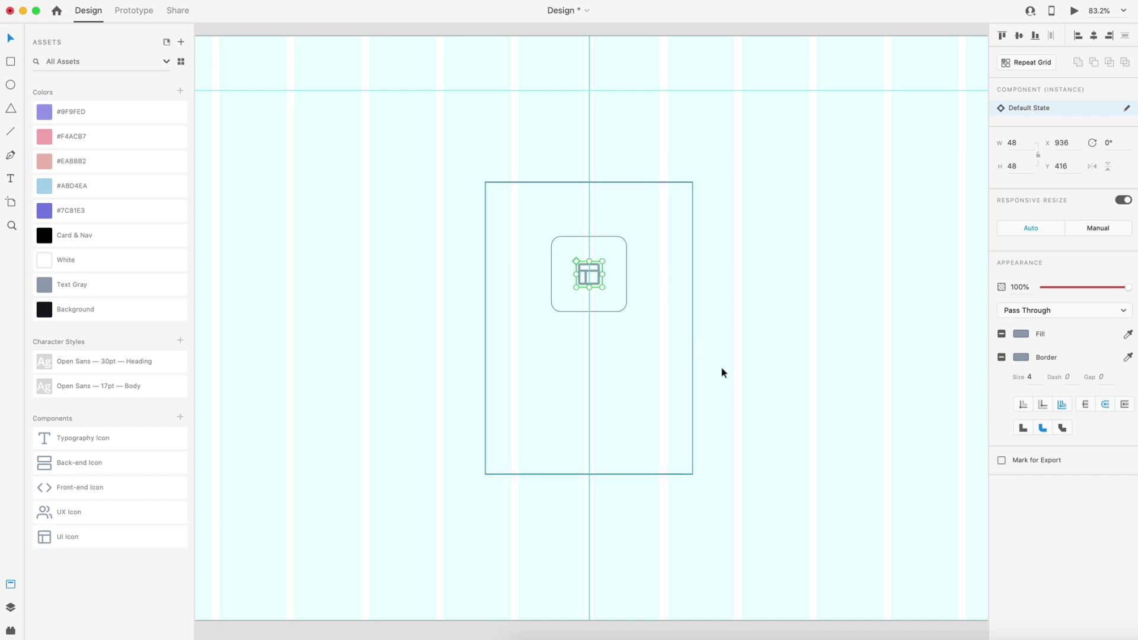
Add the text "UI Design" in the 30pt Heading style with fill #AAAAAA, centered in the card's lower part
key("t")
left_click(557, 405)
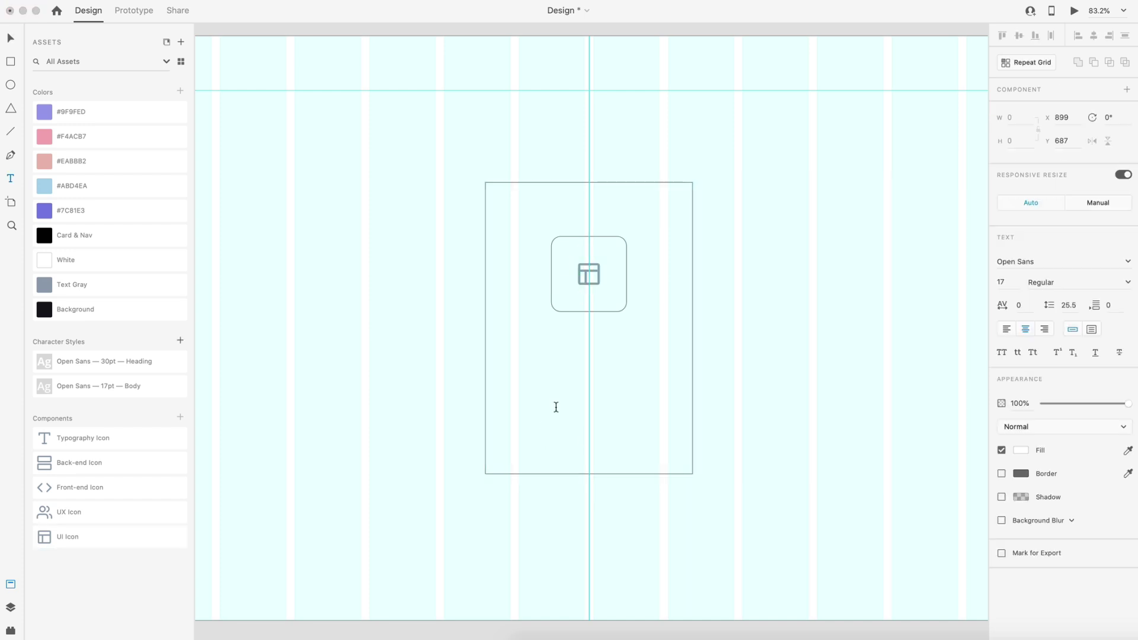
left_click(167, 366)
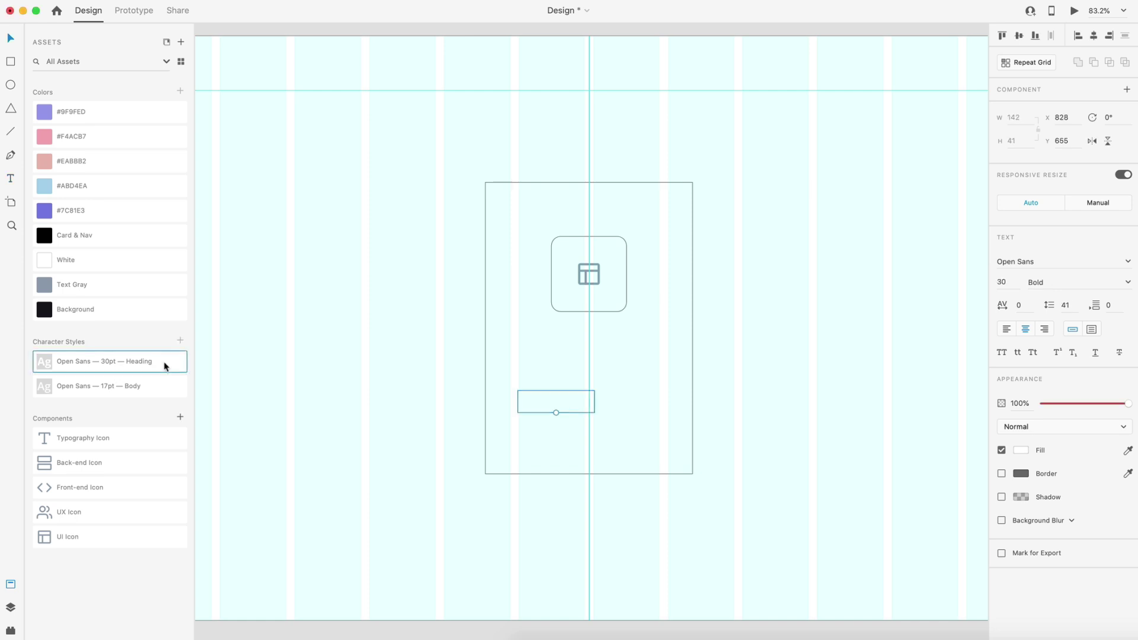
left_click(1022, 451)
type("AAAAAA")
key("Return")
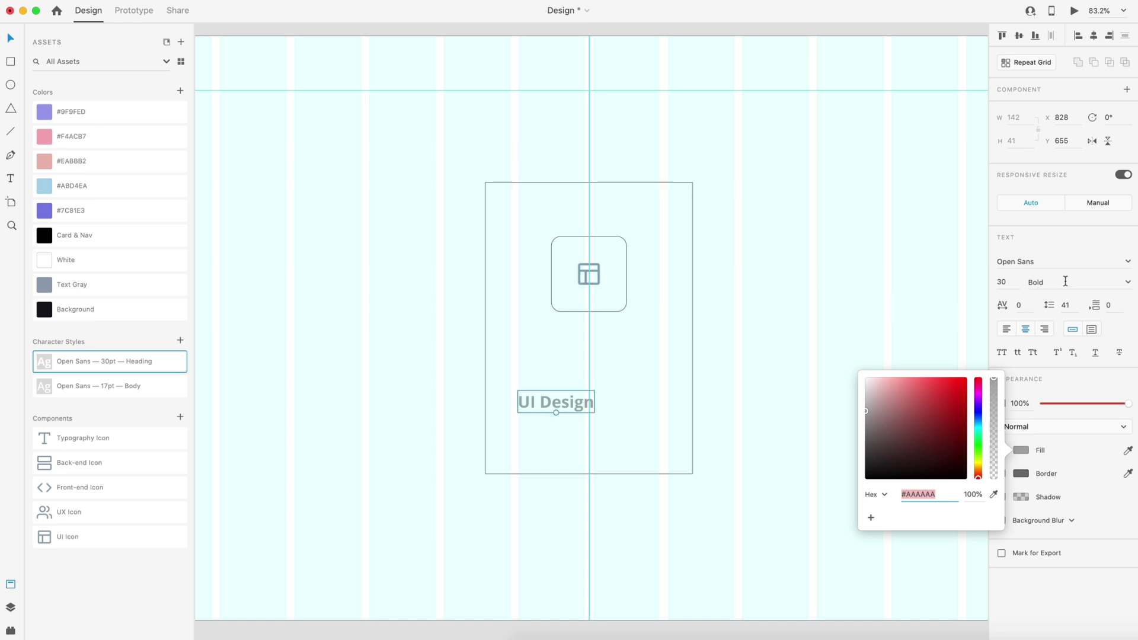
left_click(799, 338)
left_click_drag(579, 403, 600, 415)
Draw a text area about 276 by 62 below the heading containing "Sed a magna semper, porta purus eu, ullamcorper ligula."
left_click_drag(519, 429, 667, 464)
type("ds")
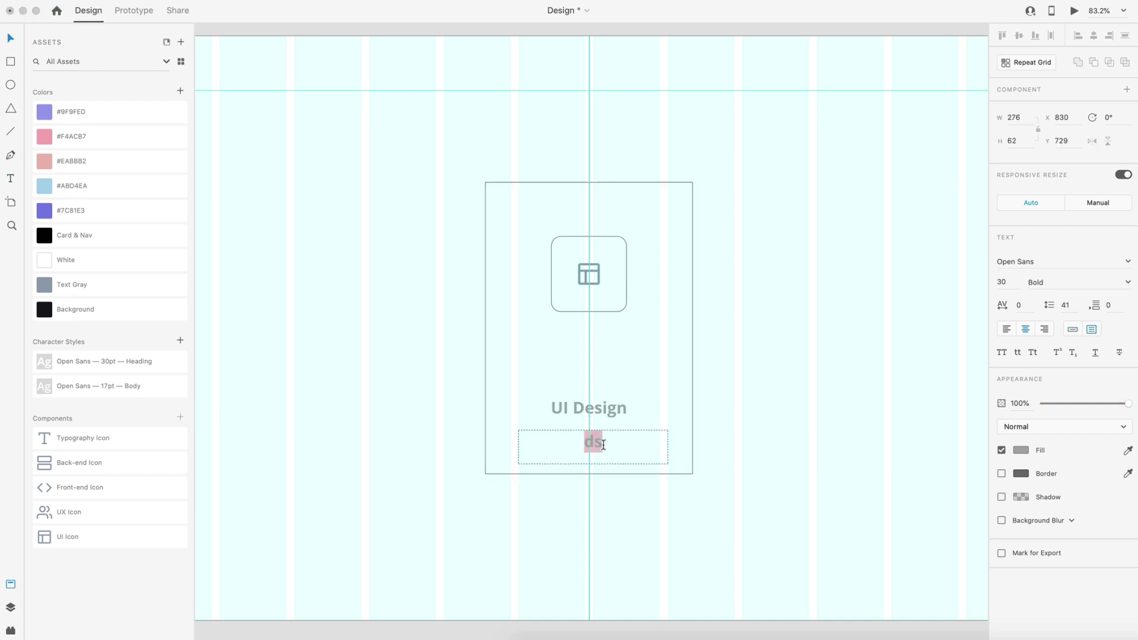
type("Sed a magna semper, porta purus eu, ullamcorper ligula.")
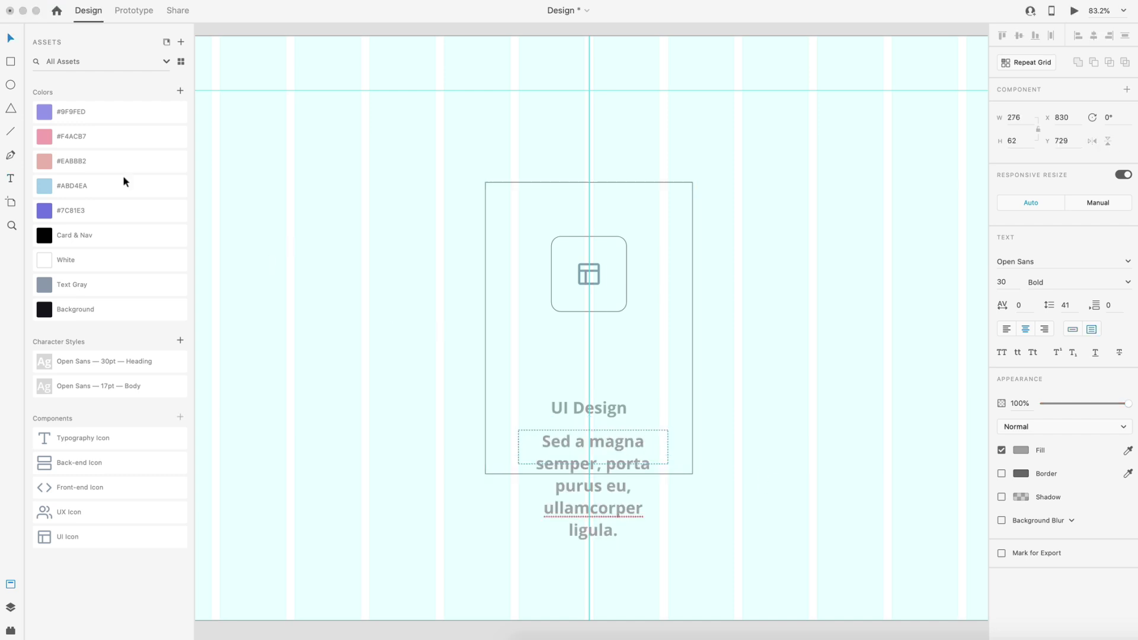
left_click(11, 39)
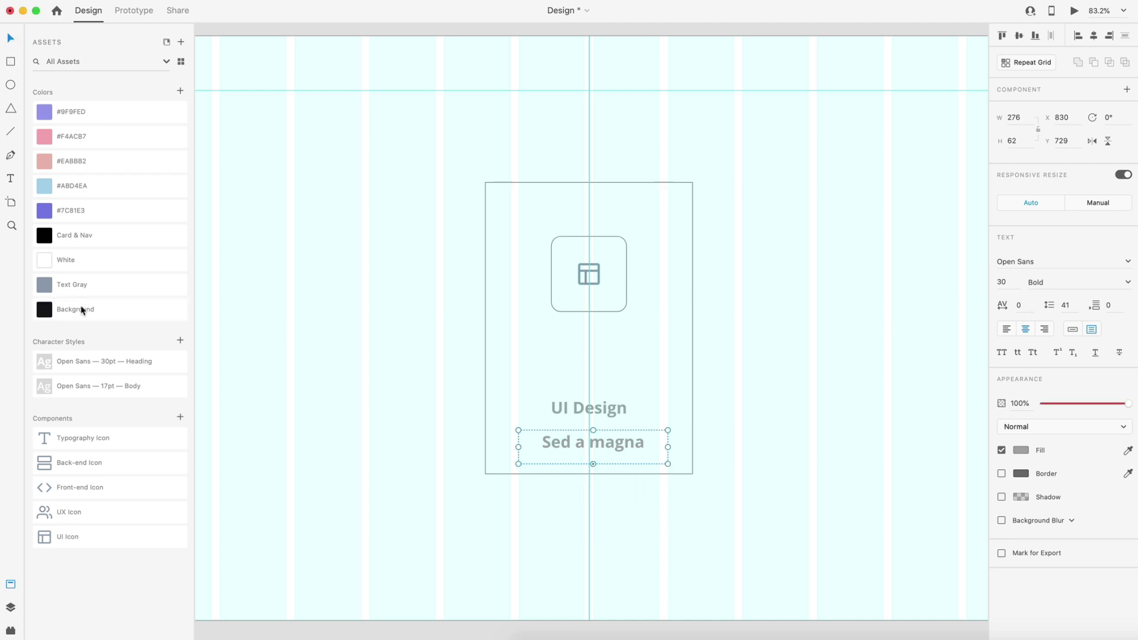
Format the description with the 17pt Body style, Regular weight, centered alignment and a light gray fill
left_click(111, 391)
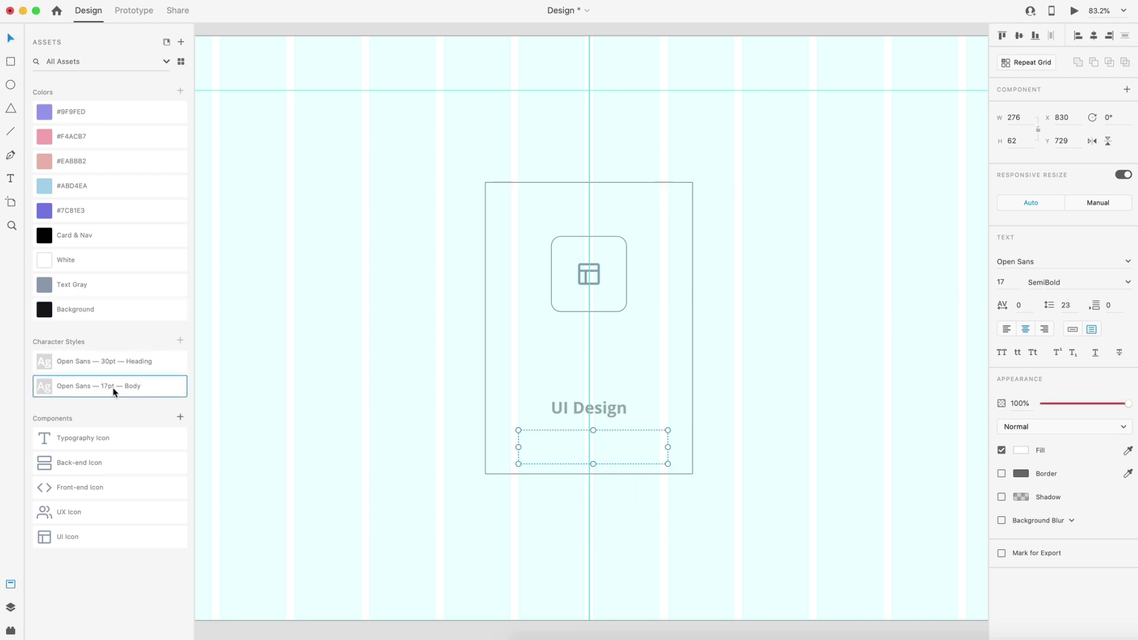
left_click(1127, 282)
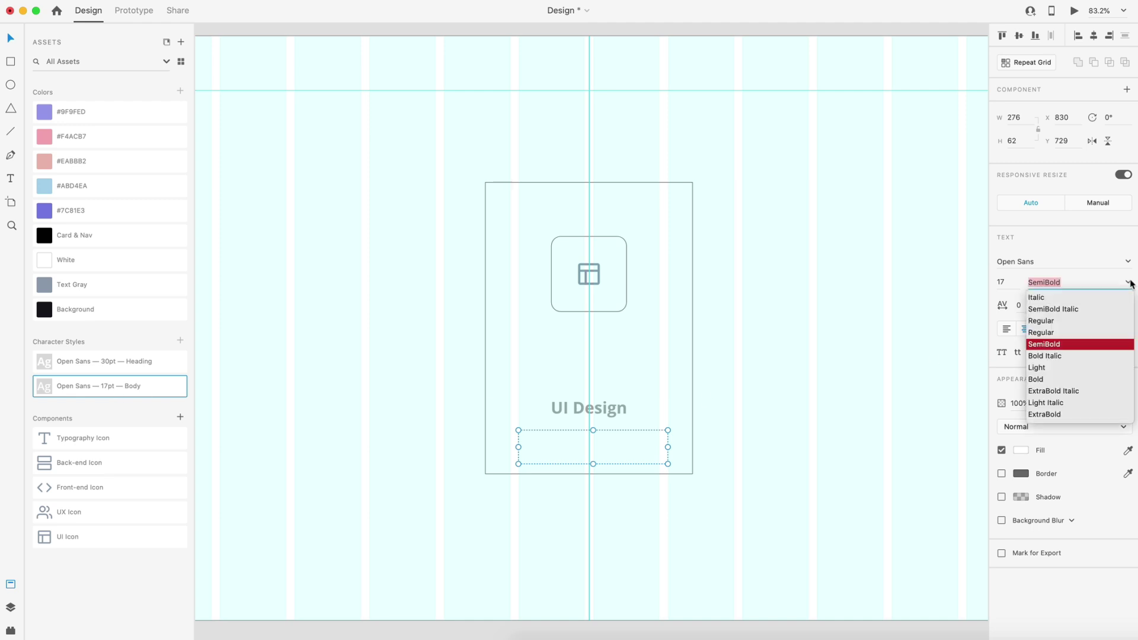
left_click(1045, 333)
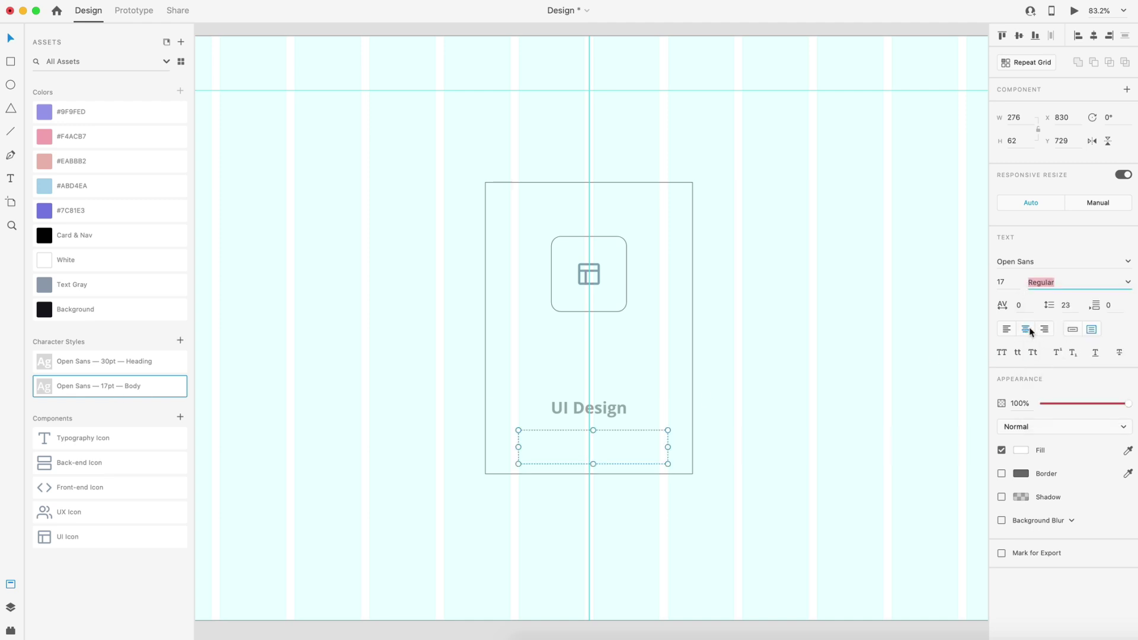
left_click(1026, 330)
left_click(1020, 450)
left_click(866, 396)
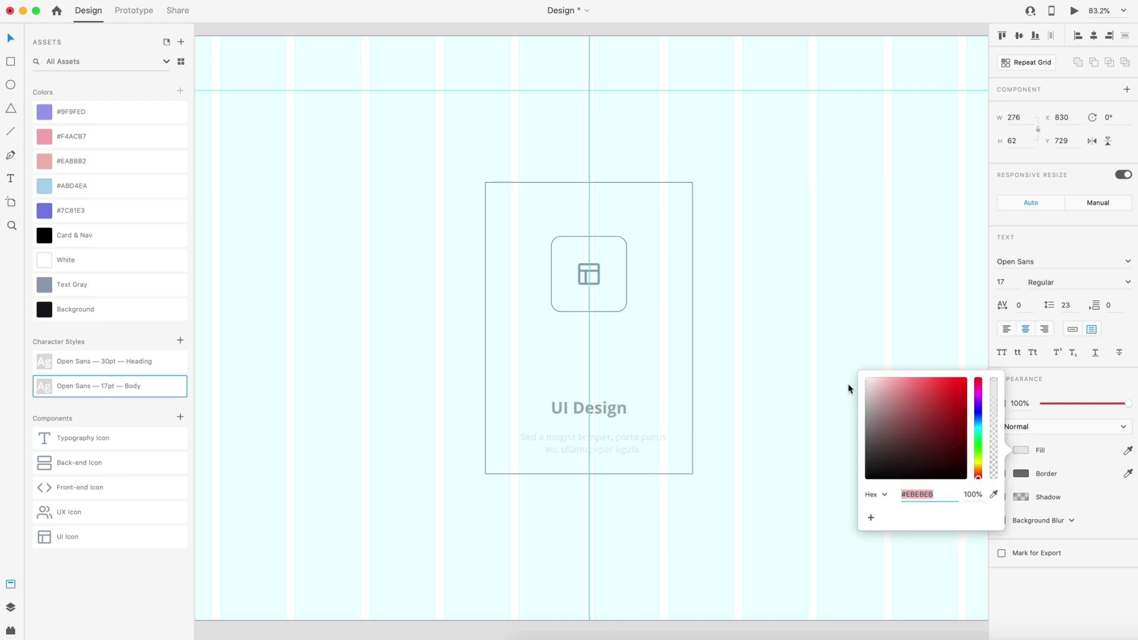
left_click(776, 299)
Center the description under the heading at X 822, Y 719, and shift both texts down 9 px
left_click(623, 435)
left_click_drag(609, 442, 608, 436)
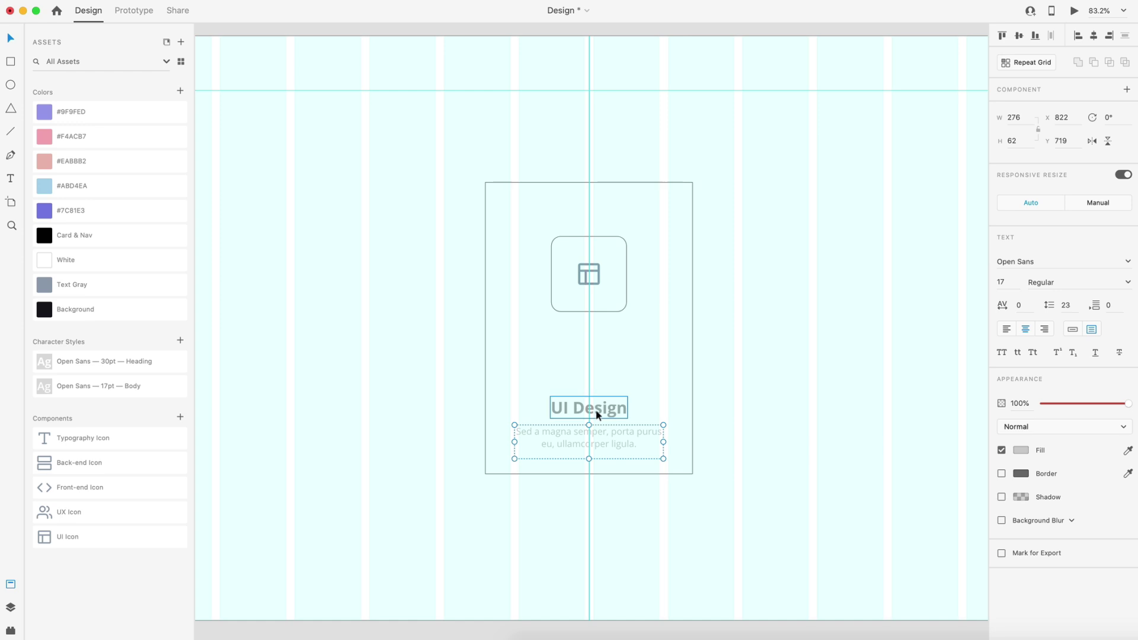
left_click(610, 413, "shift")
key("Down")
key("Down")
key("Down")
key("Down")
key("Down")
key("Down")
key("Down")
key("Down")
key("Down")
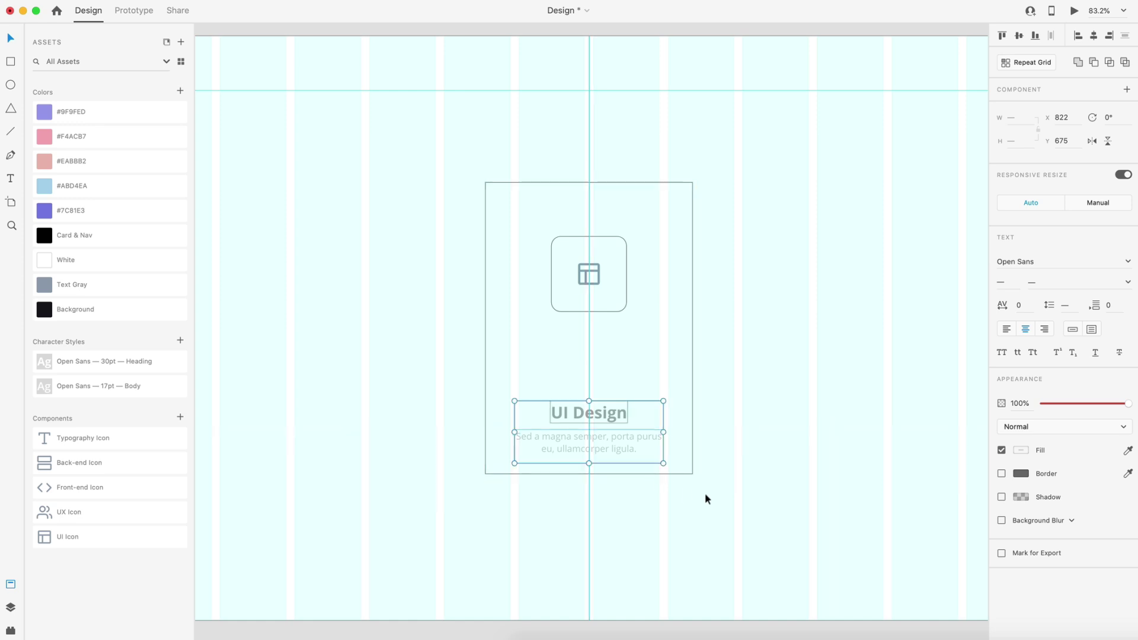
left_click(757, 458)
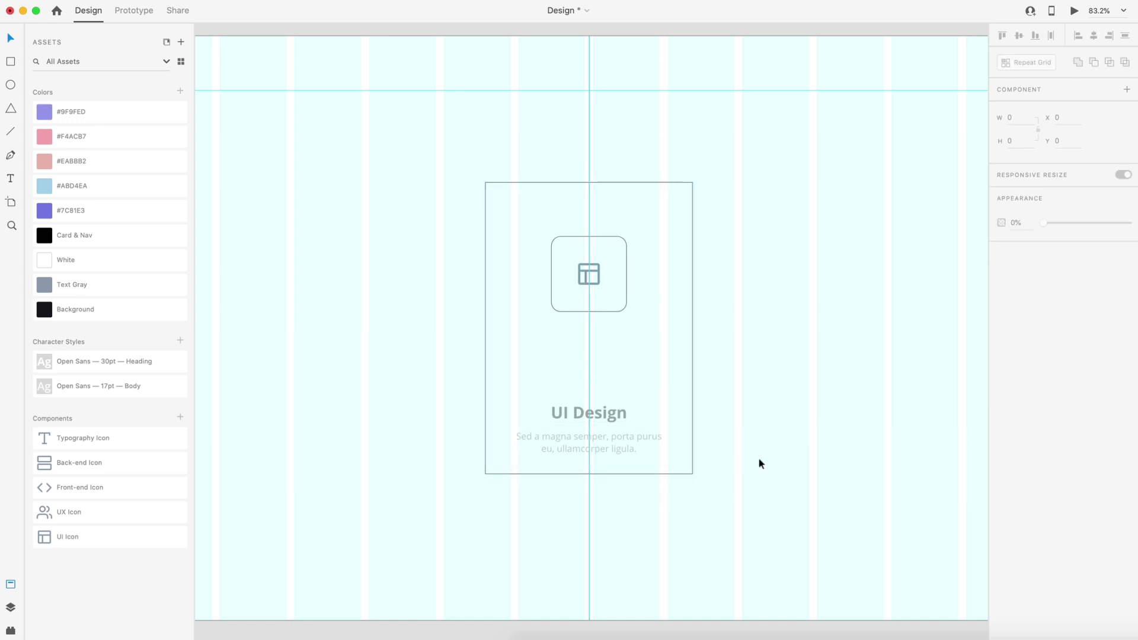
Duplicate the card rectangle in place and shrink the copy to a 1 px high strip along the card's lower edge
left_click(673, 335)
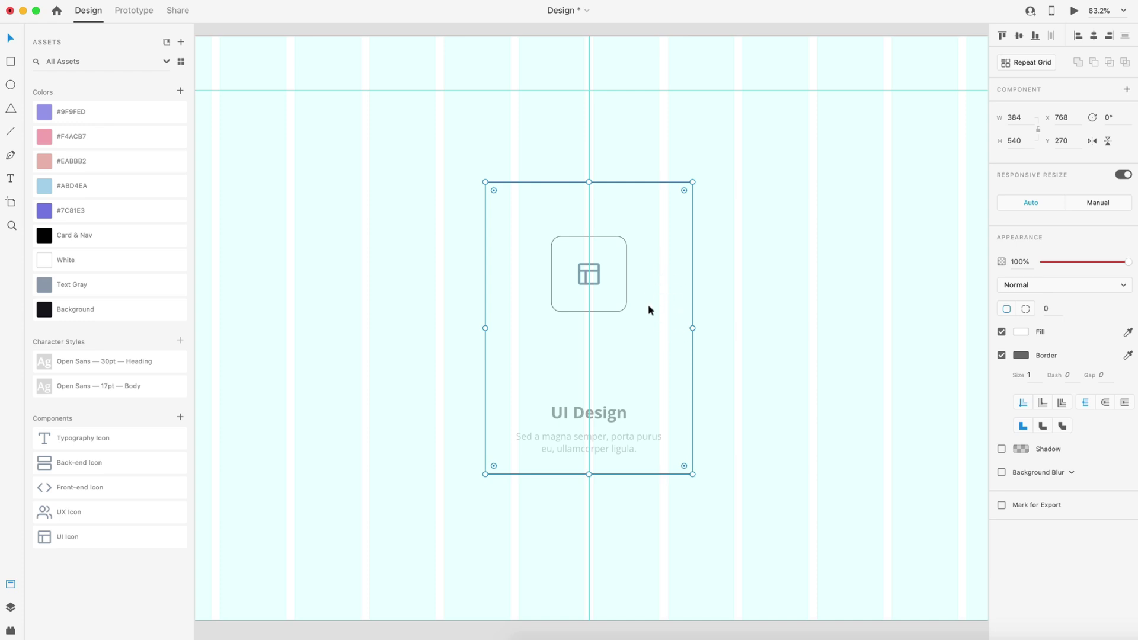
key("ctrl+z")
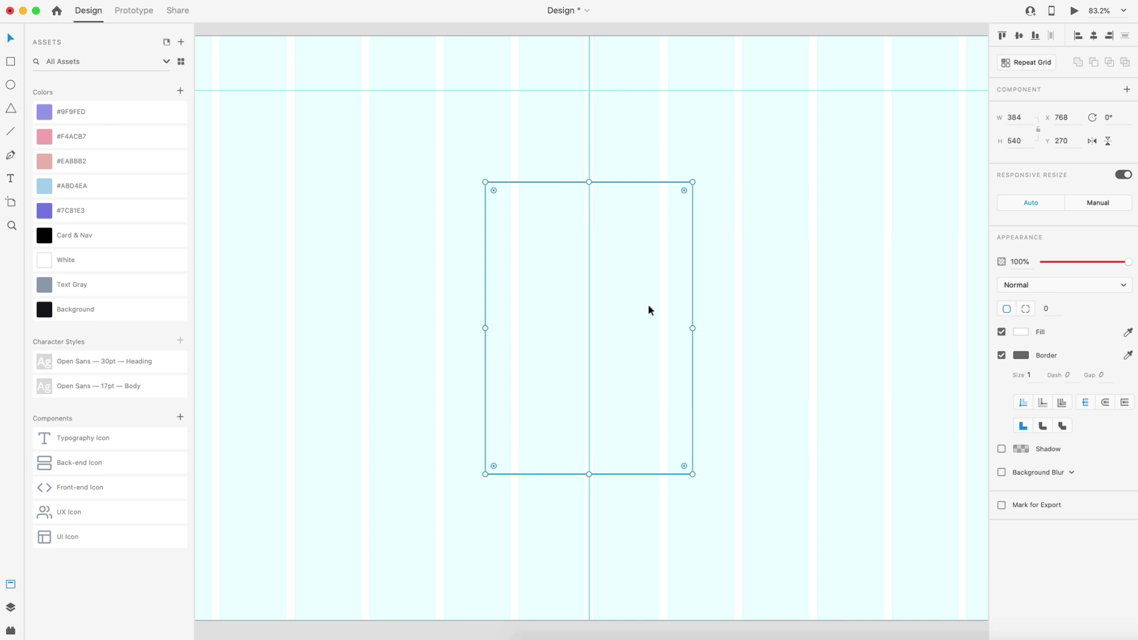
left_click_drag(588, 187, 581, 472)
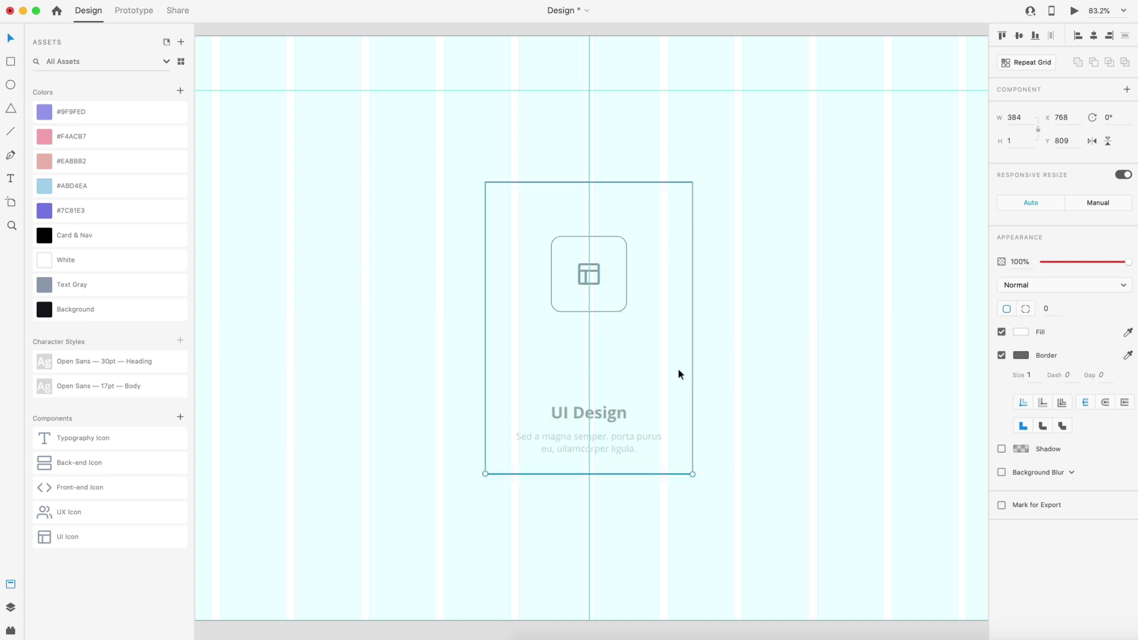
left_click(711, 496)
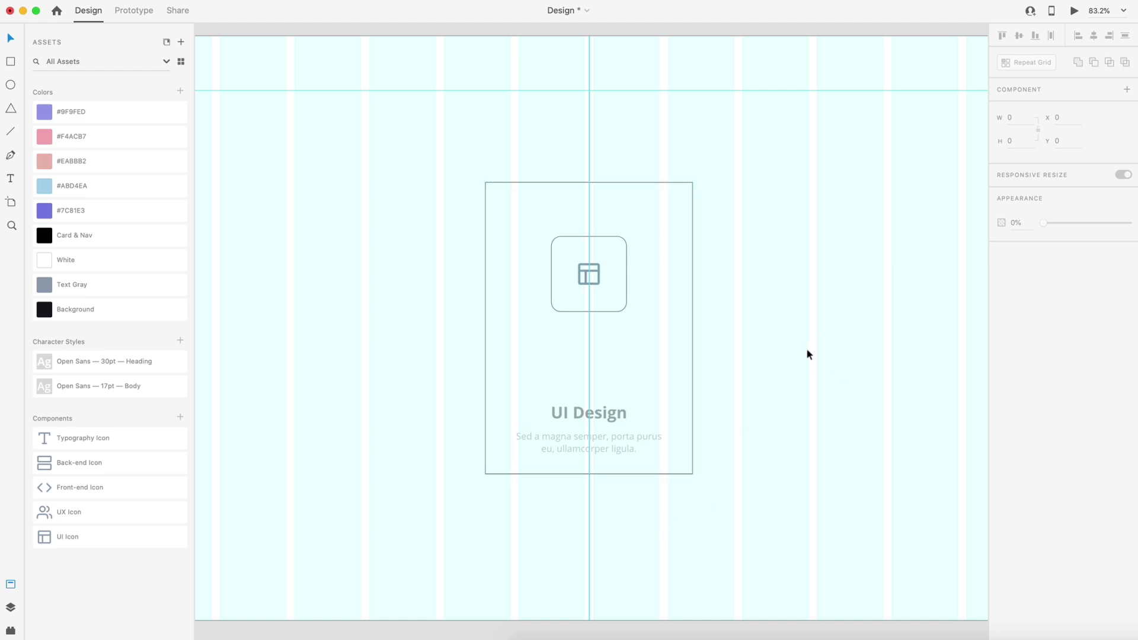
Remove the card rectangle's border and fill it with the Card & Nav color
left_click(668, 316)
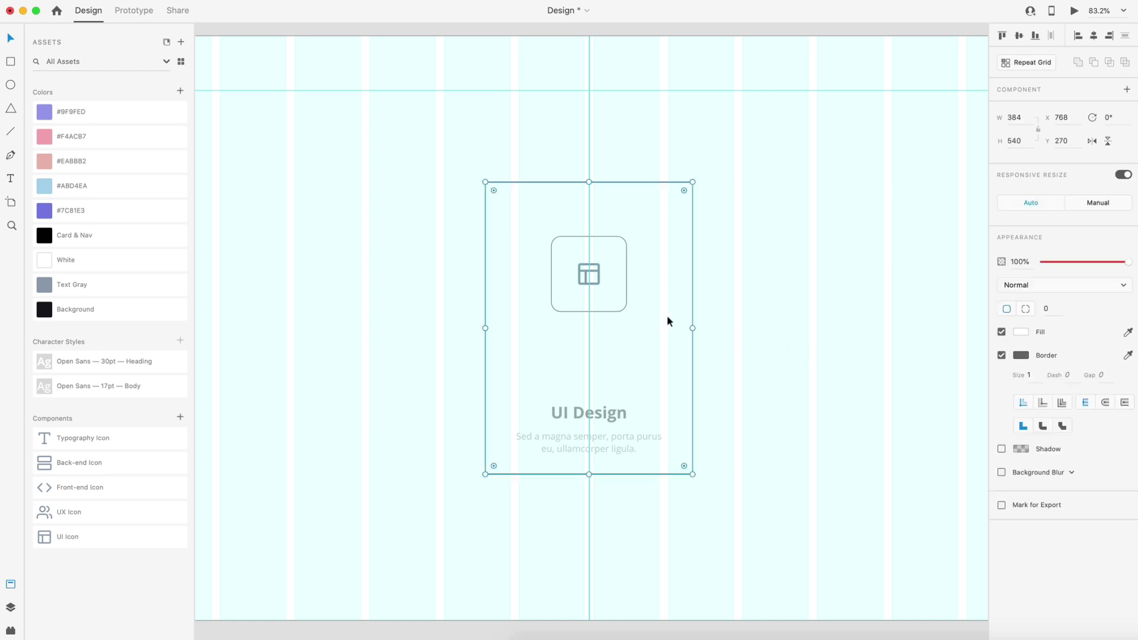
left_click(1002, 355)
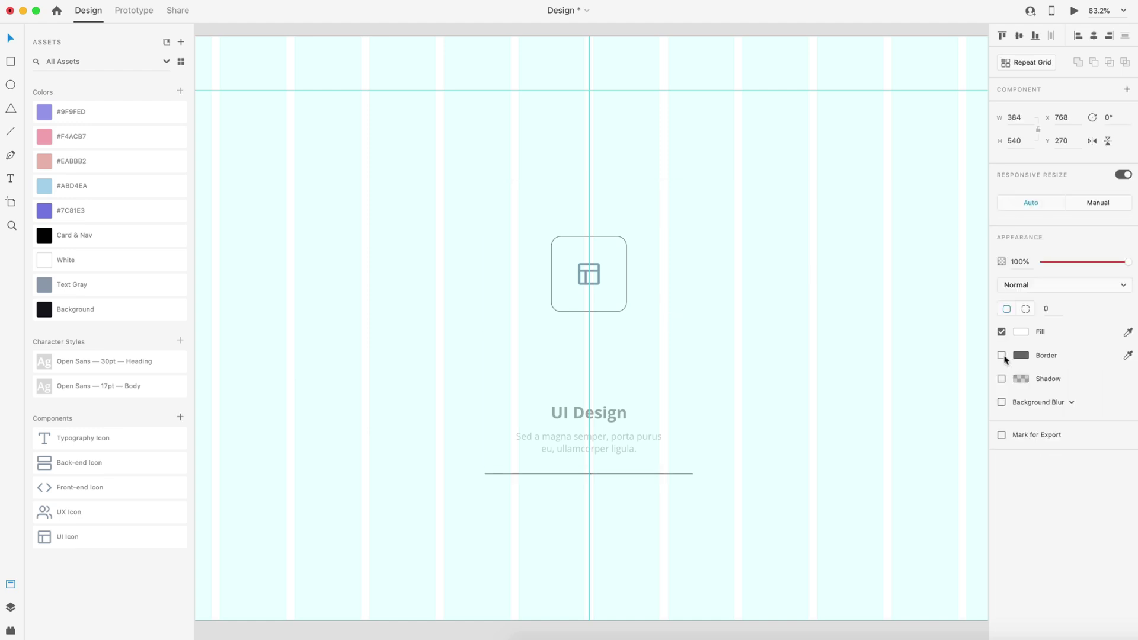
left_click(49, 240)
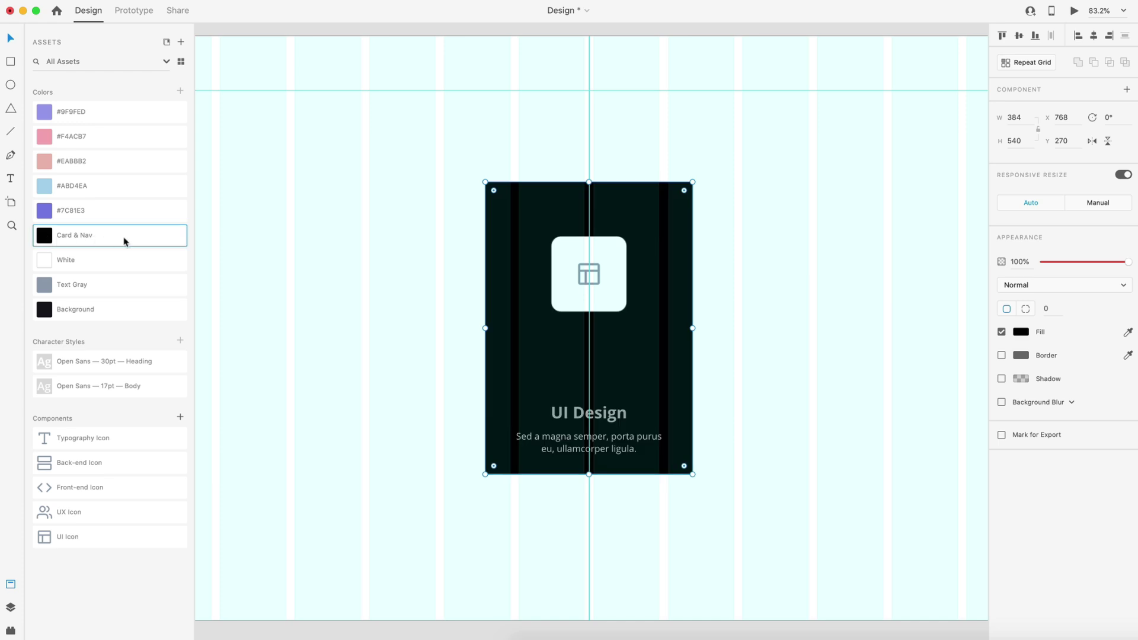
right_click(133, 239)
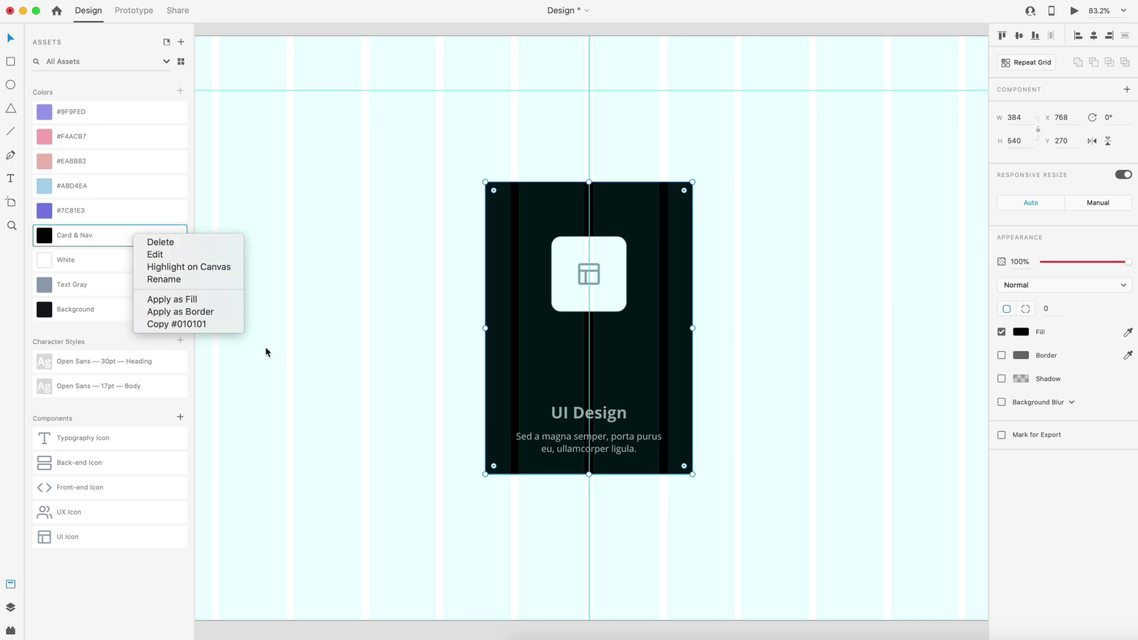
left_click(560, 279)
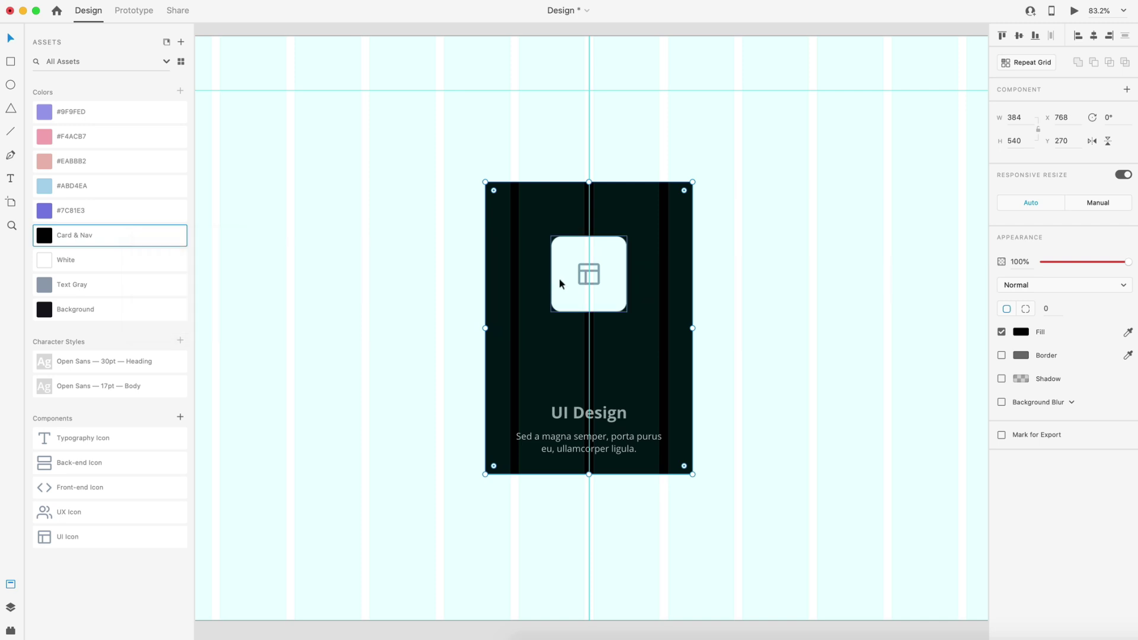
Fill the rounded square behind the icon with the Card & Nav color and remove its border
left_click(584, 285)
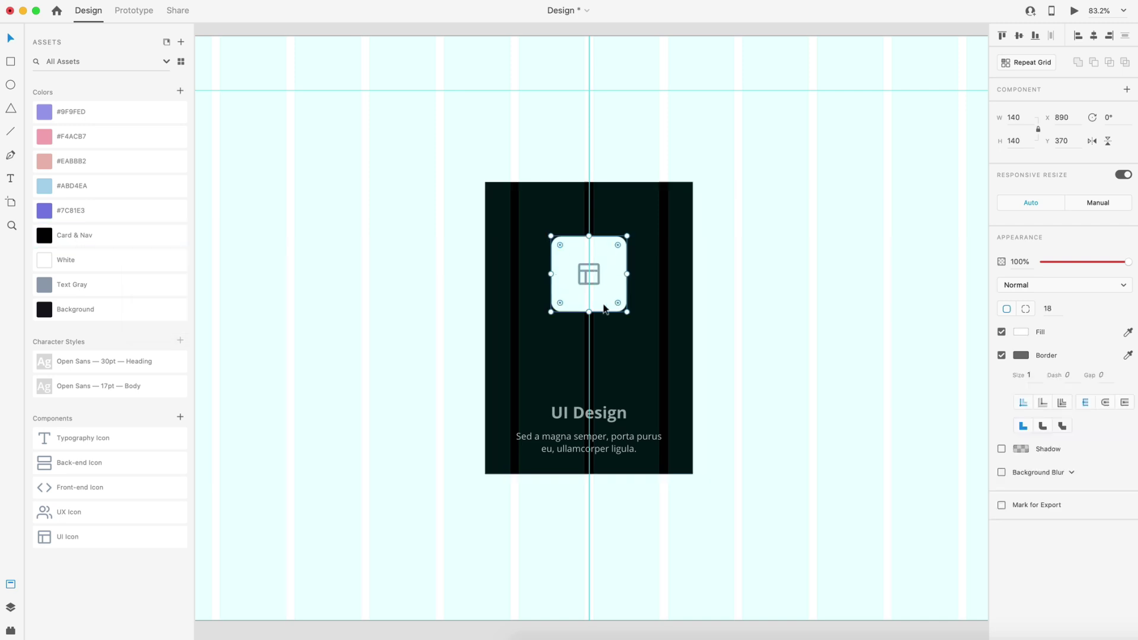
left_click(43, 237)
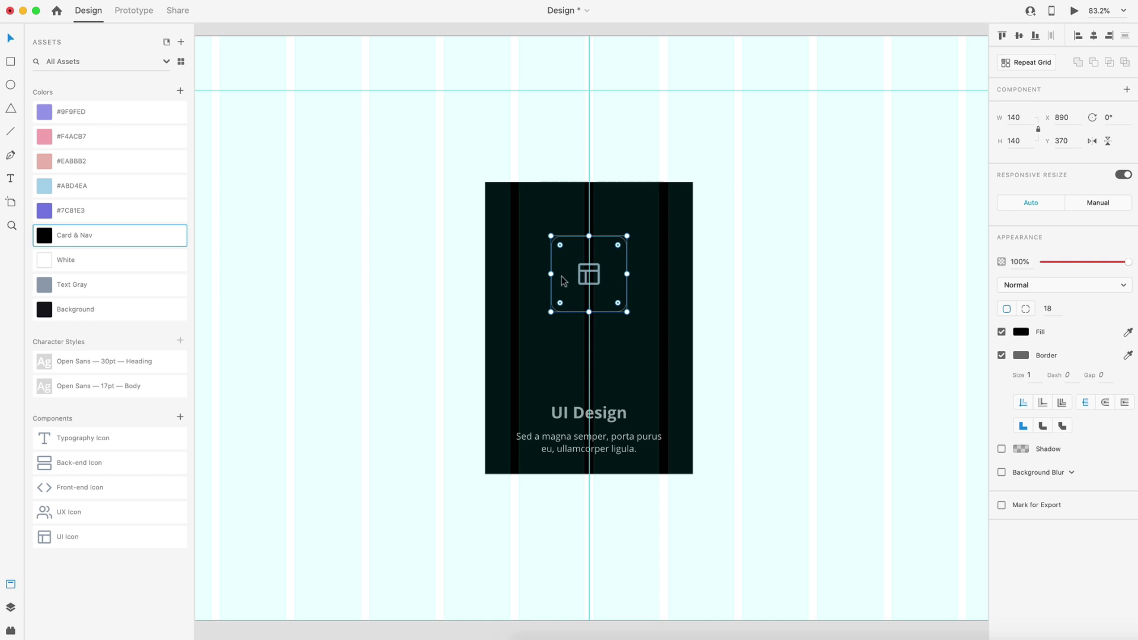
left_click(1001, 355)
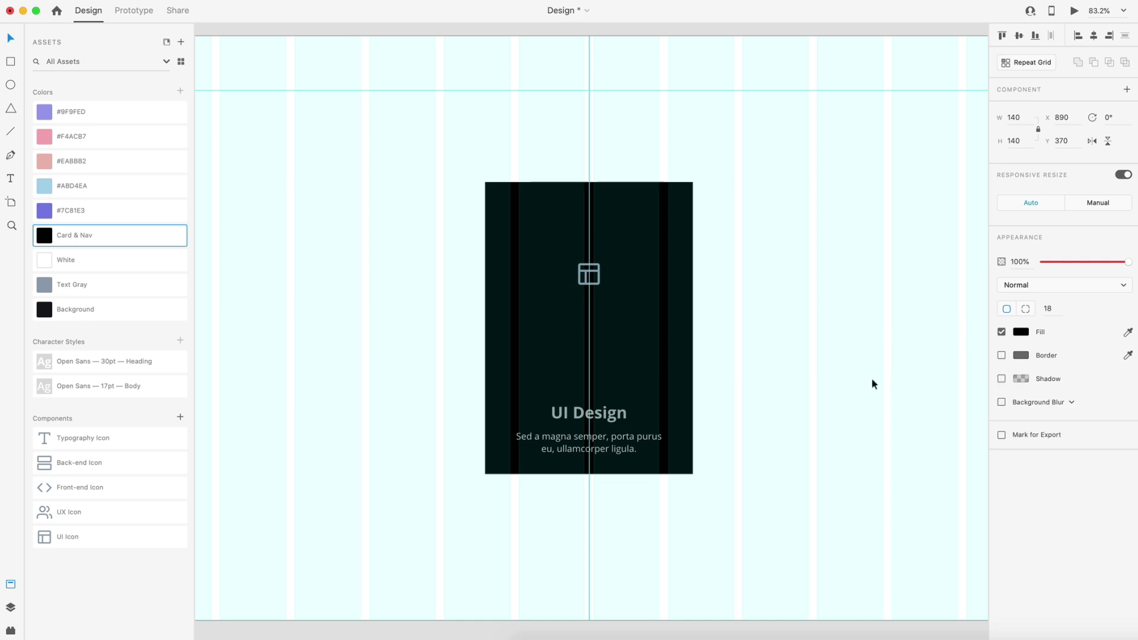
Copy the Text Gray color's hex value #94A1B2 with the card icon selected
left_click(587, 288)
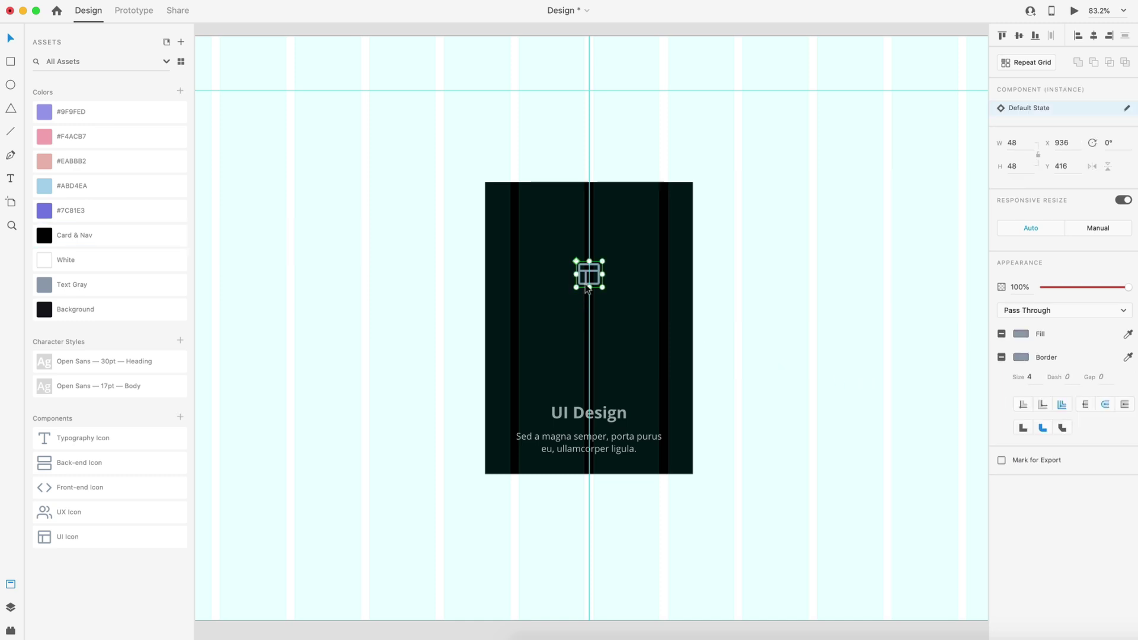
right_click(119, 236)
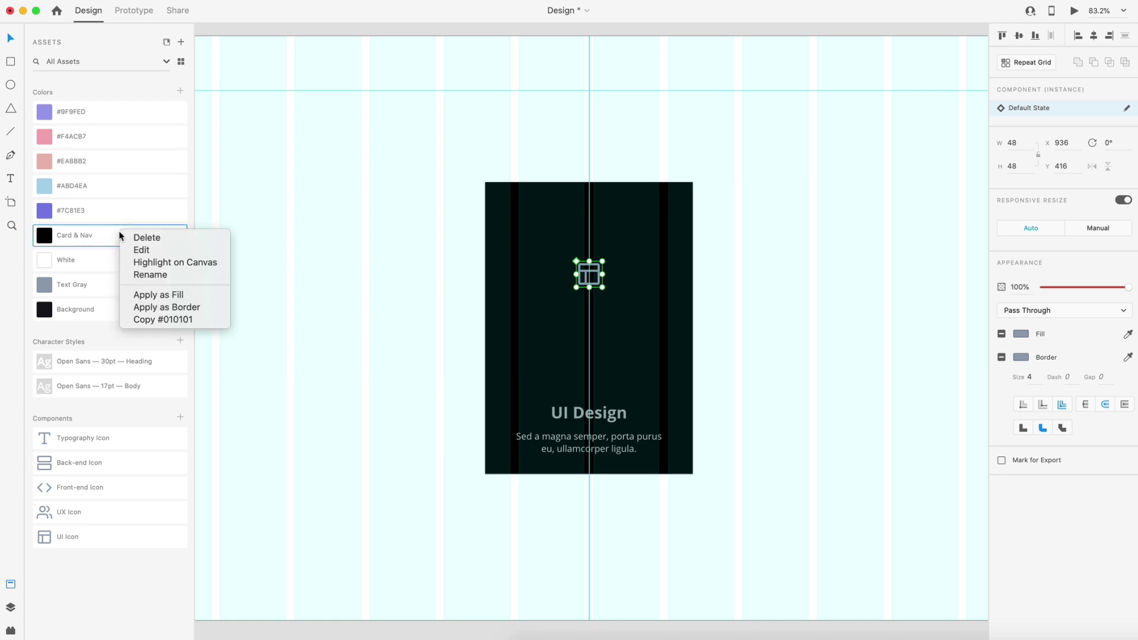
right_click(96, 285)
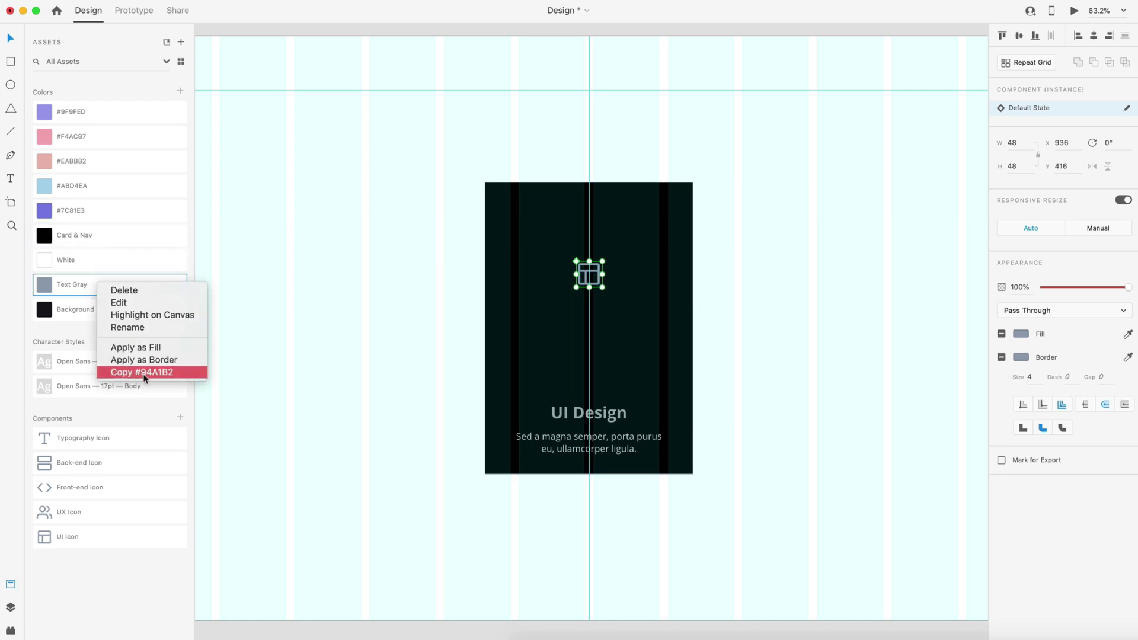
left_click(170, 379)
left_click(370, 304)
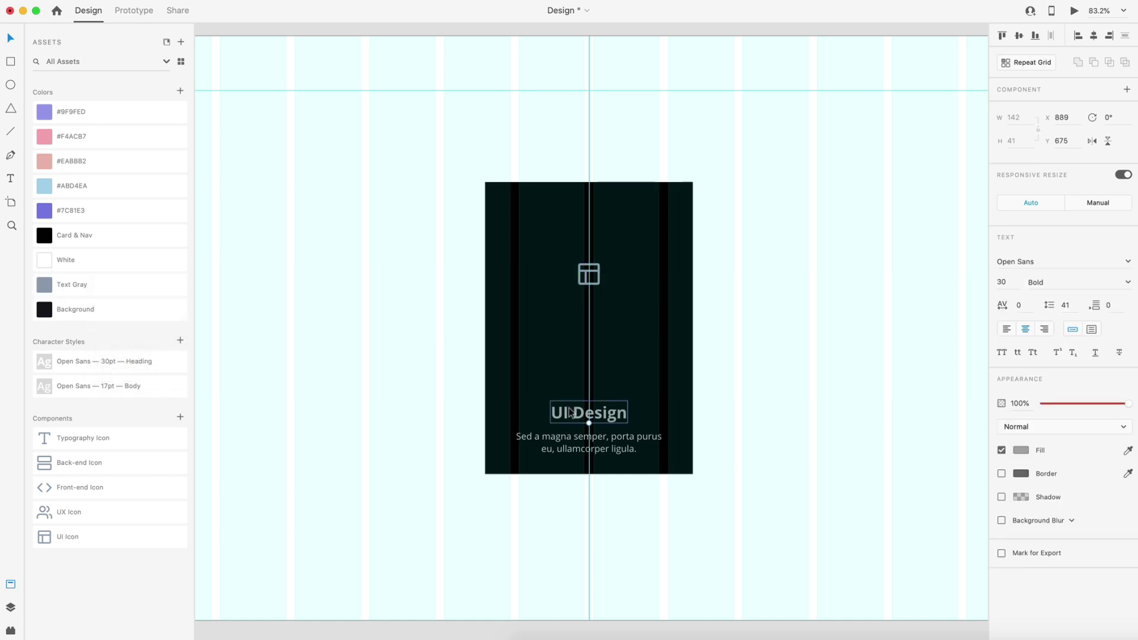
Fill the UI Design heading with Text Gray, and make the description White at 0% opacity
left_click(71, 285)
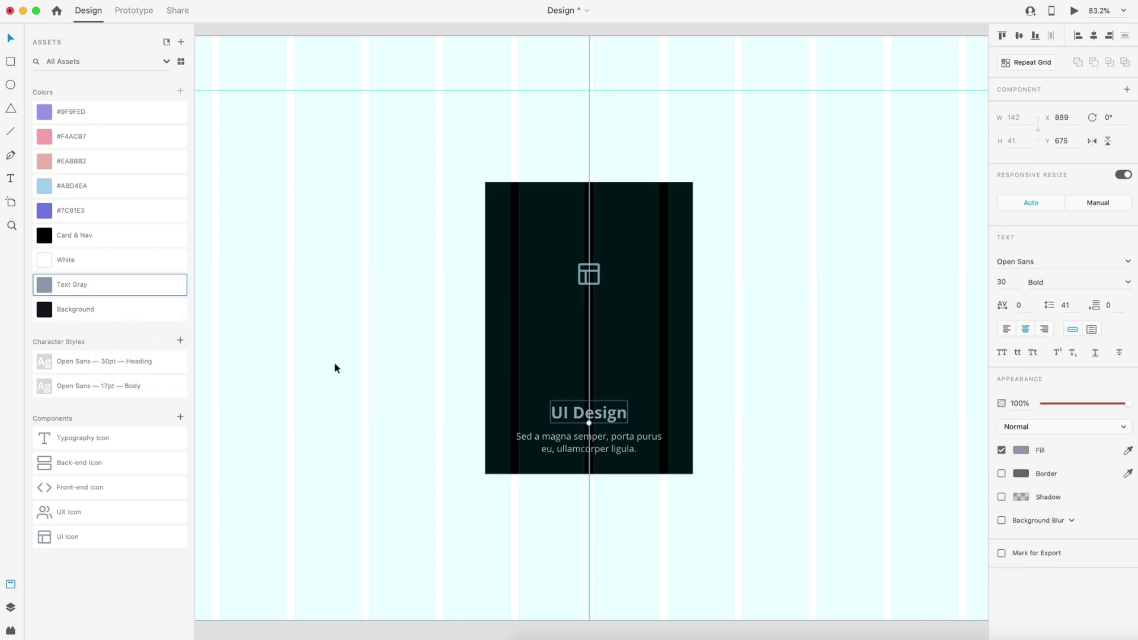
left_click(571, 445)
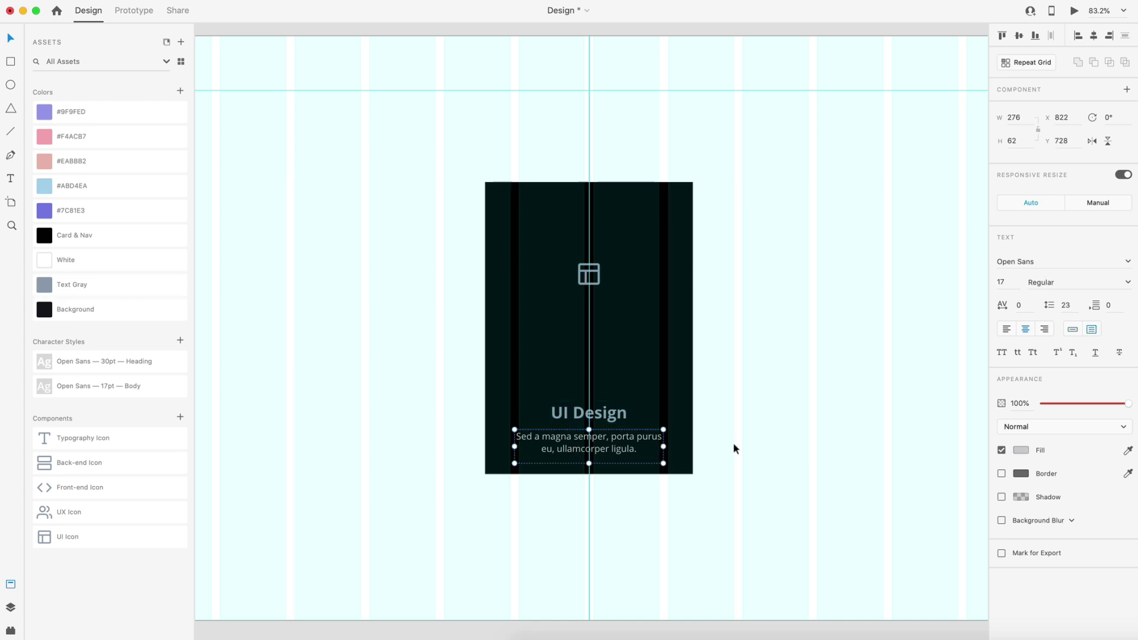
left_click(47, 265)
left_click_drag(1126, 404, 1017, 404)
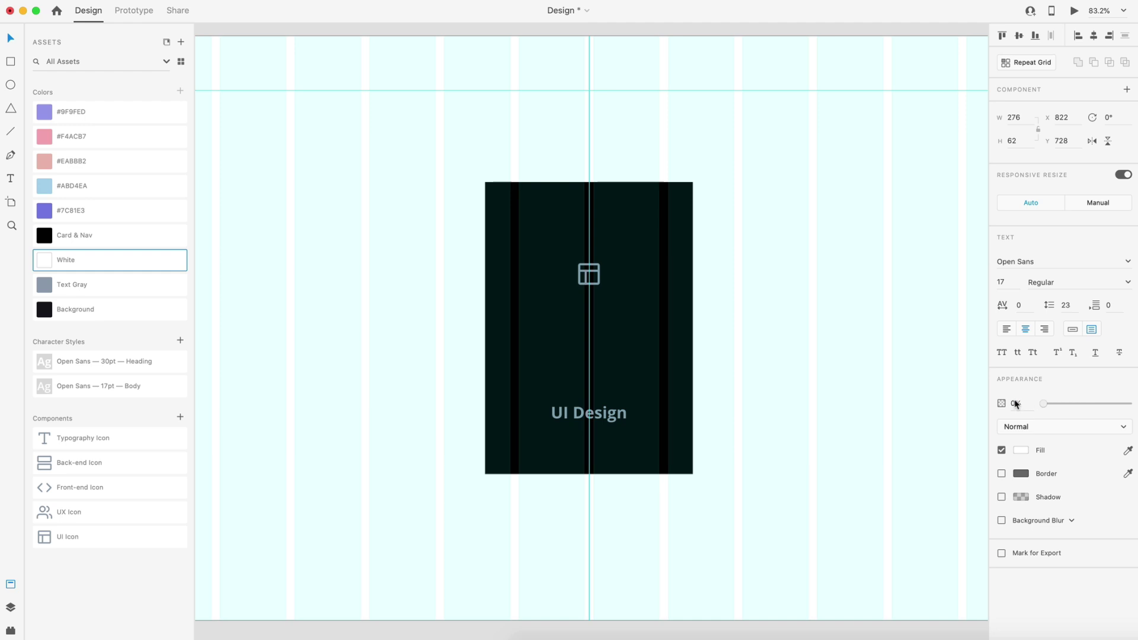
left_click(831, 350)
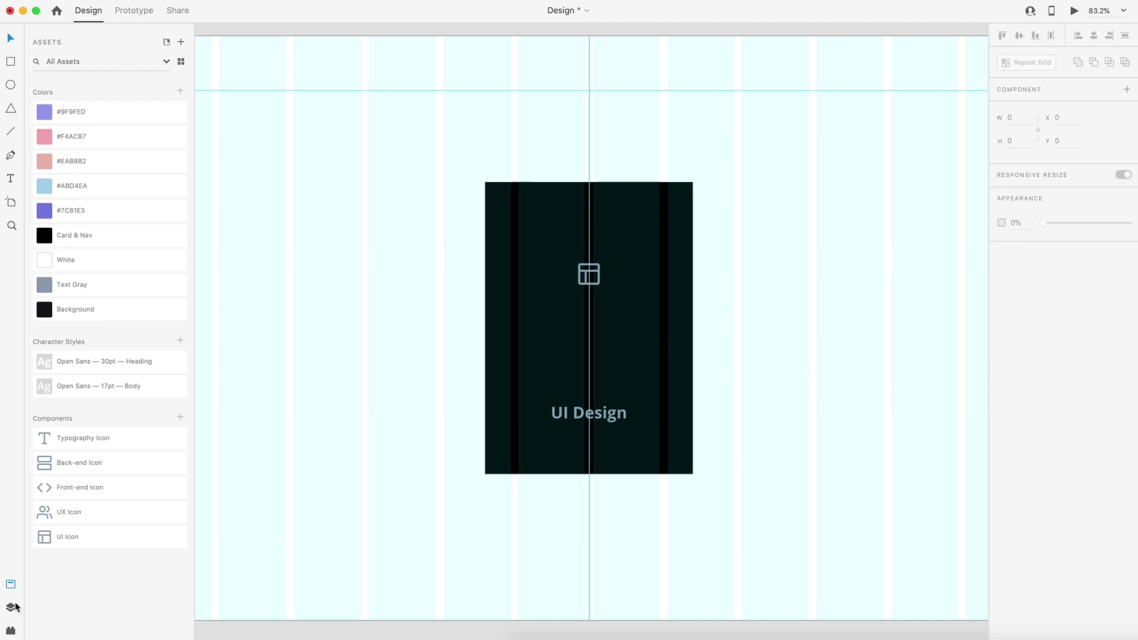
Move the 1 px strip's layer, Rectangle 21, down the layer order to directly above the card rectangle
left_click(11, 607)
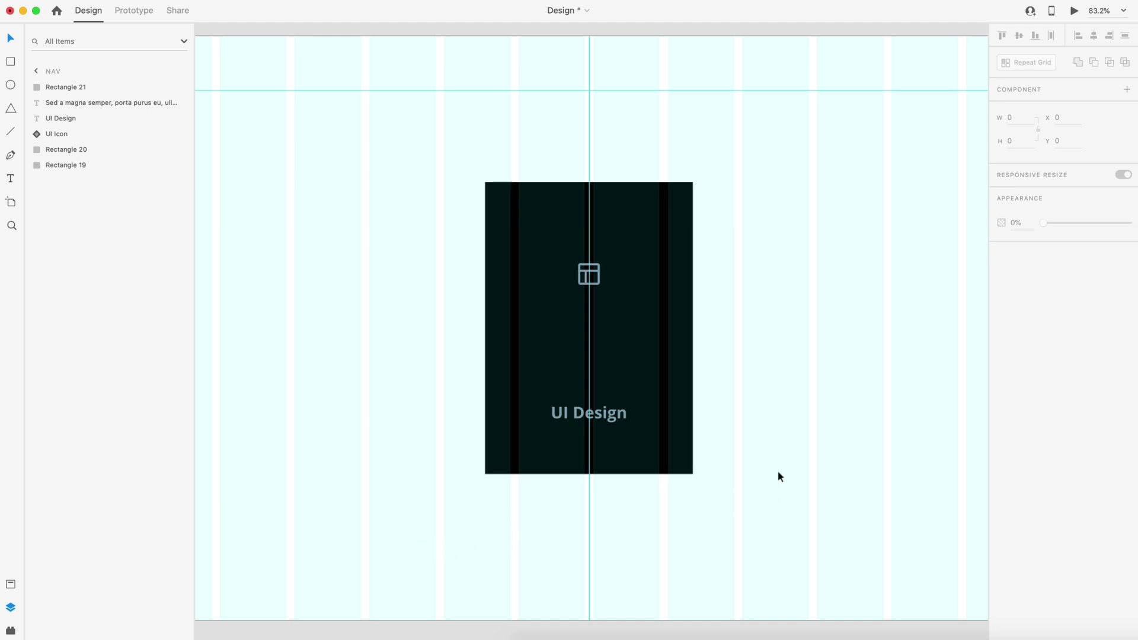
left_click_drag(695, 468, 689, 455)
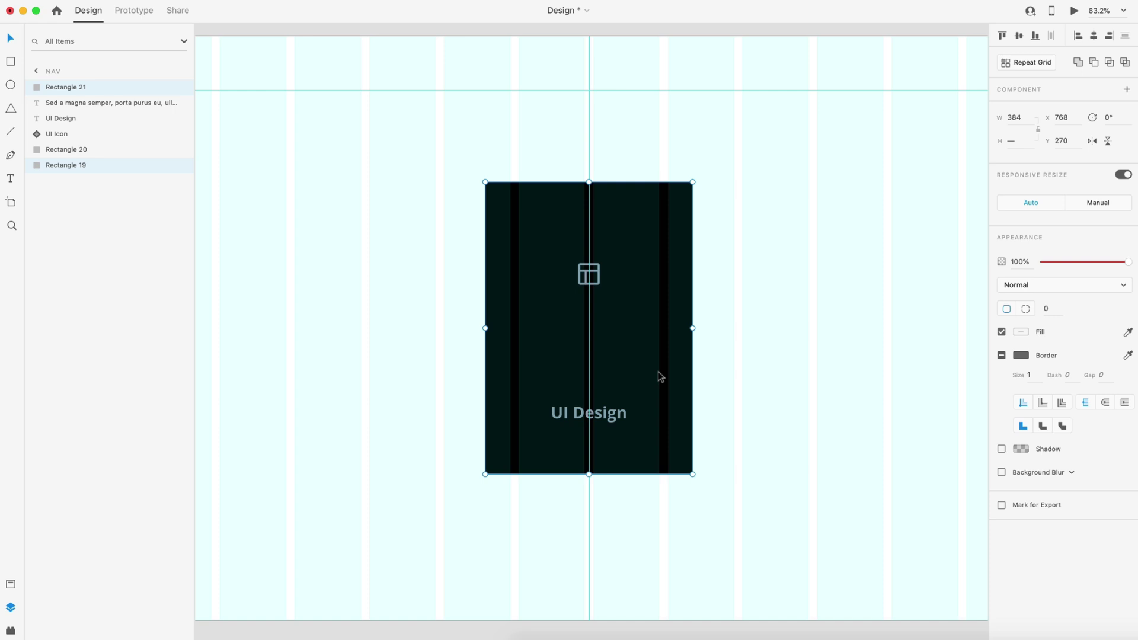
left_click(654, 296, "shift")
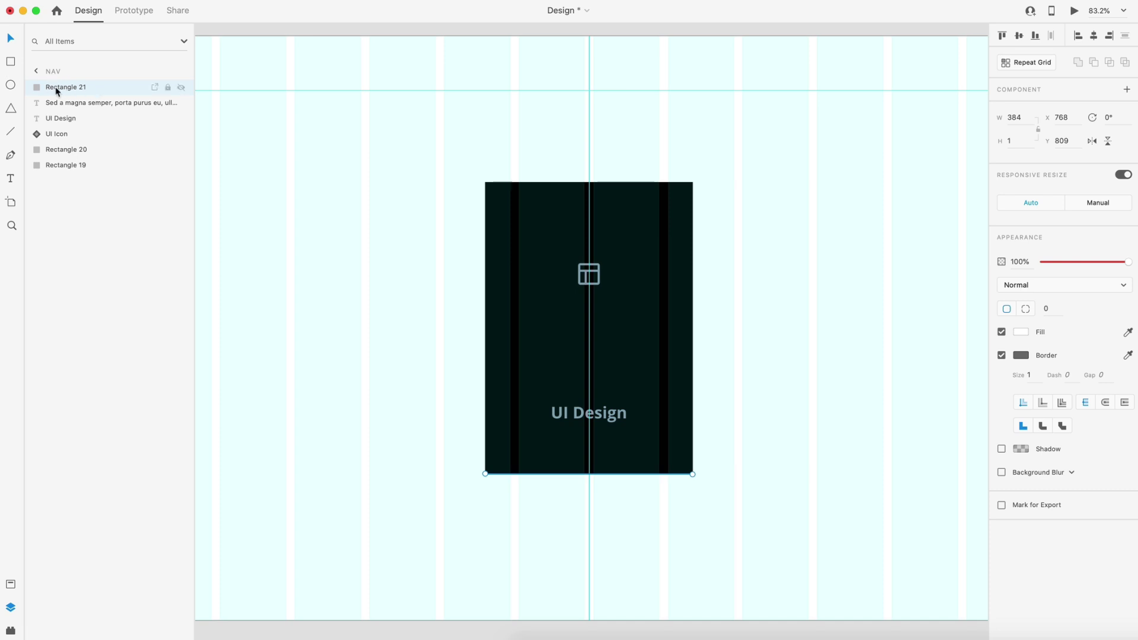
left_click_drag(110, 88, 104, 157)
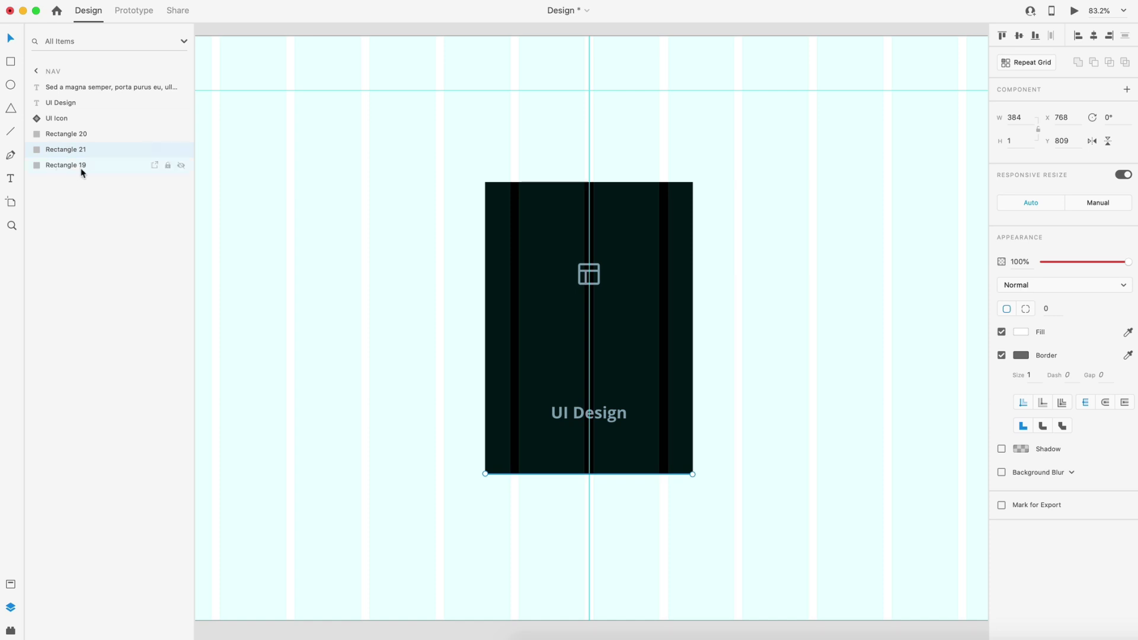
Rename the strip's layer Background Color, and give it a Card & Nav fill without a border
double_click(67, 149)
type("Background Color")
key("Return")
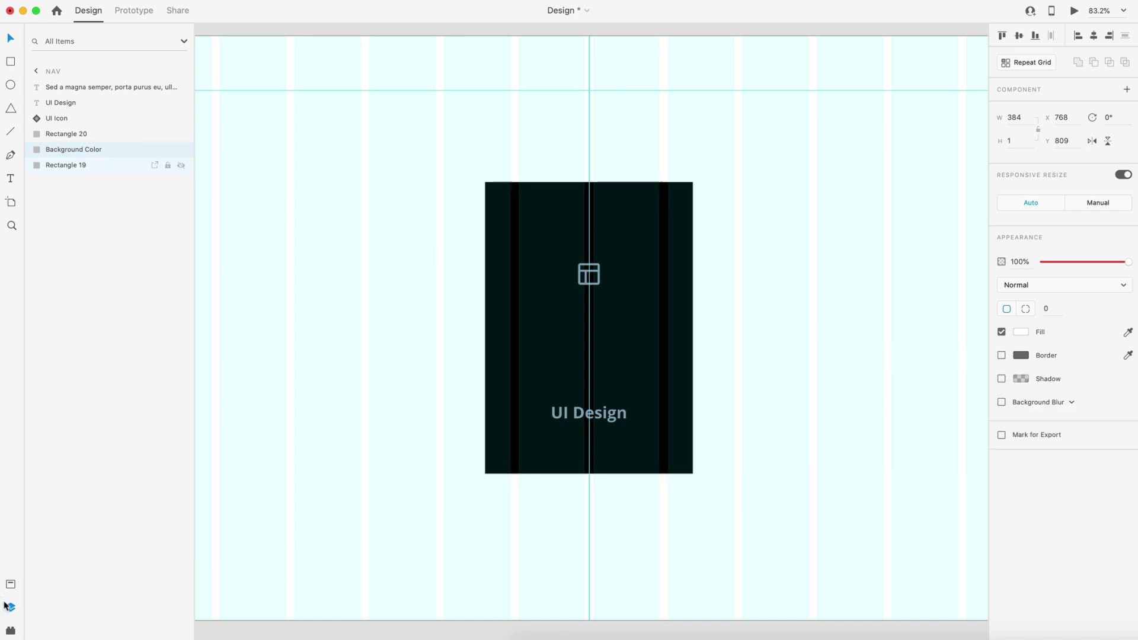
left_click(11, 584)
left_click(125, 238)
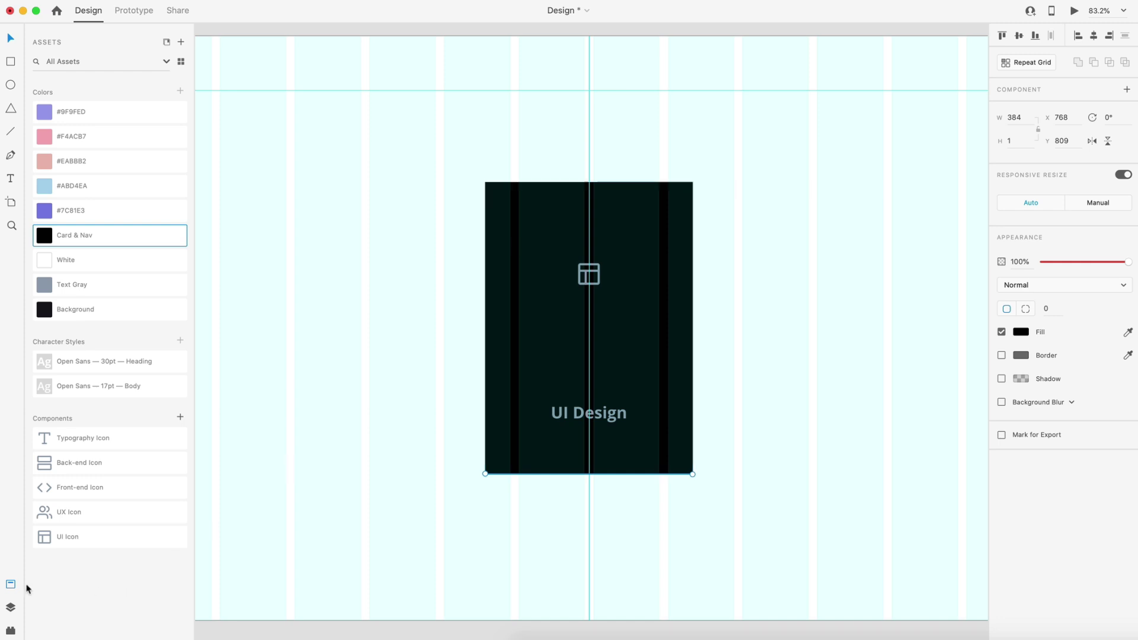
Rename the rounded square's layer Icon Background and the UI icon's layer Icon
left_click(11, 607)
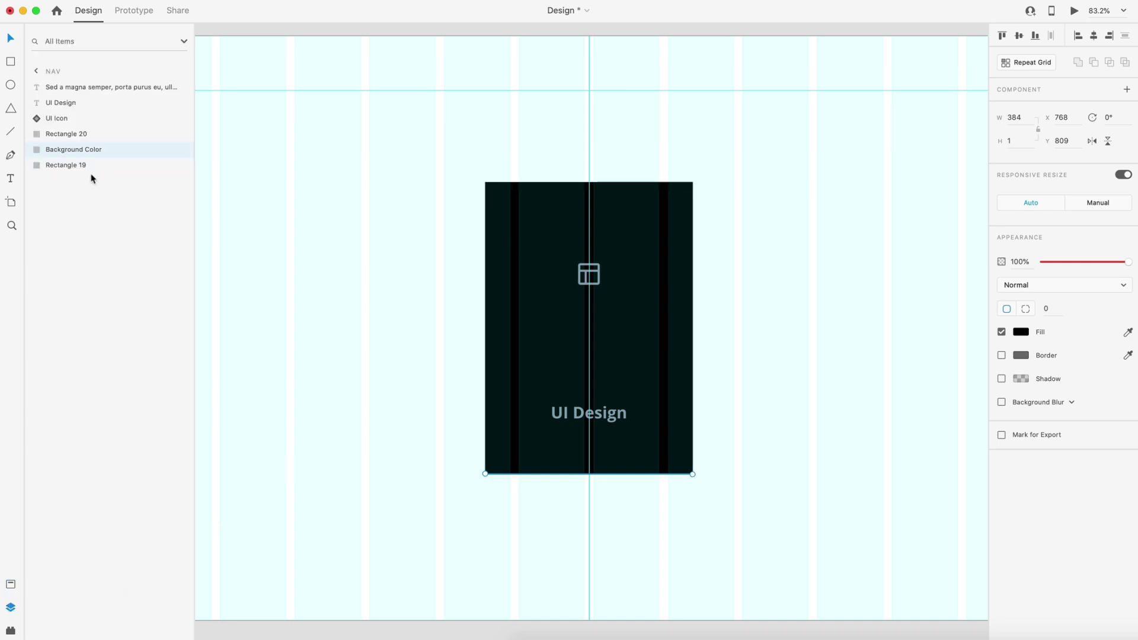
left_click(77, 119)
left_click(61, 135)
double_click(65, 133)
type("Icon Background")
key("Return")
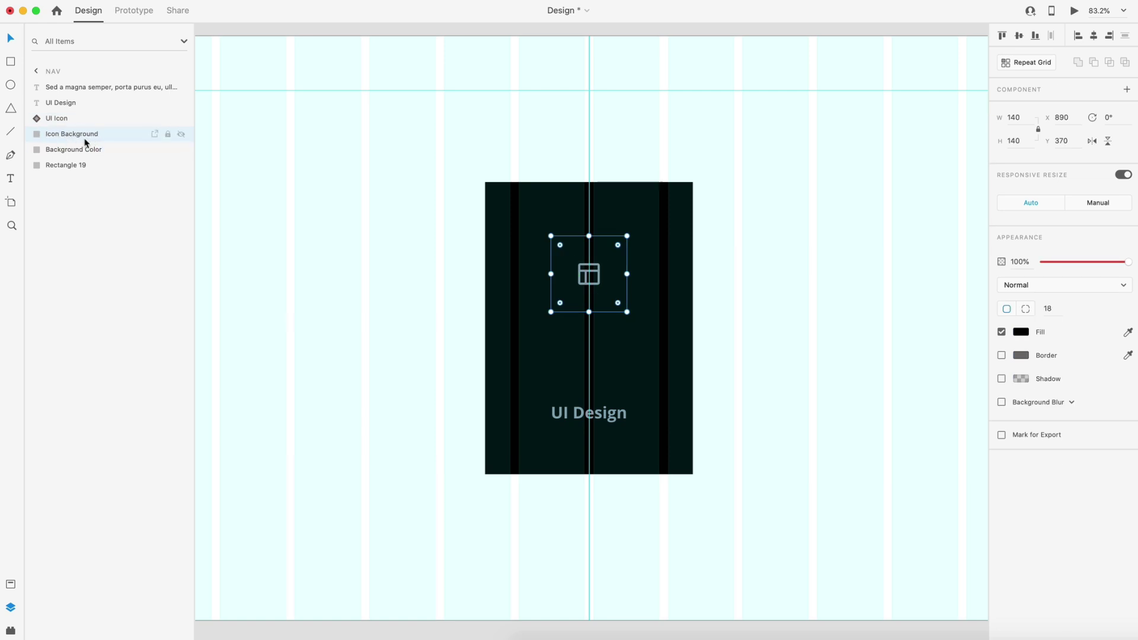
double_click(59, 120)
type("Icon")
key("Return")
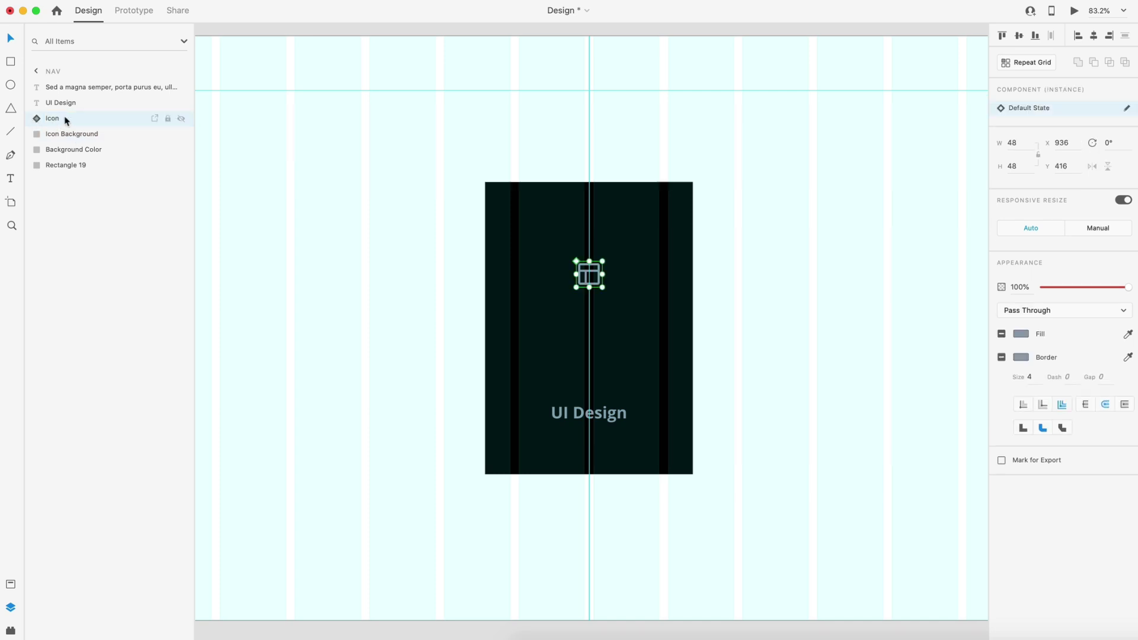
Group the icon with its background as Icon Group and move the group to the top of the layer order
left_click(77, 136, "shift")
key("super+g")
double_click(62, 119)
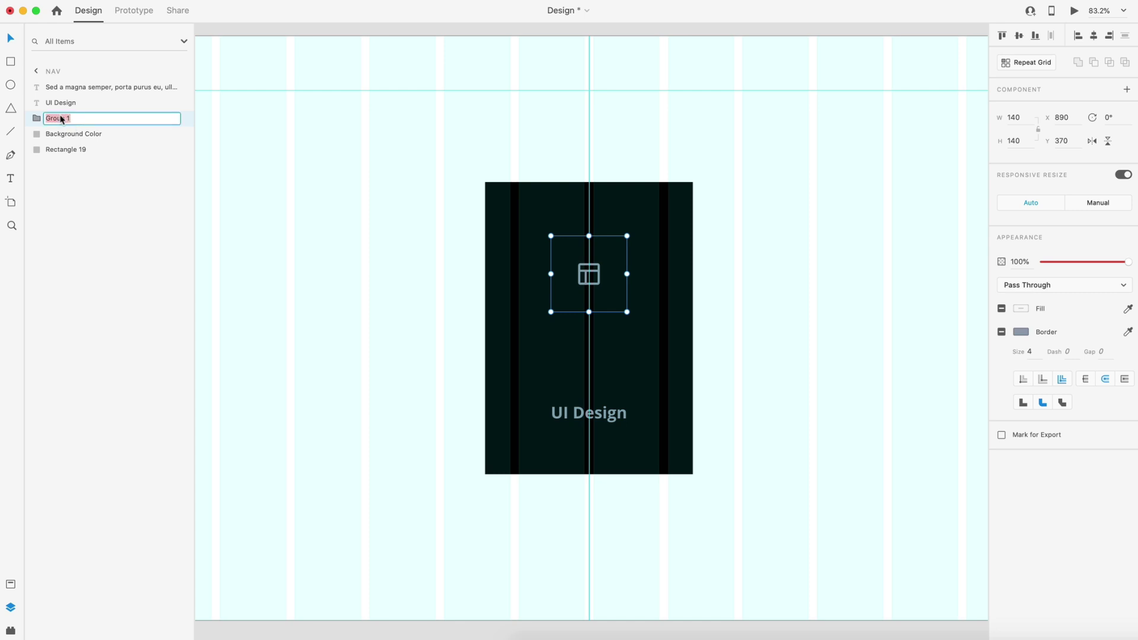
type("Icon")
key("Return")
left_click(34, 120)
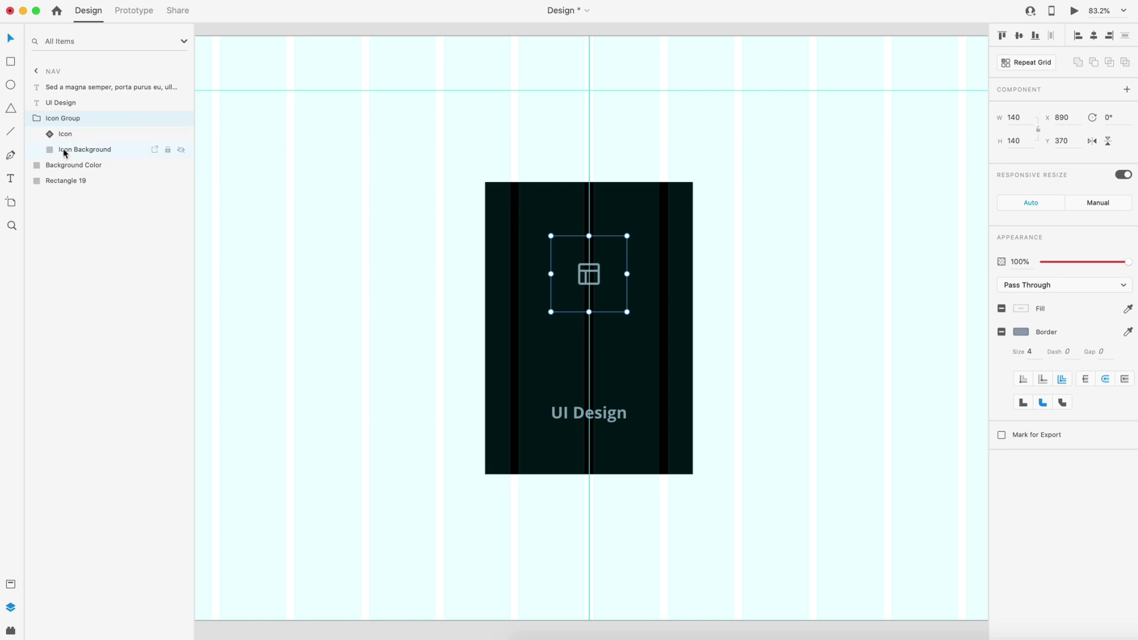
left_click(39, 120)
left_click_drag(85, 126, 65, 84)
Rename the UI Design text layer Heading and move it directly below Icon Group
double_click(60, 117)
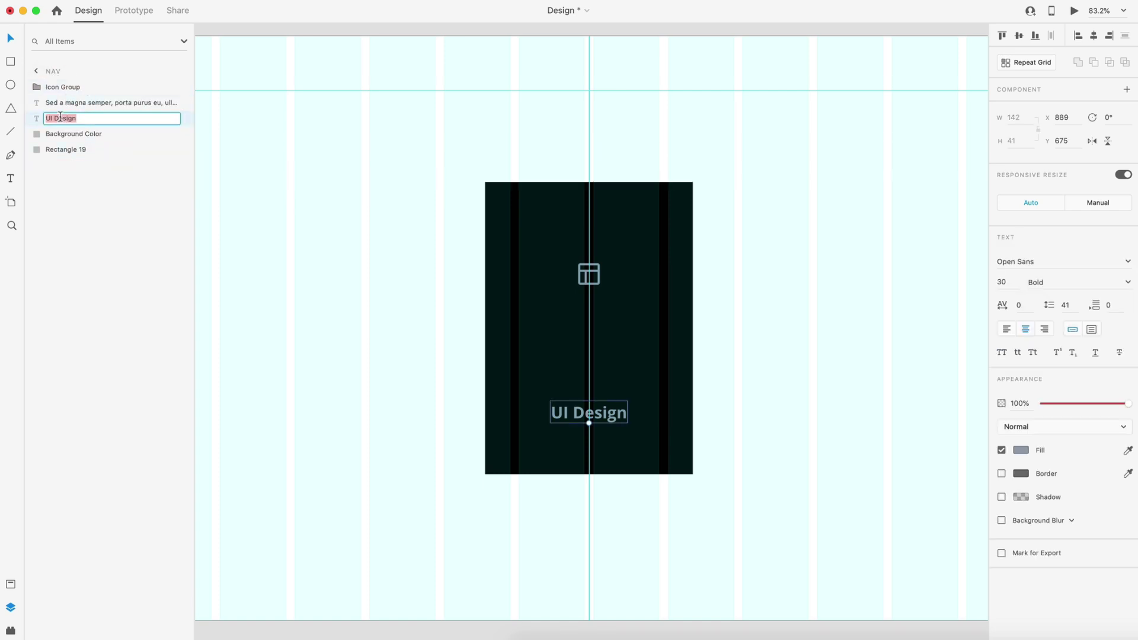
type("Heading")
key("Return")
left_click_drag(81, 120, 76, 102)
Rename the description layer Body Text and the card rectangle's layer Card Background
double_click(65, 117)
type("B")
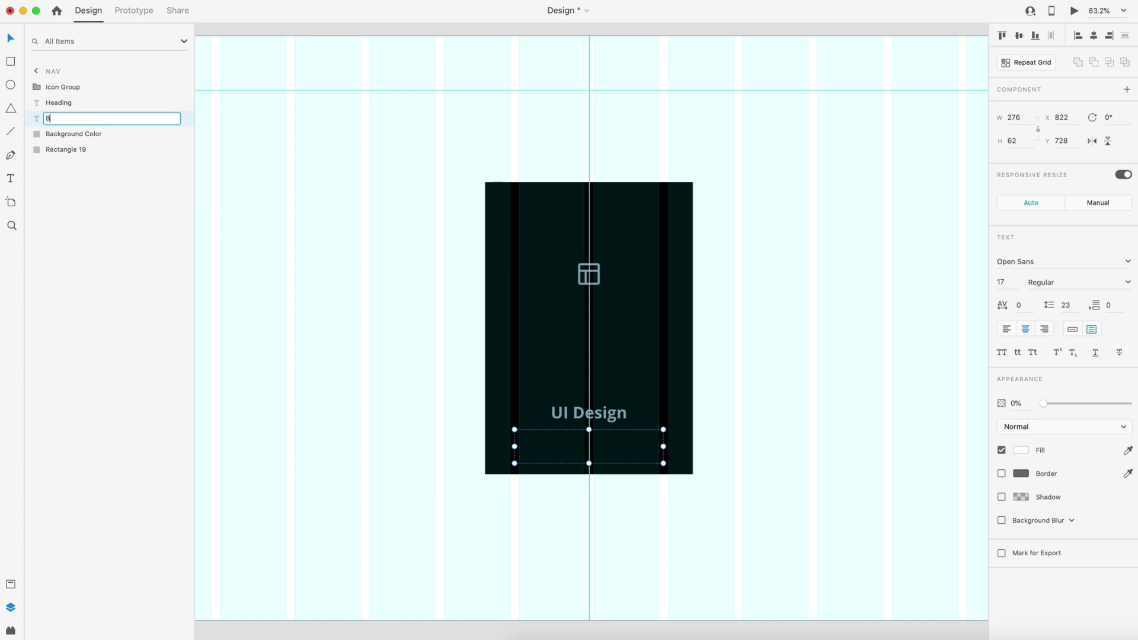
type("ody Text")
key("Return")
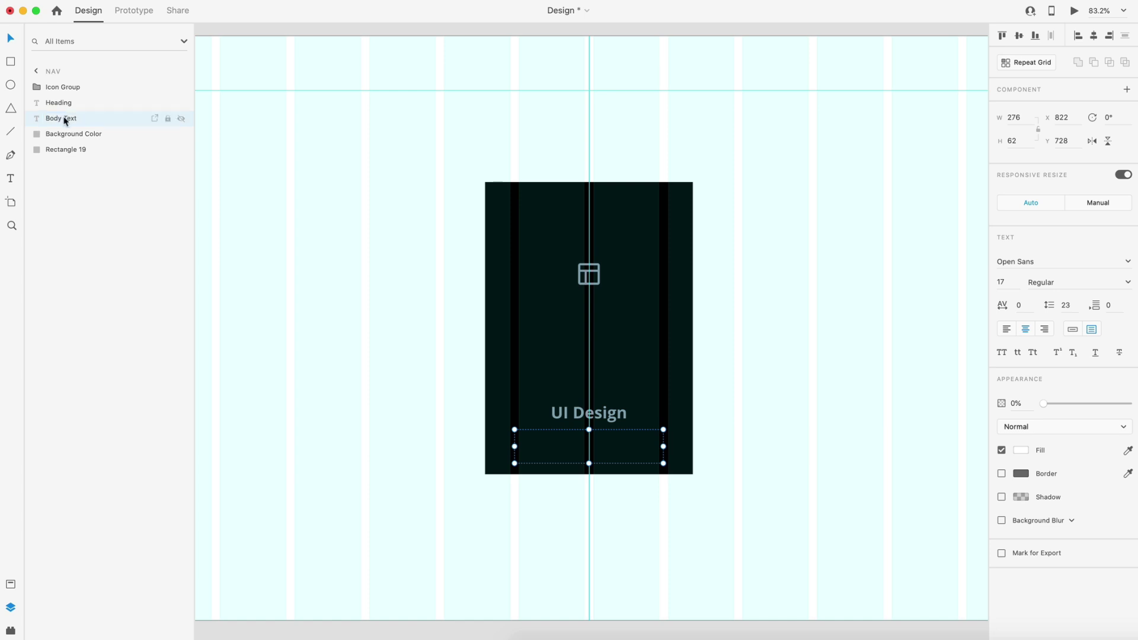
double_click(62, 151)
type("Card Background")
key("Return")
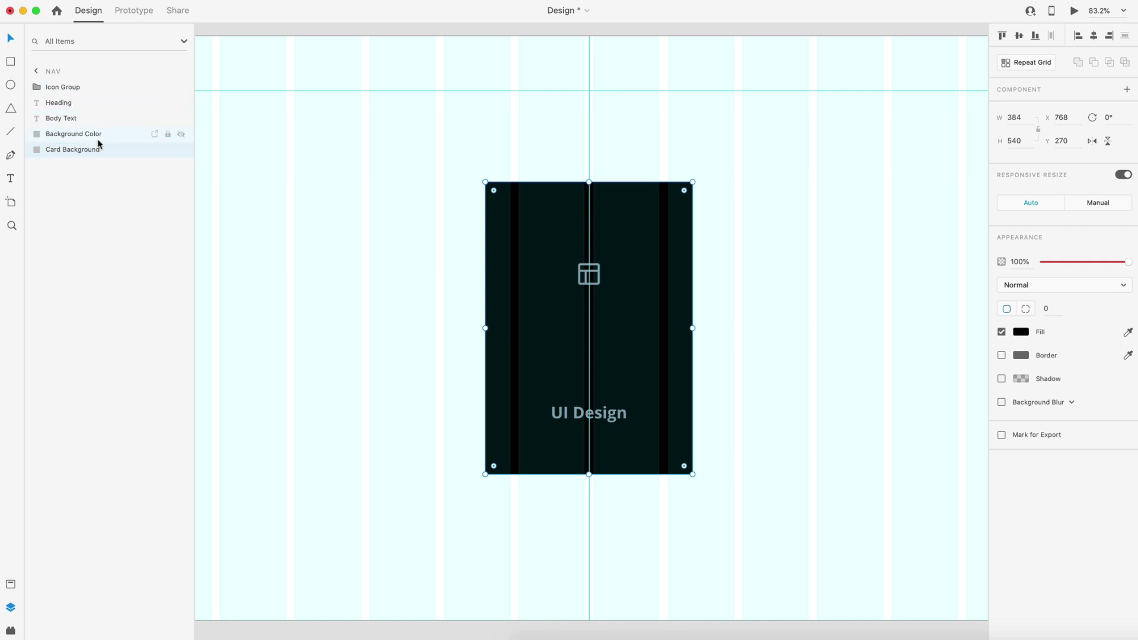
left_click(311, 278)
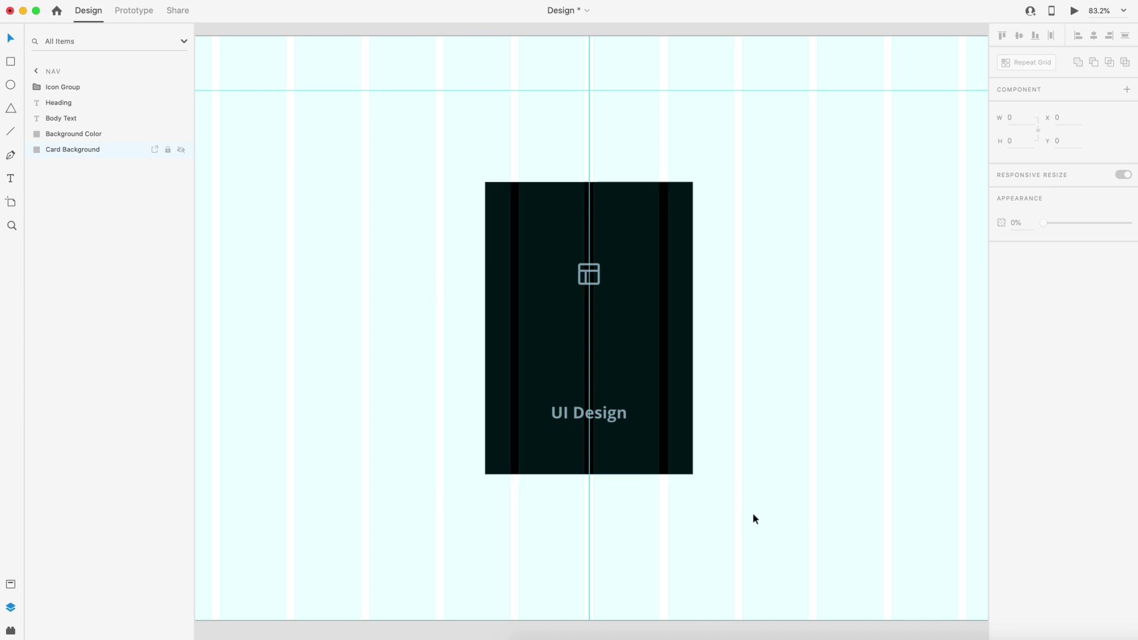
Group all the card's elements and name the group Card
left_click_drag(756, 527, 425, 125)
key("super+g")
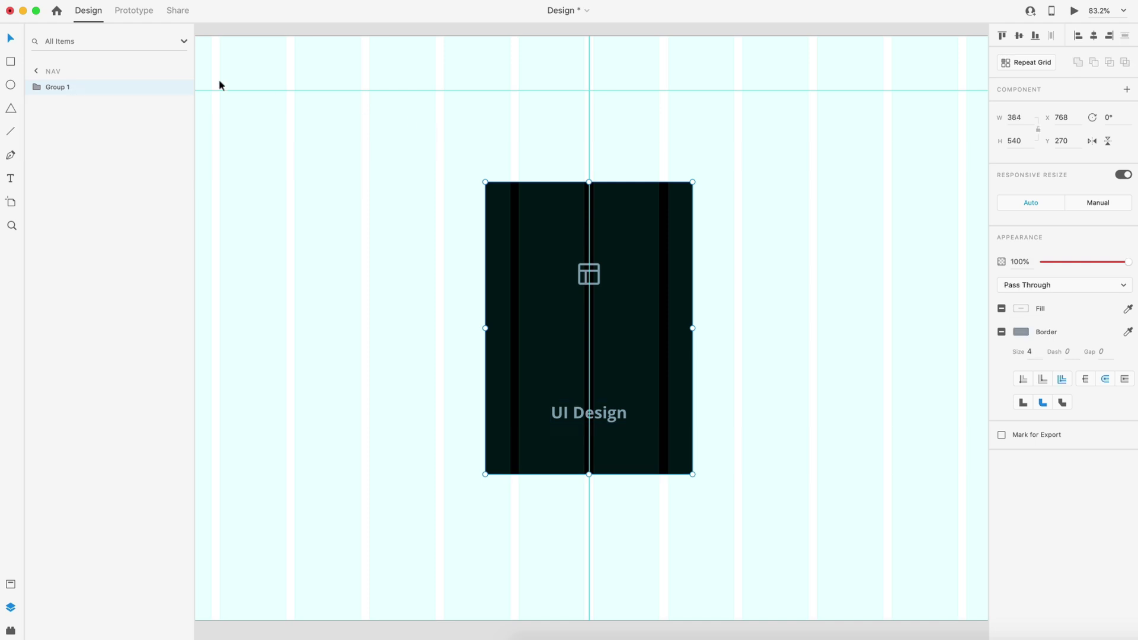
double_click(58, 87)
type("Card")
key("Return")
Turn the Card group into a component and add a Hover State to it
left_click(1126, 90)
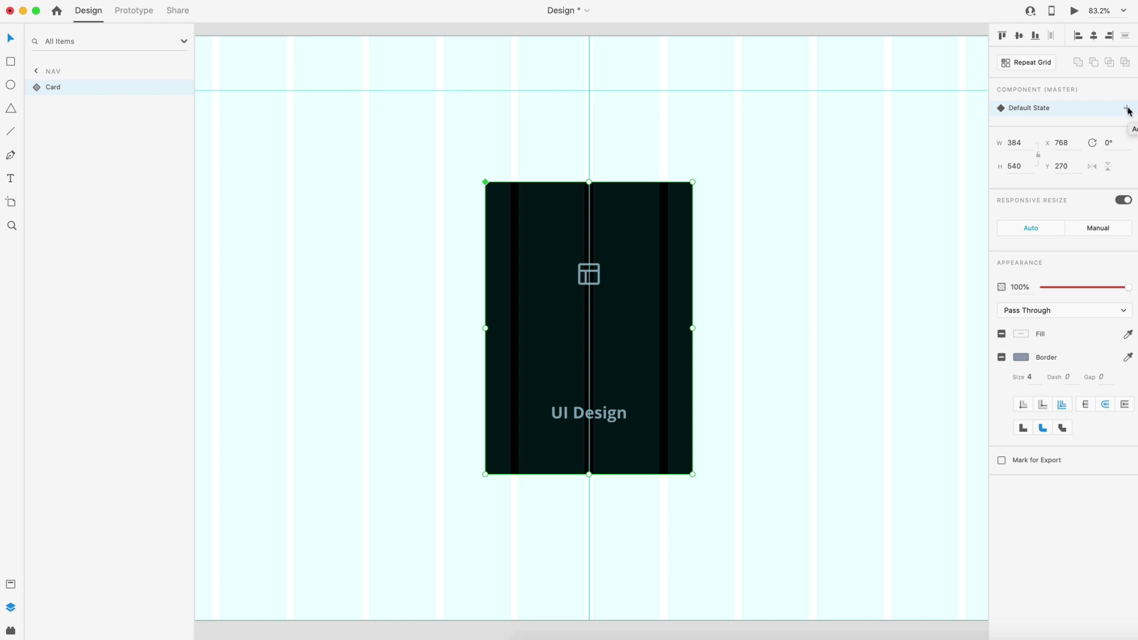
left_click(1127, 109)
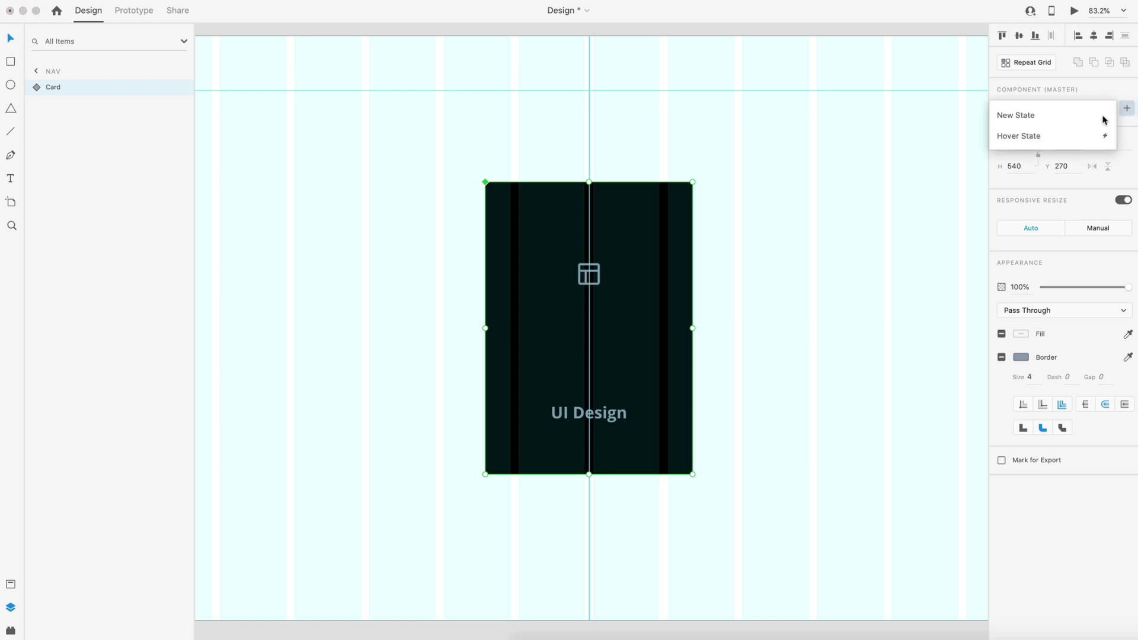
left_click(1071, 139)
left_click(870, 206)
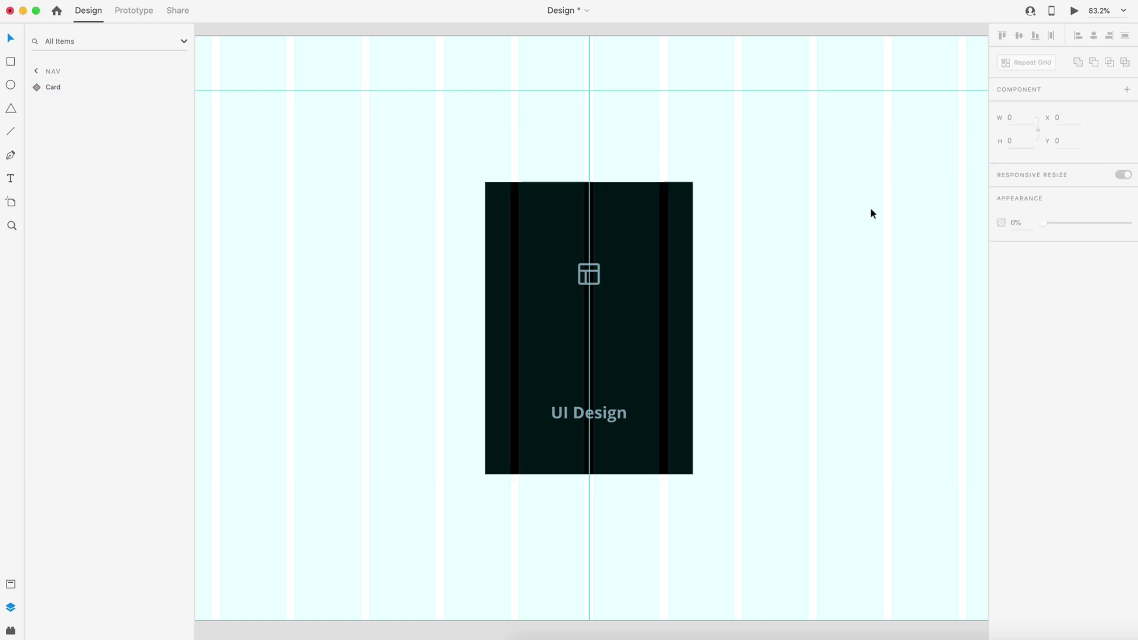
left_click(675, 249)
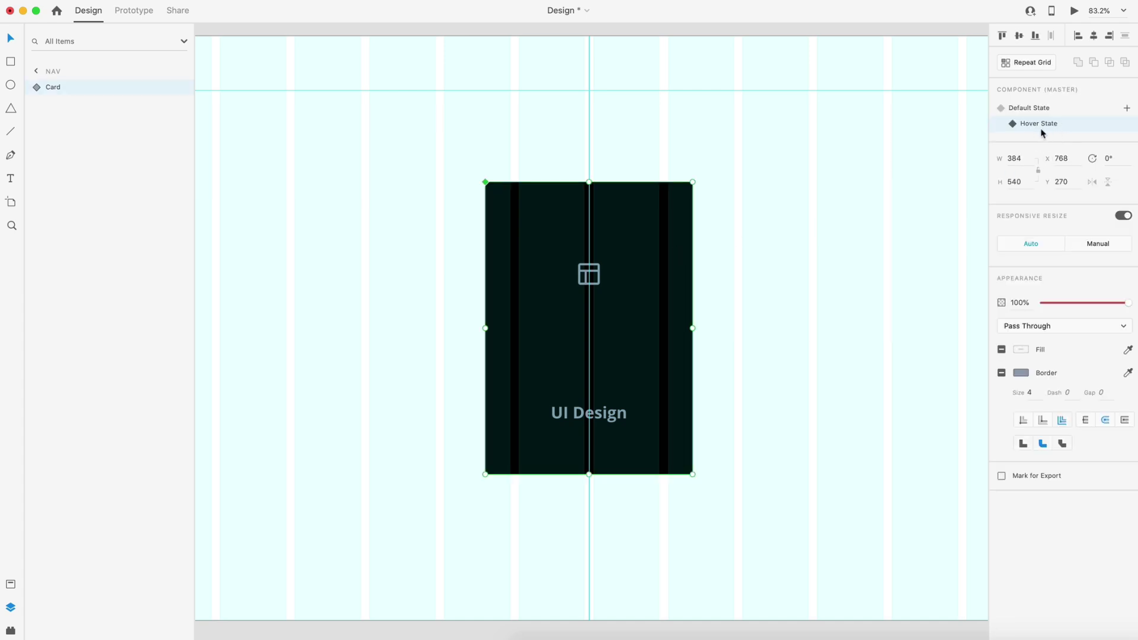
left_click(872, 208)
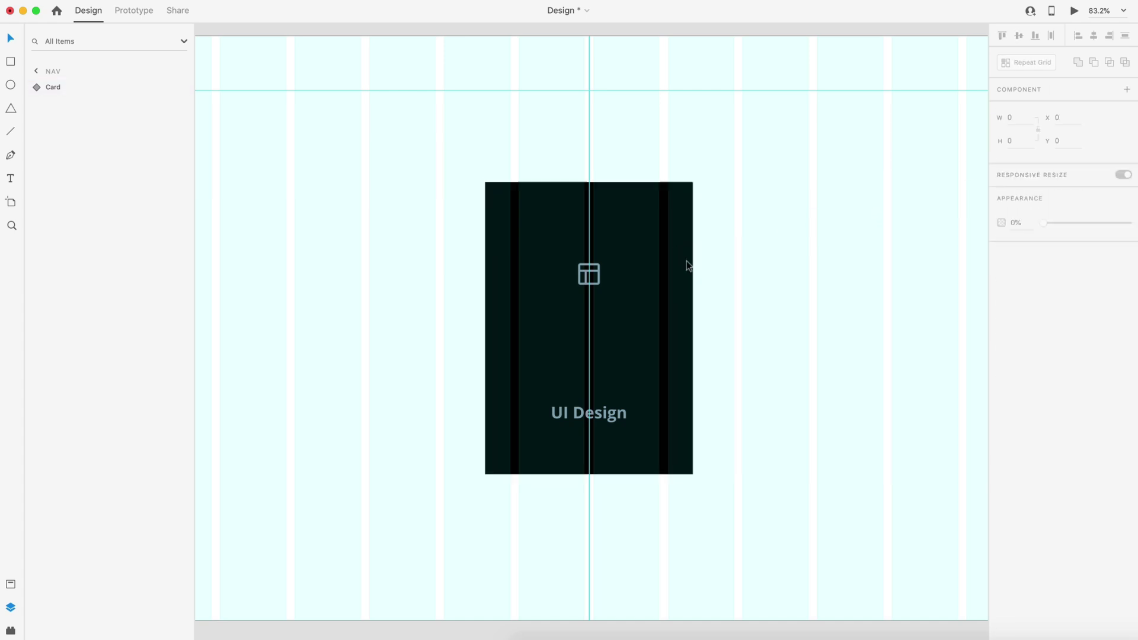
In the card's Hover State, set the icon's border color to #FFFFFF
left_click(599, 284)
double_click(600, 283)
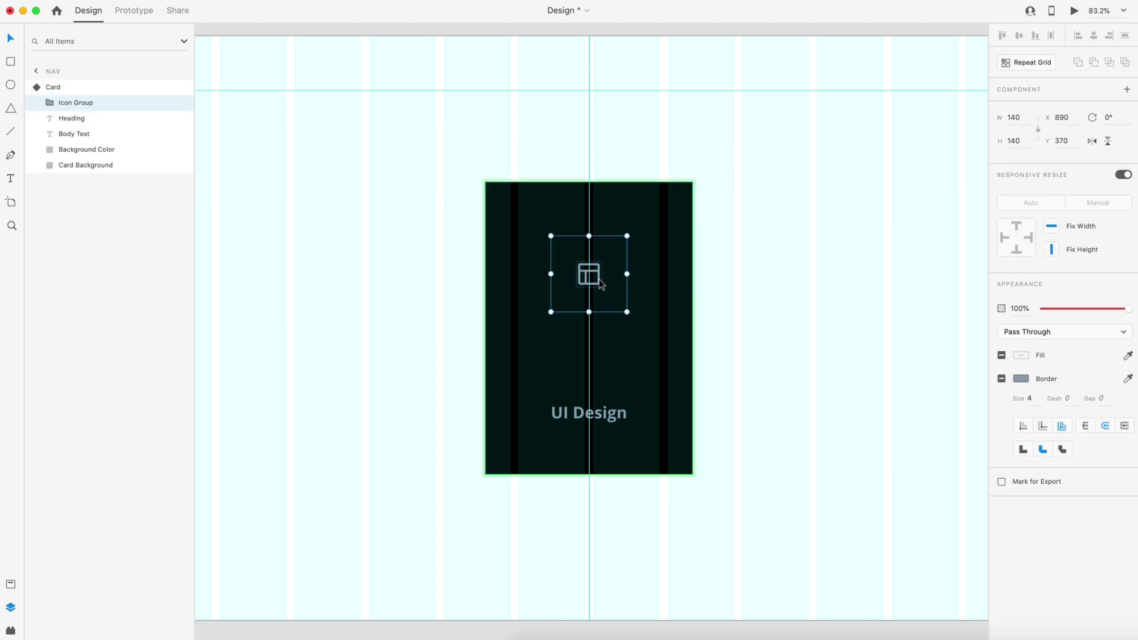
double_click(600, 284)
left_click(1021, 382)
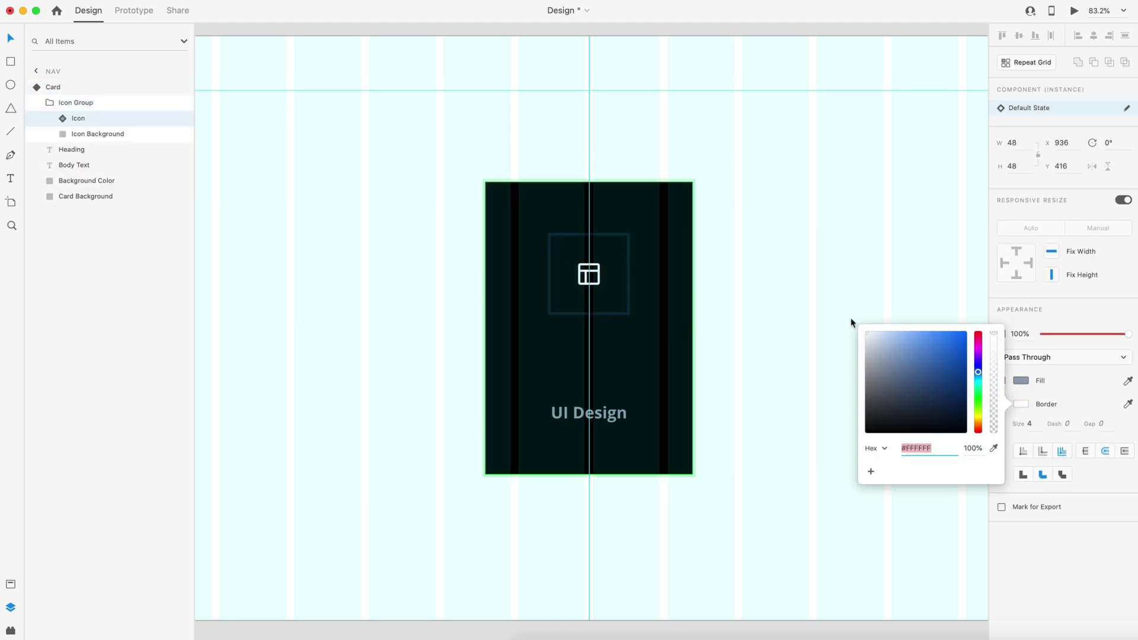
Set the UI Design heading's fill to white in the card's Hover State
left_click(798, 256)
left_click(619, 405)
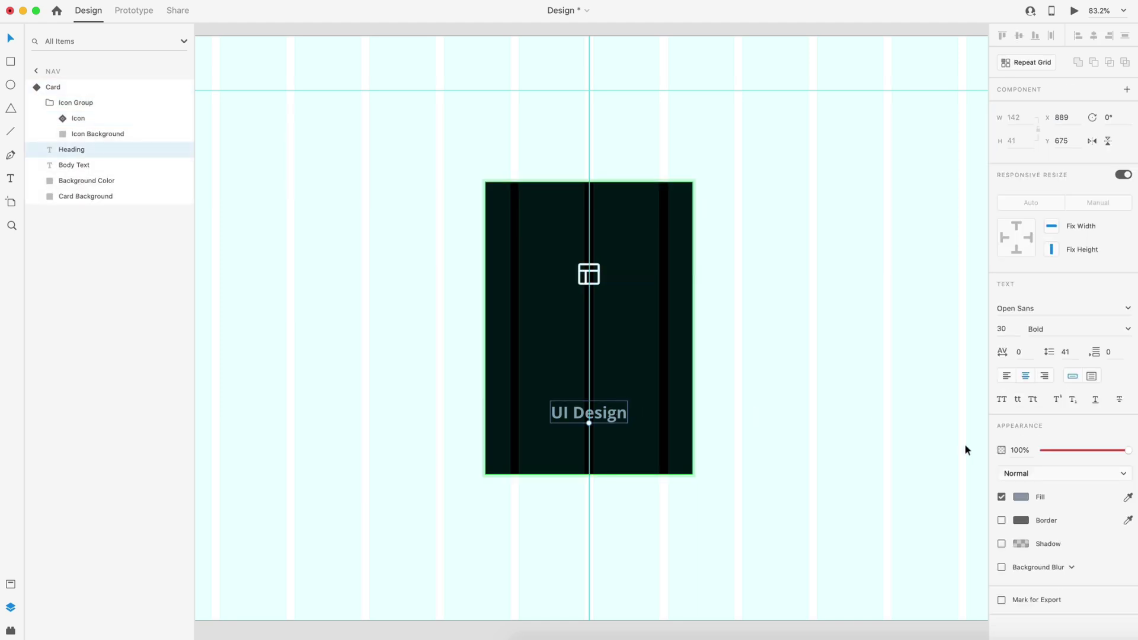
left_click(1020, 497)
left_click(798, 379)
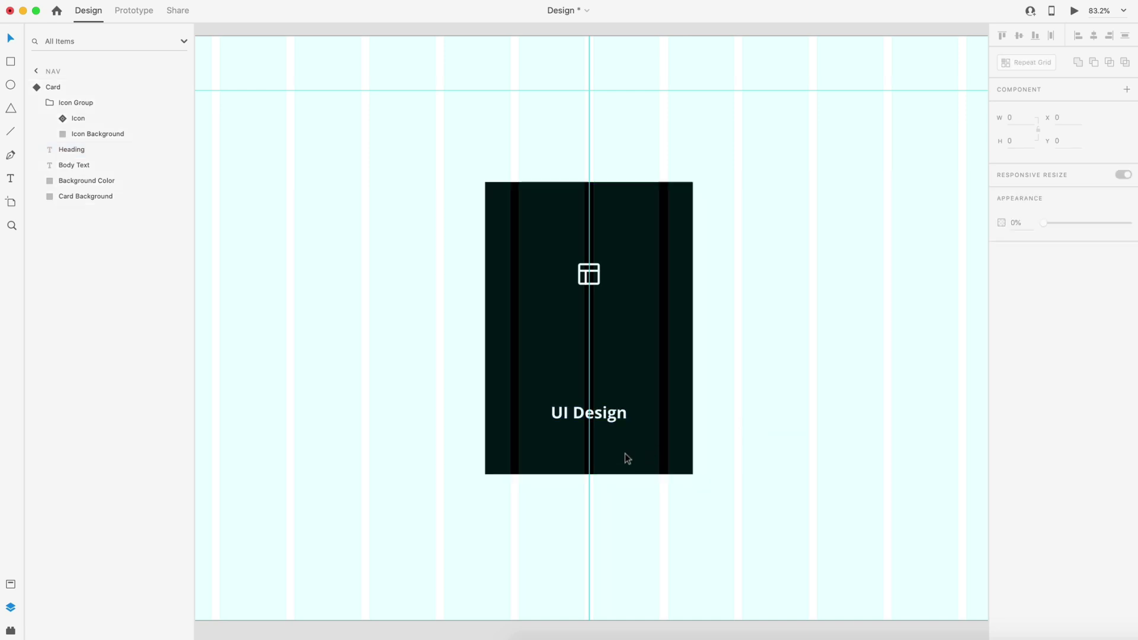
Raise the Body Text's opacity to 100% in the card's Hover State
left_click(619, 456)
double_click(618, 458)
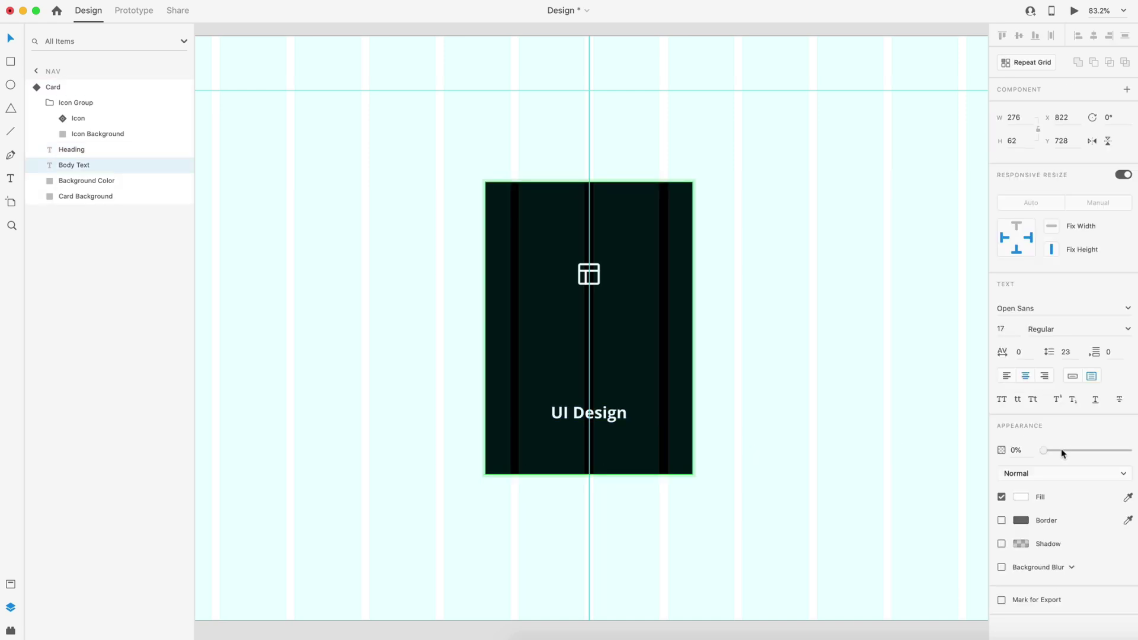
left_click_drag(1043, 450, 1134, 455)
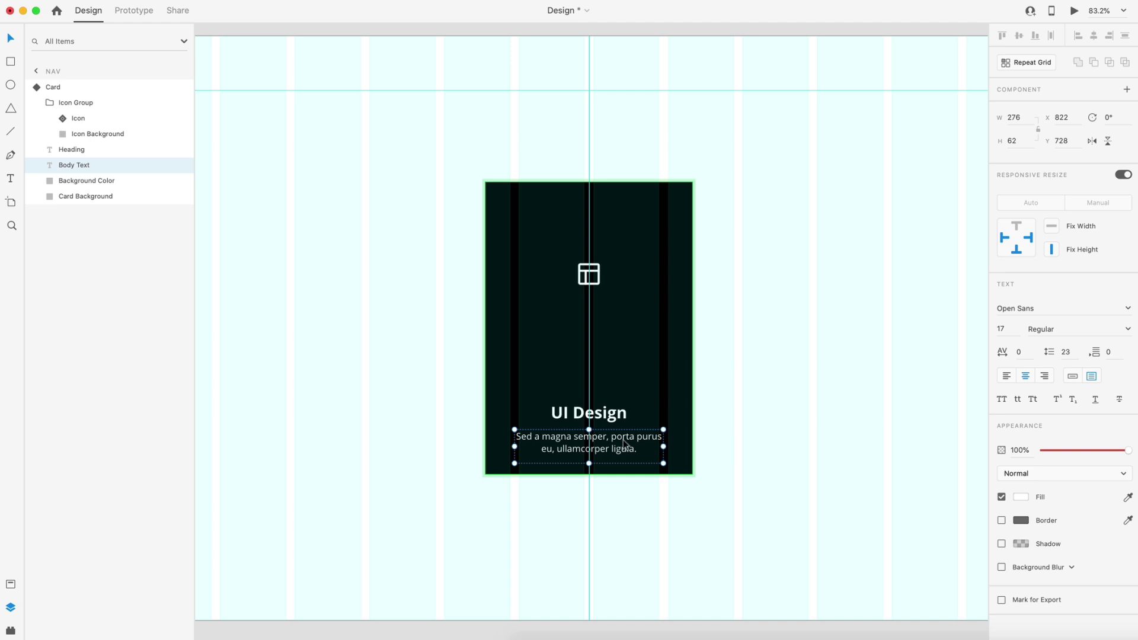
Move the heading and body text together up 40 px in the Hover State card
left_click(614, 417, "shift")
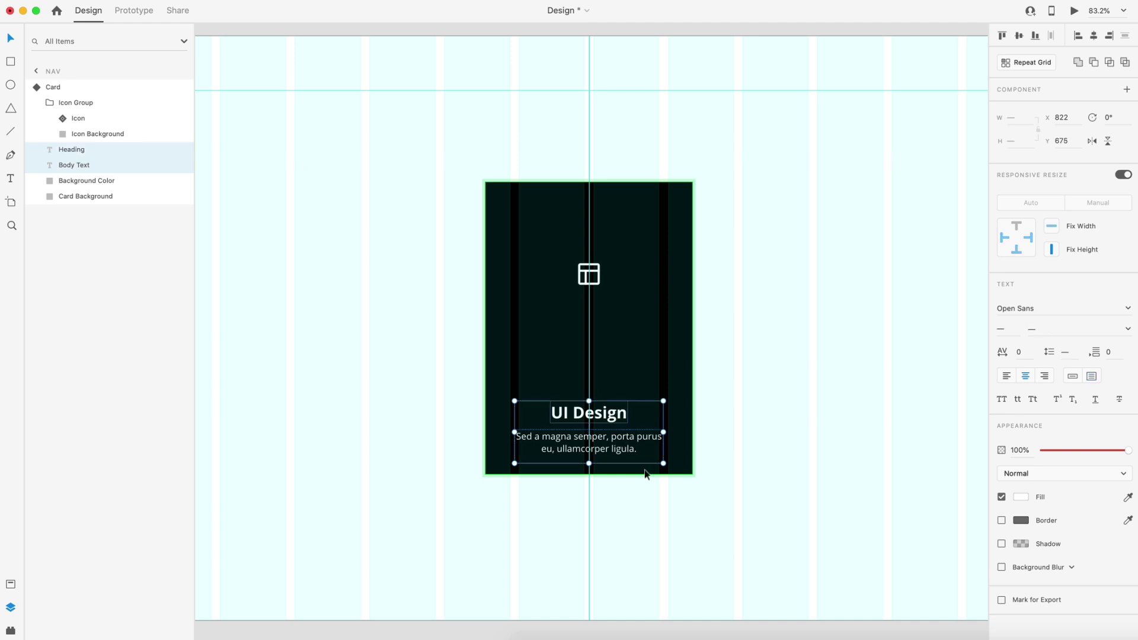
key("shift+Up")
key("shift+Up")
key("shift+Up")
key("shift+Up")
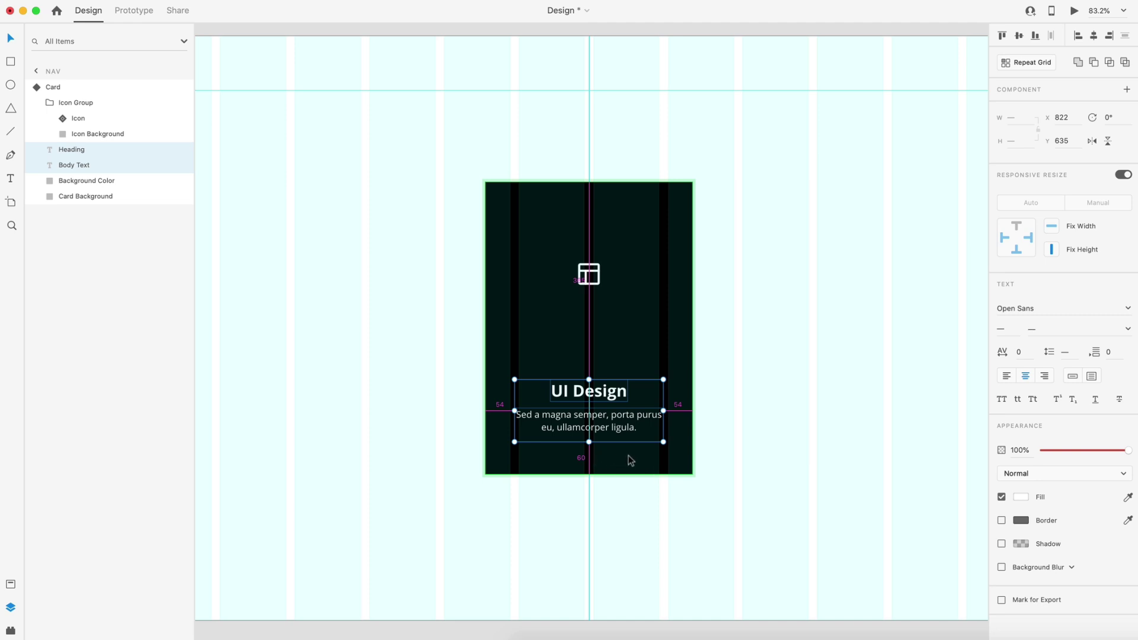
Set the Background Color rectangle's height to 540 and move it to Y 270 so it covers the card
left_click(89, 181)
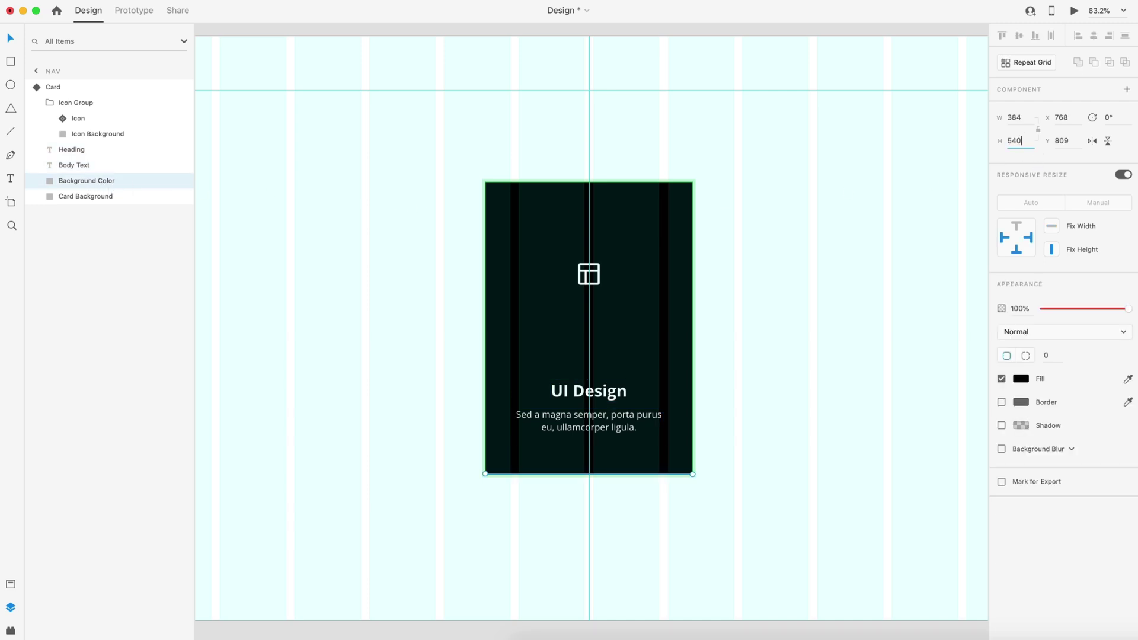
type("540")
key("Return")
left_click_drag(681, 490, 652, 247)
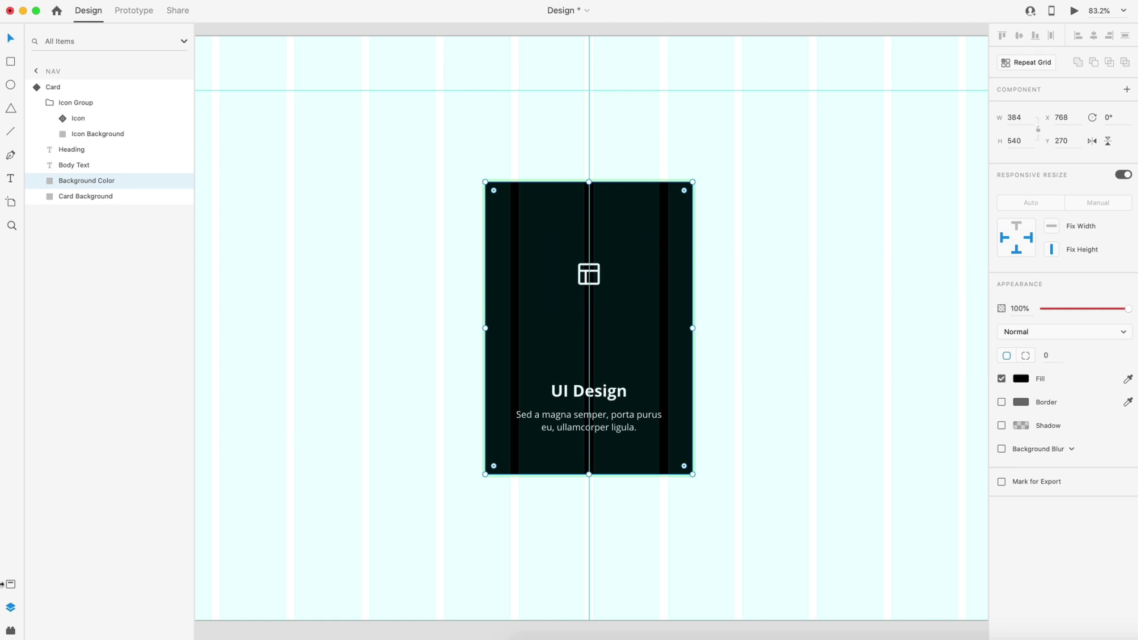
Fill the Background Color rectangle with the saved purple color #7C81E3
left_click(11, 585)
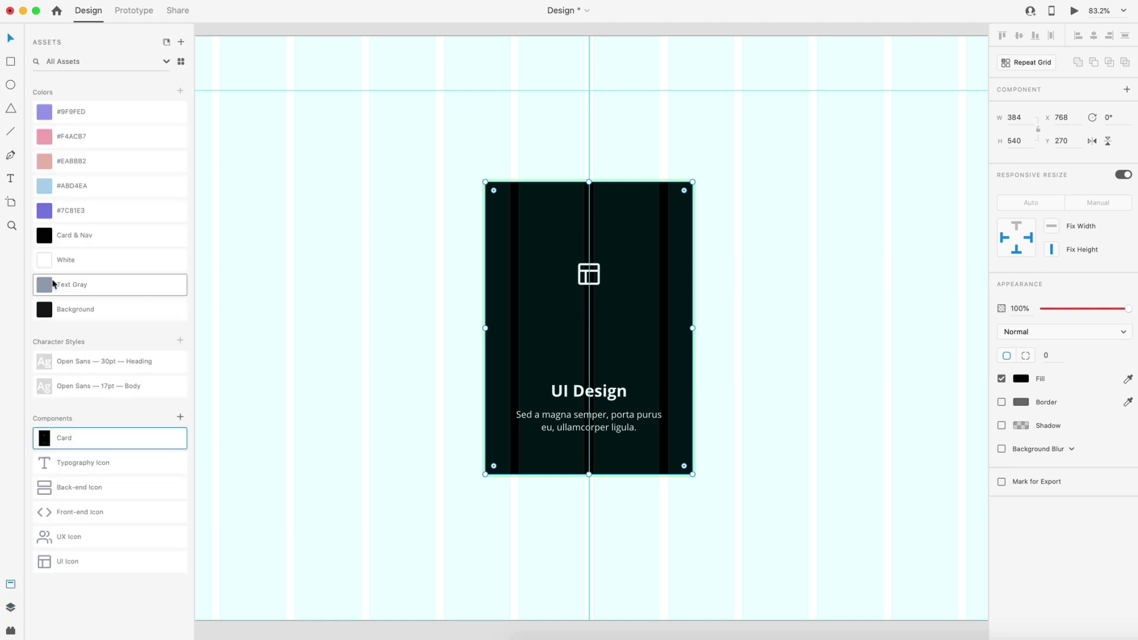
left_click(110, 213)
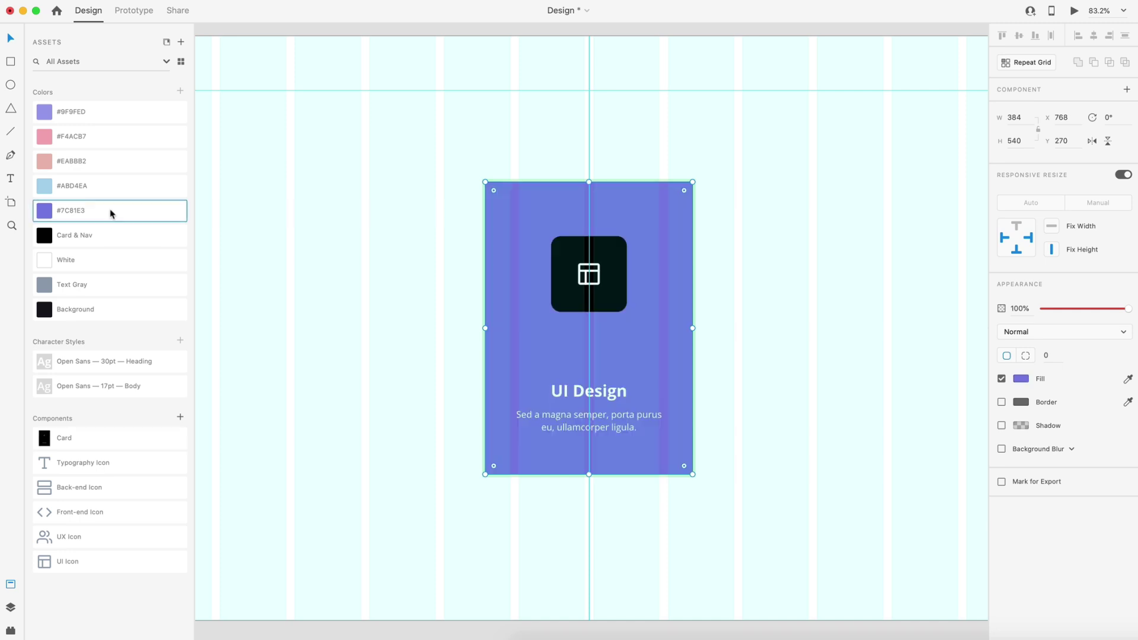
left_click(323, 237)
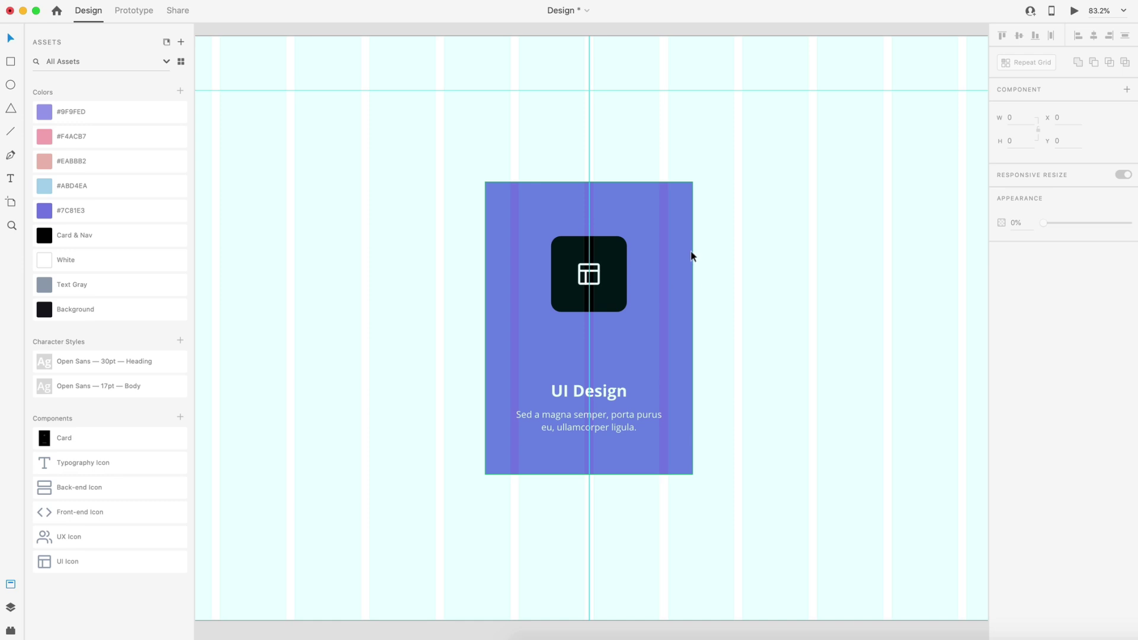
Return the card to its Default State and set its hover Auto-Animate duration to 0.1 s
left_click(669, 250)
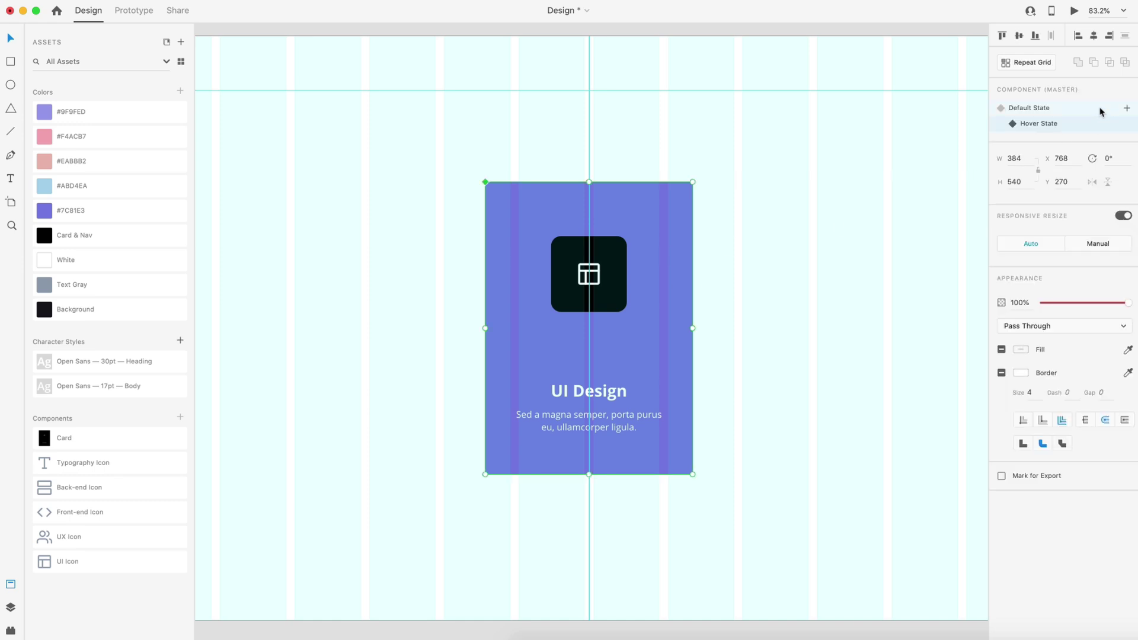
left_click(1077, 110)
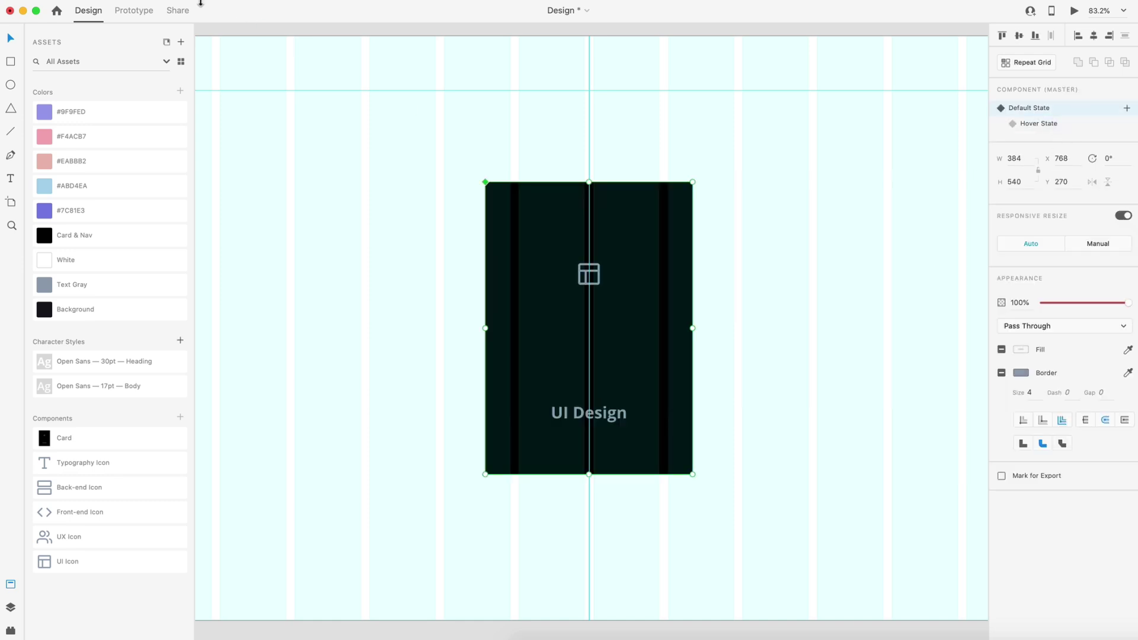
left_click(134, 11)
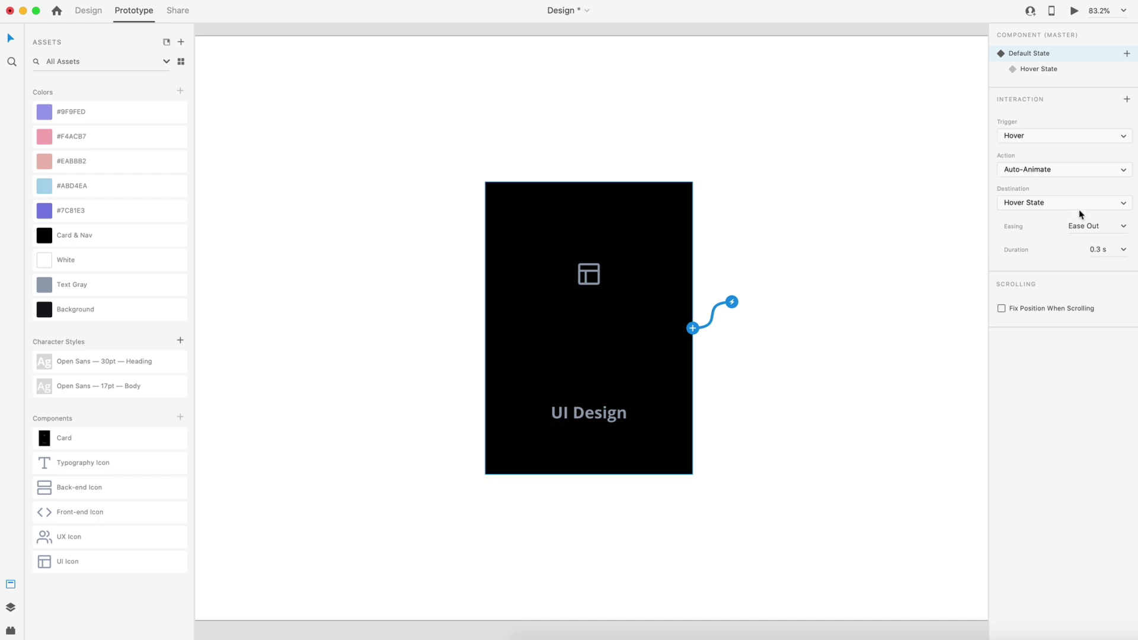
left_click(1112, 251)
type("0.1")
key("Return")
left_click(966, 294)
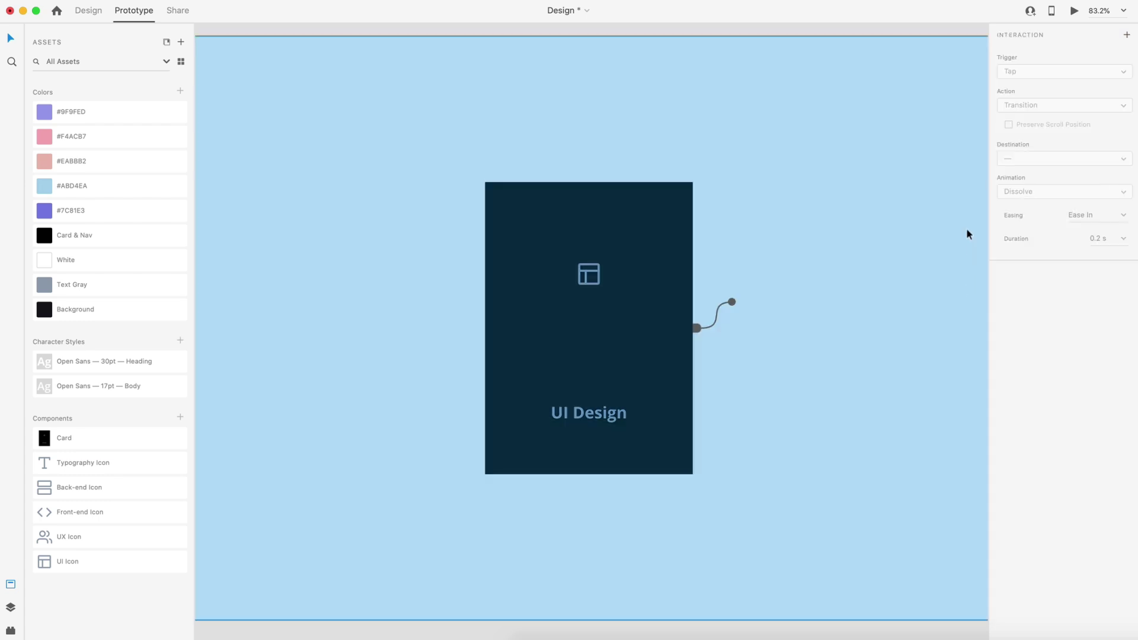
Preview the prototype to test the card's hover animation, and close the preview
left_click(1072, 13)
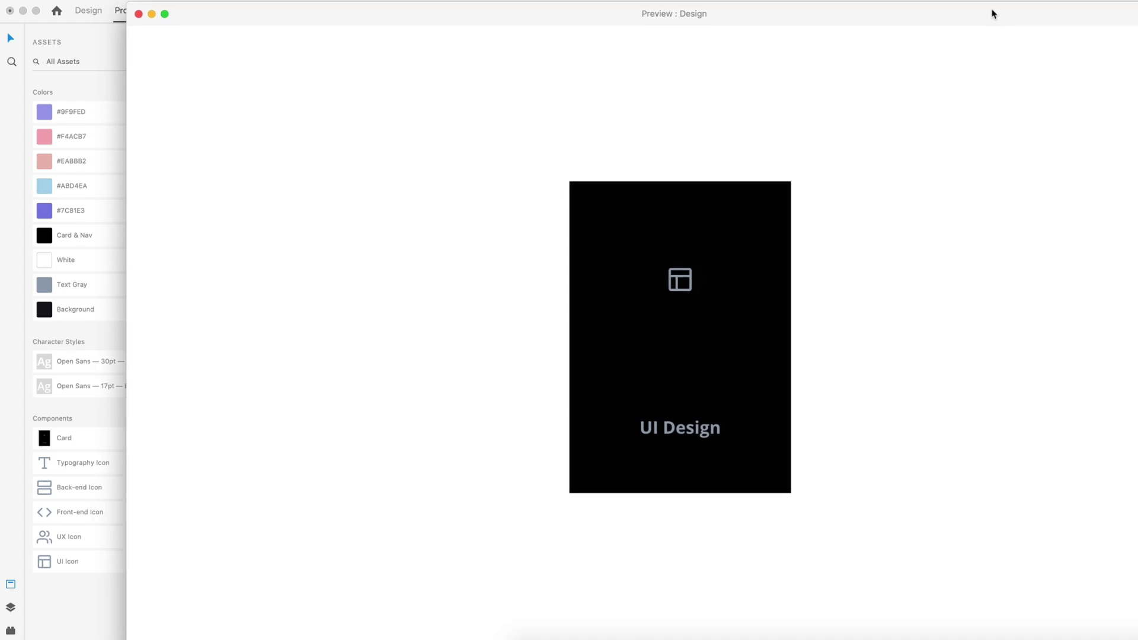
left_click(616, 342)
left_click(614, 336)
left_click(654, 375)
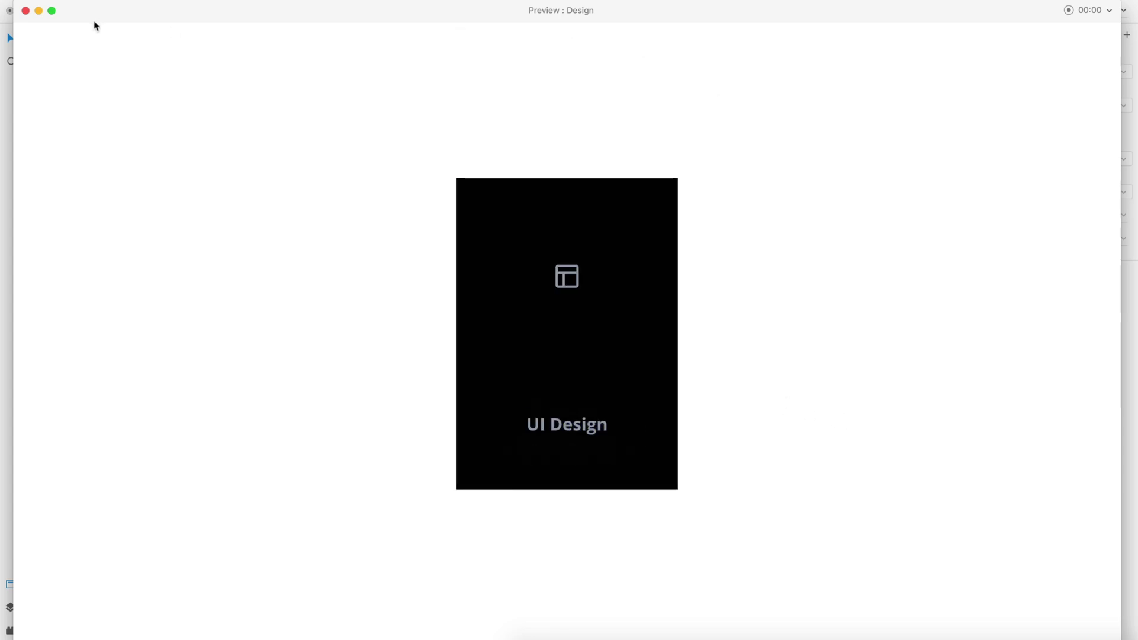
left_click(25, 11)
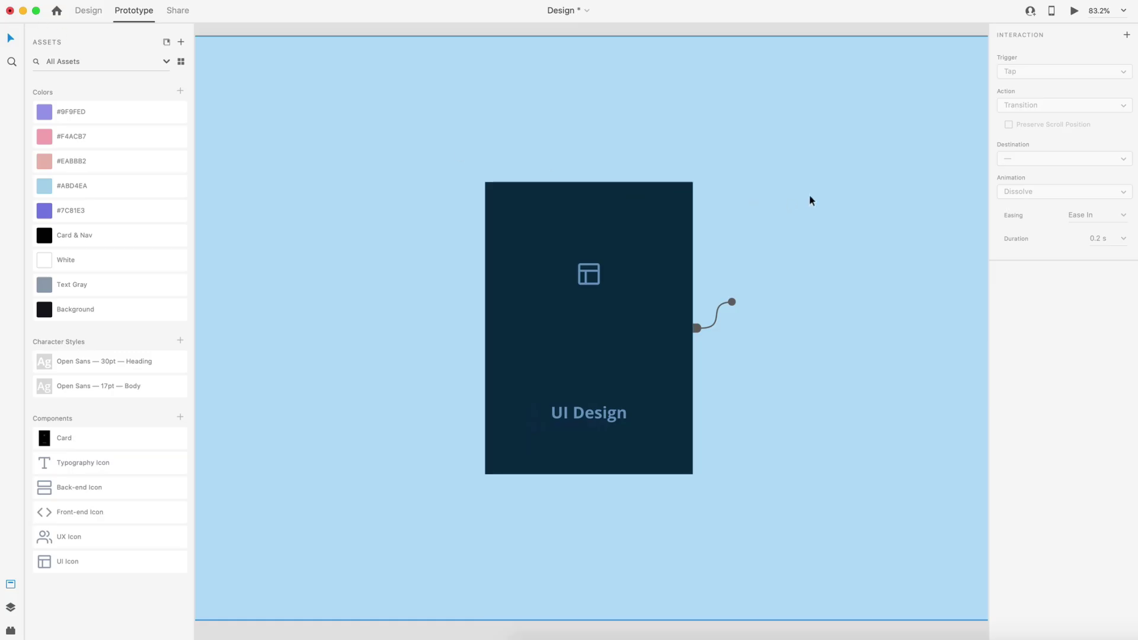
Duplicate the card so five copies sit edge to edge across the full width of the Nav artboard
key("super+0")
left_click(787, 81)
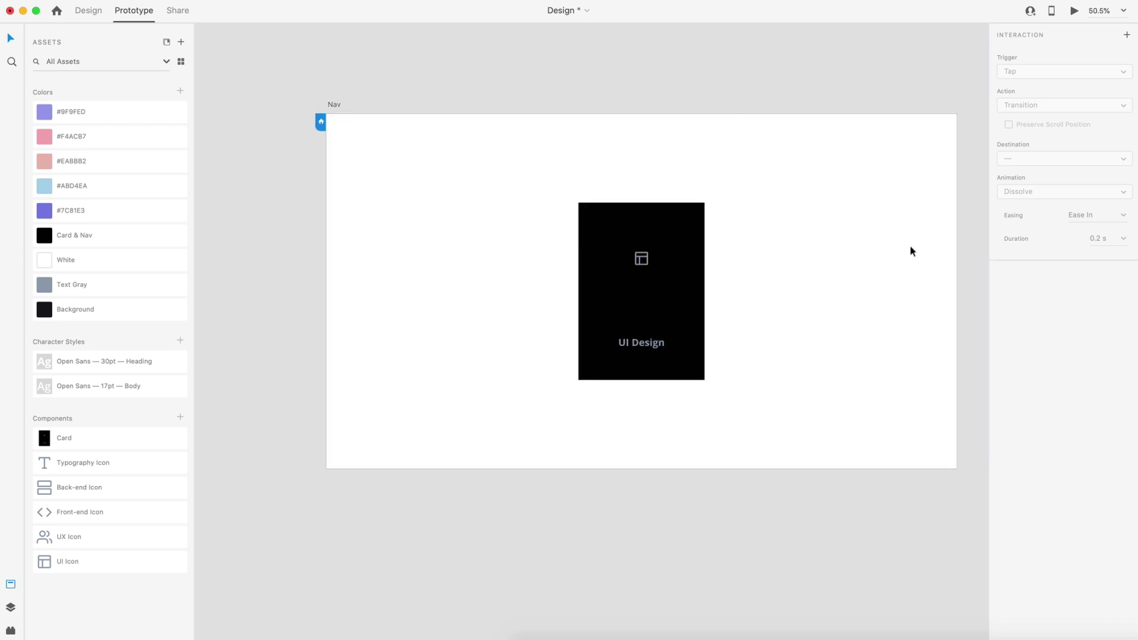
left_click(93, 13)
left_click_drag(607, 300, 850, 300)
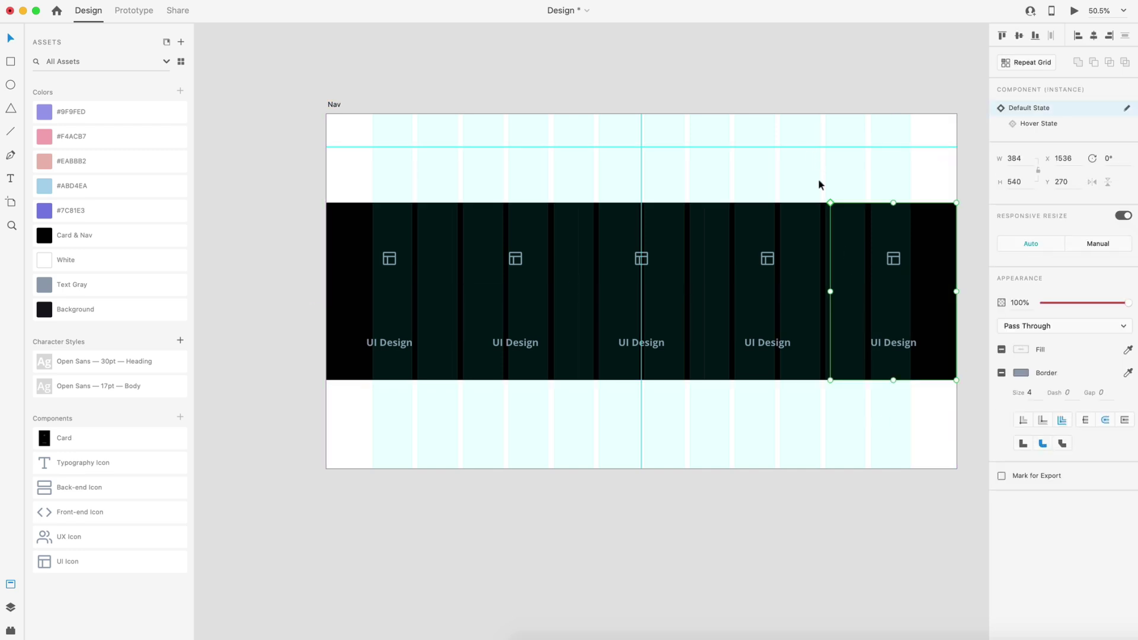
left_click(800, 167)
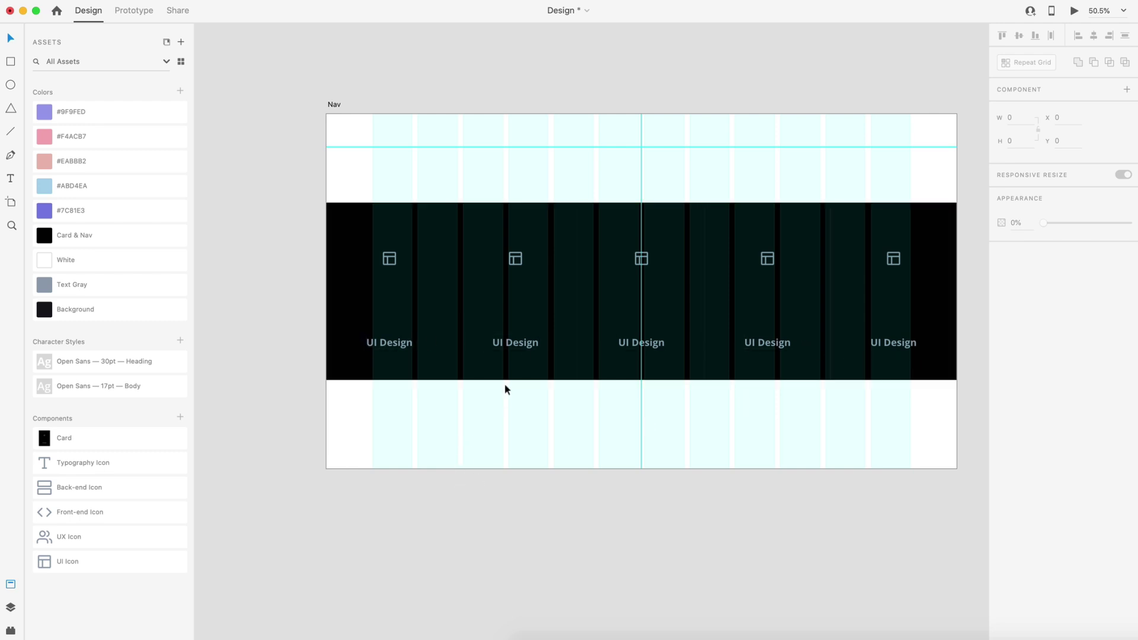
Change the second card's heading to UX Design
scroll(488, 395, "up", 5)
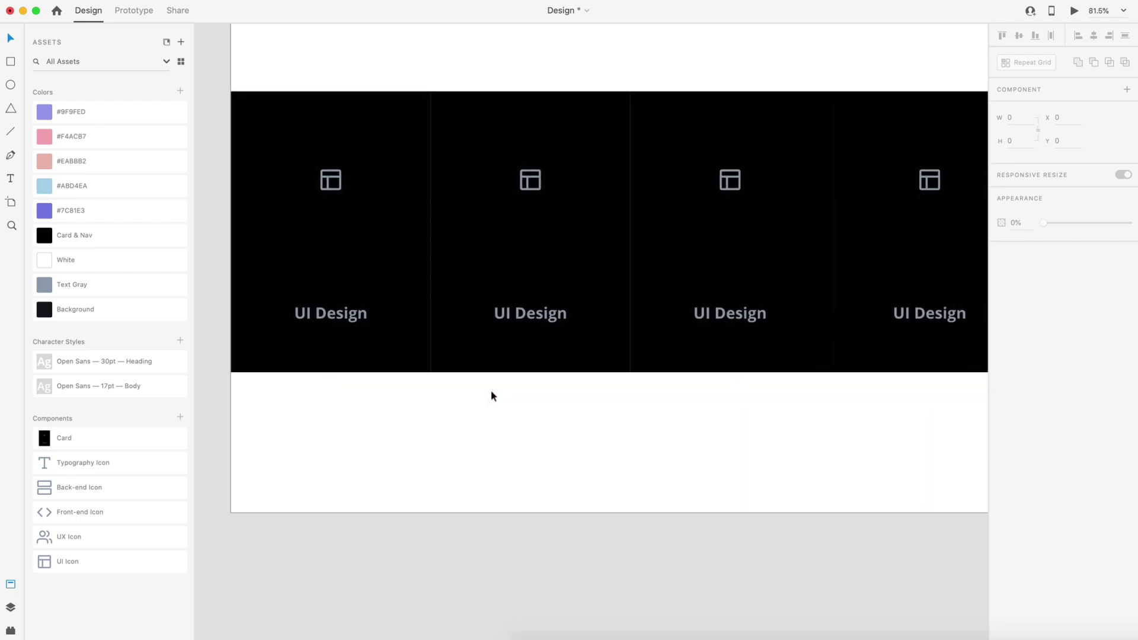
scroll(489, 396, "down", 4)
scroll(453, 314, "left", 2)
scroll(485, 302, "up", 5)
left_click(519, 368)
double_click(519, 369)
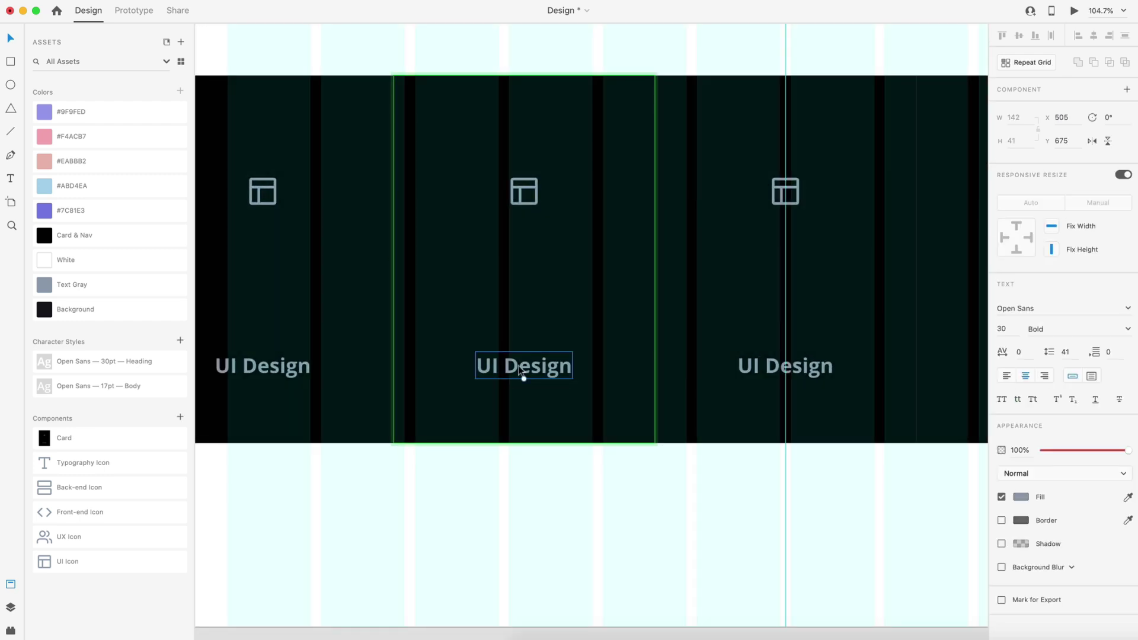
double_click(520, 366)
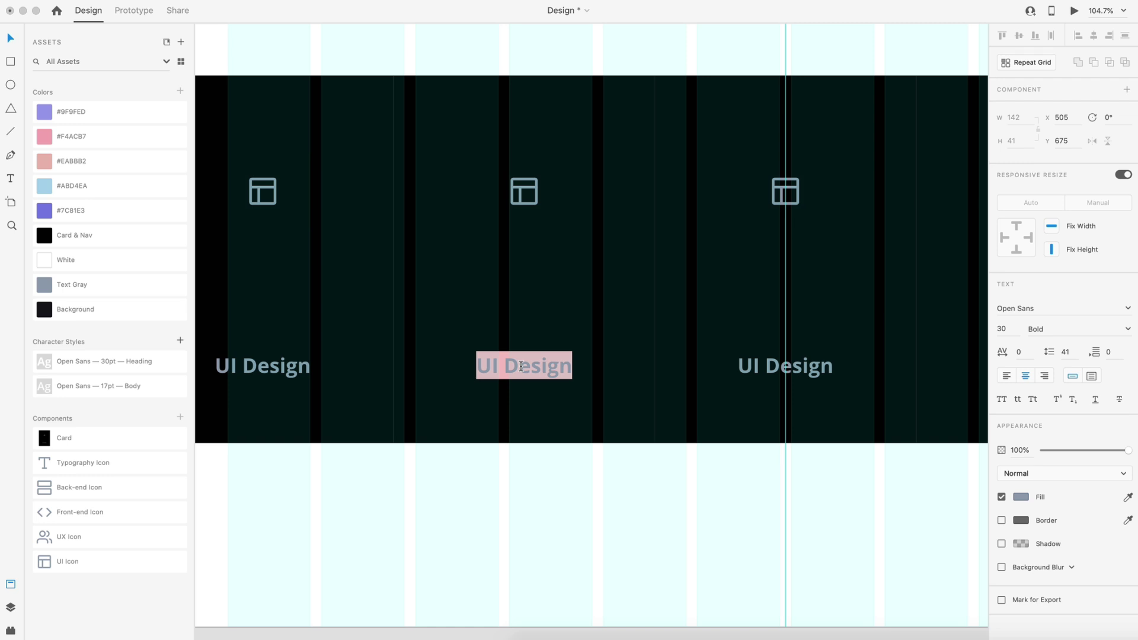
type("UX Design")
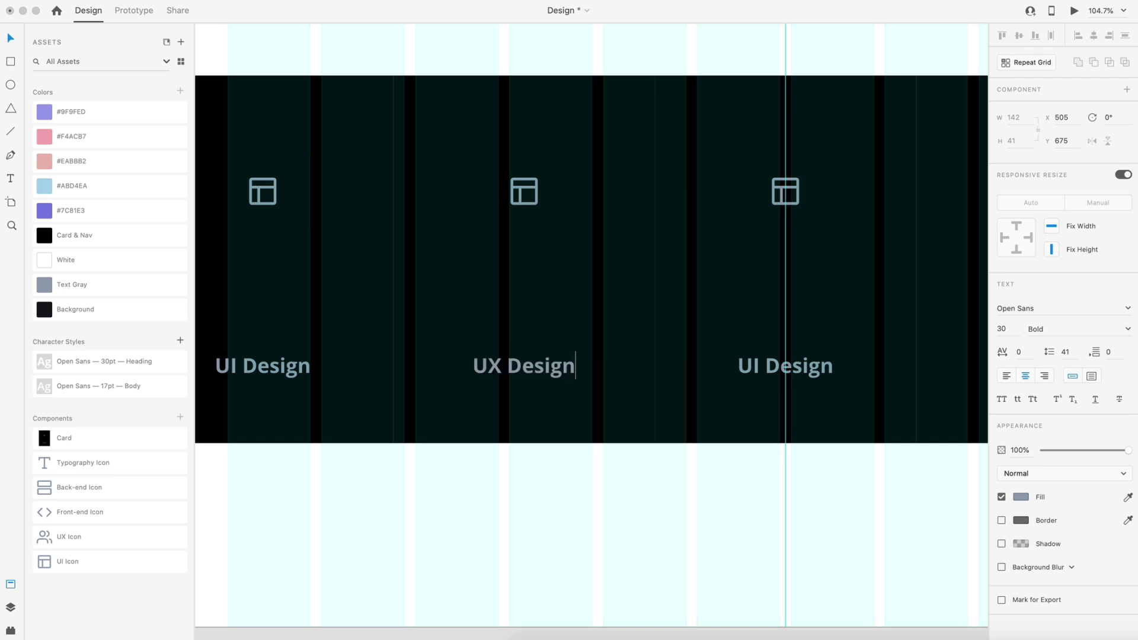
key("Escape")
Place a UX Icon instance on the artboard below the cards and cut it
left_click_drag(45, 541, 442, 523)
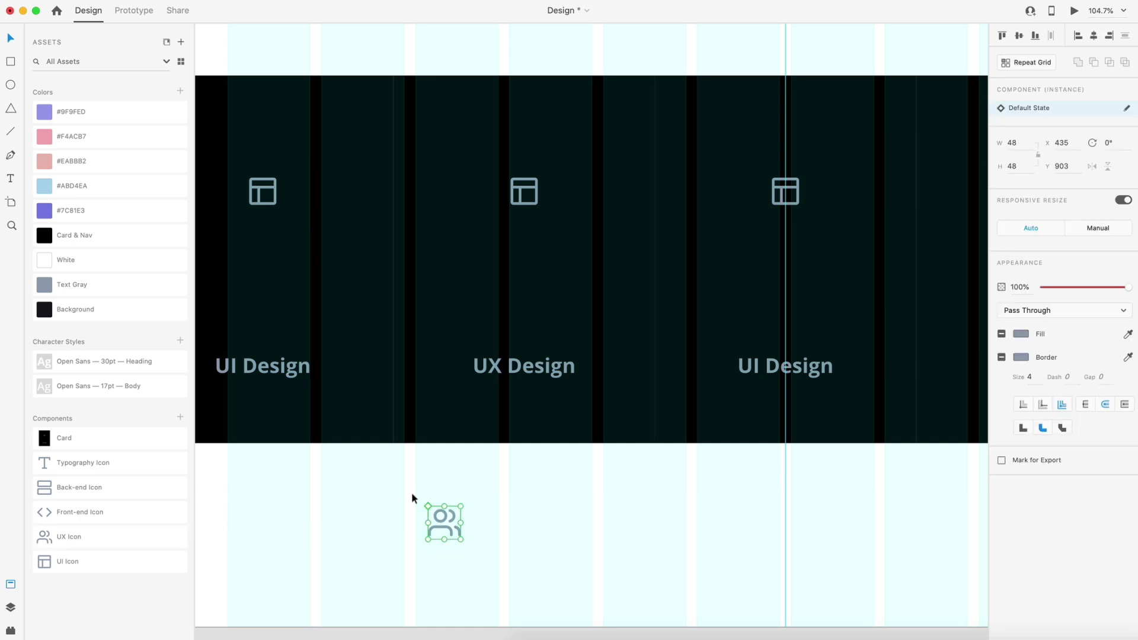
left_click_drag(544, 569, 365, 495)
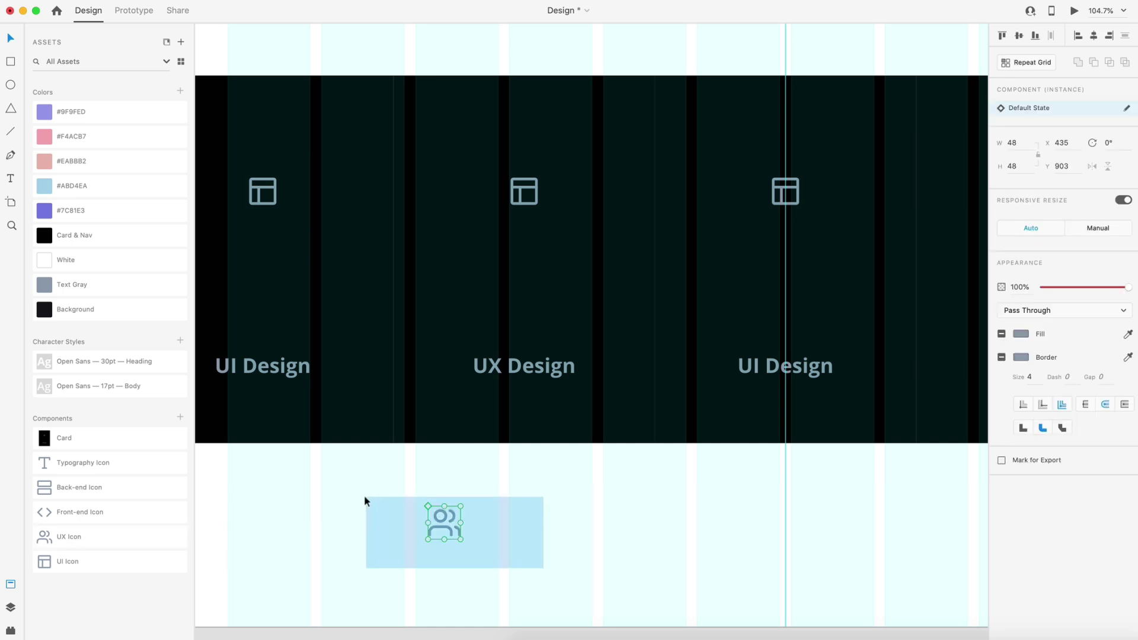
key("Delete")
Paste the UX Icon into the UX Design card's Icon Group and delete the old layout icon
double_click(528, 206)
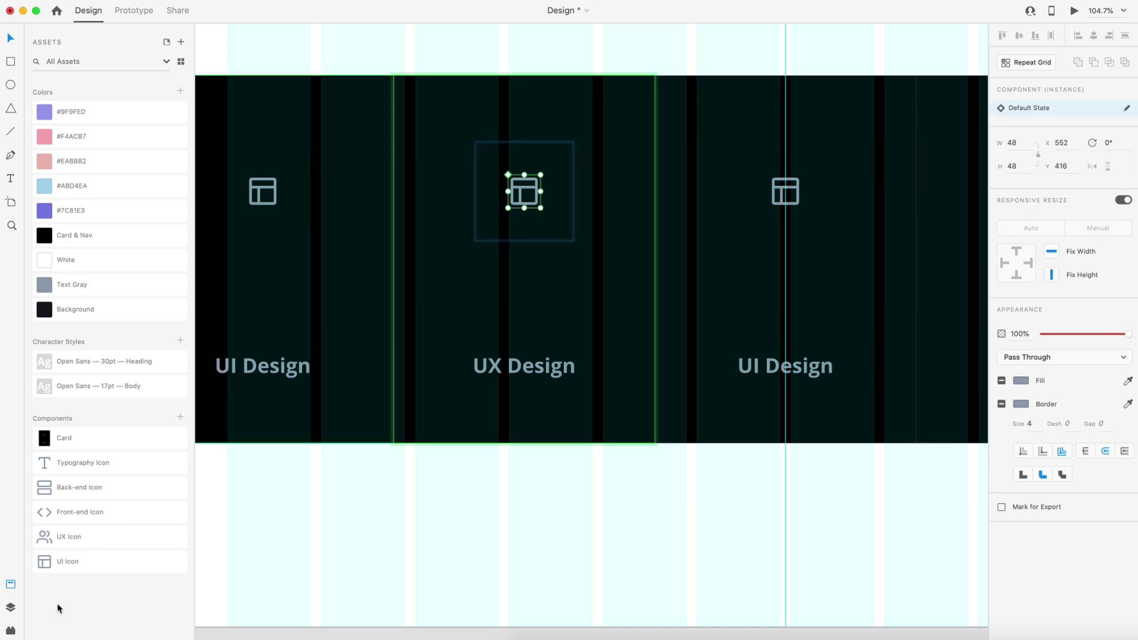
left_click(10, 607)
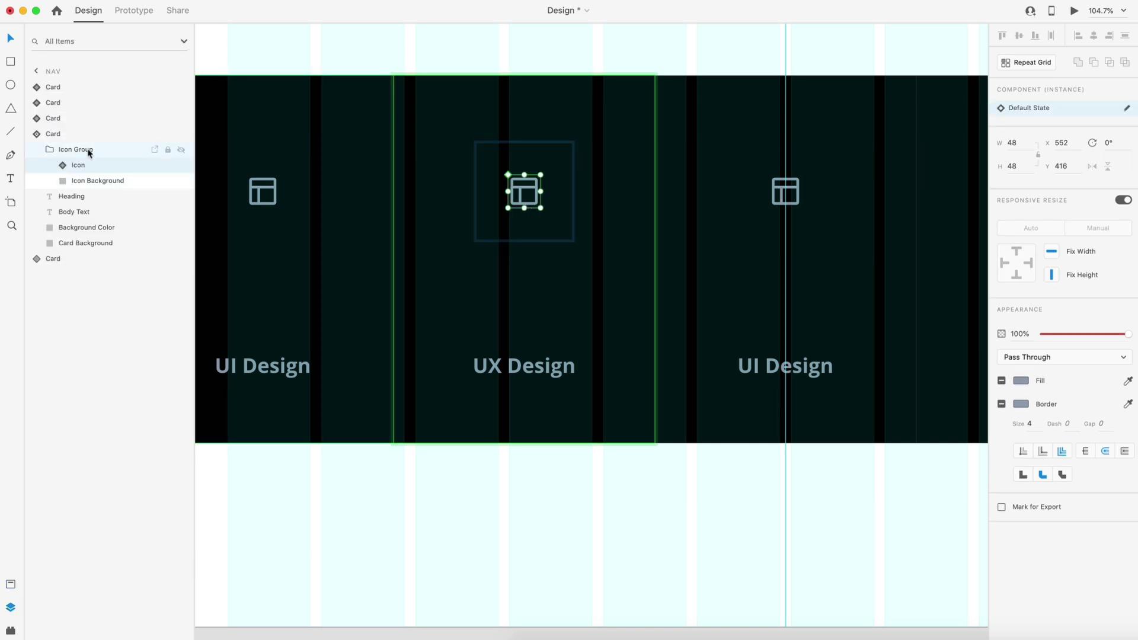
key("ctrl+v")
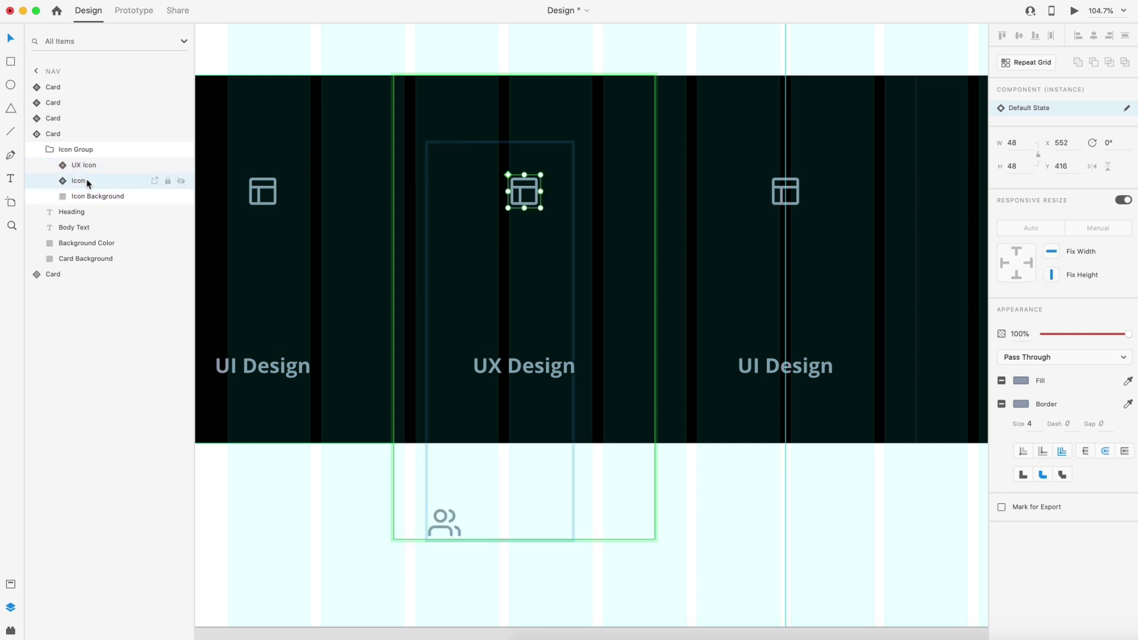
key("Delete")
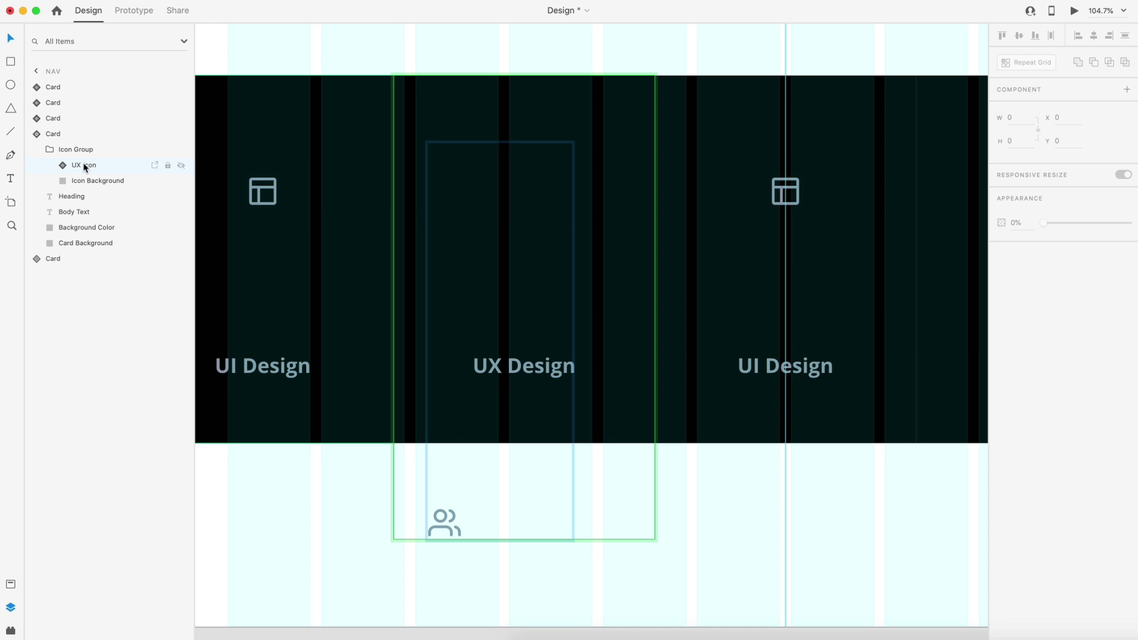
Rename the UX Icon layer in the second card's Icon Group to Icon
double_click(85, 166)
type("Icon")
key("Return")
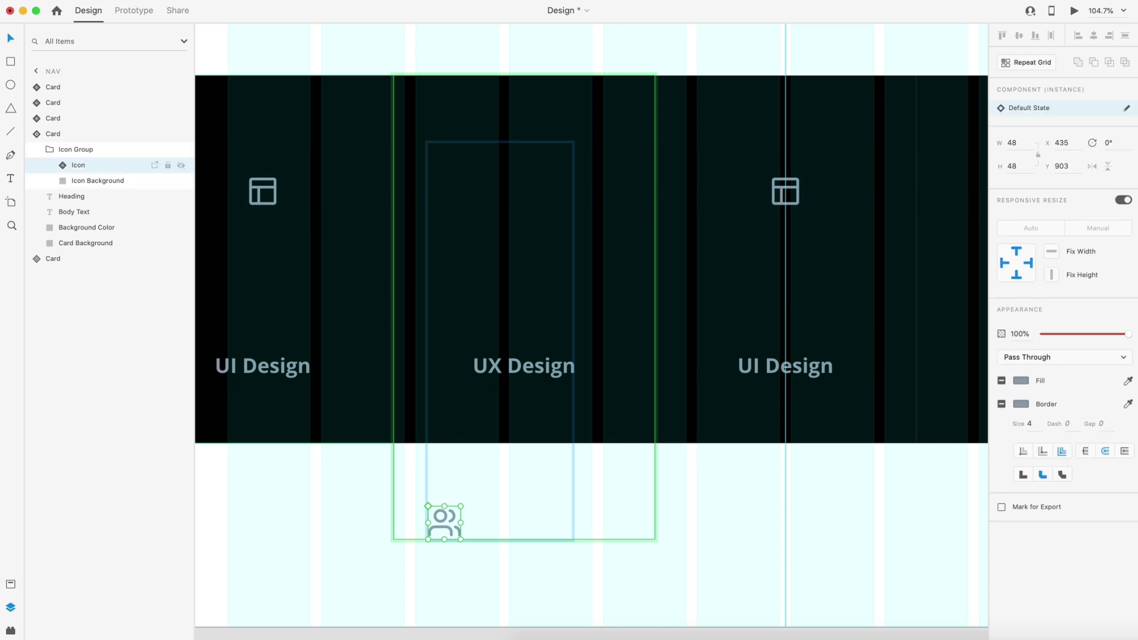
Center the people icon within the UX Design card's icon background, at X 552 and Y 416
left_click_drag(455, 514, 523, 194)
key("Left")
key("Left")
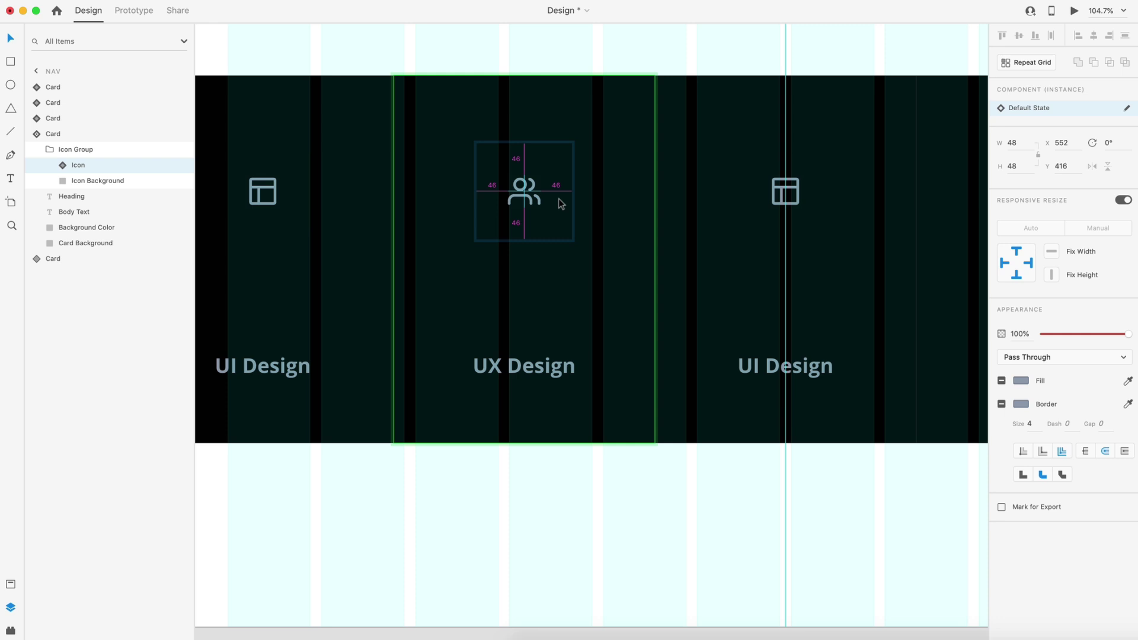
left_click_drag(549, 198, 550, 196)
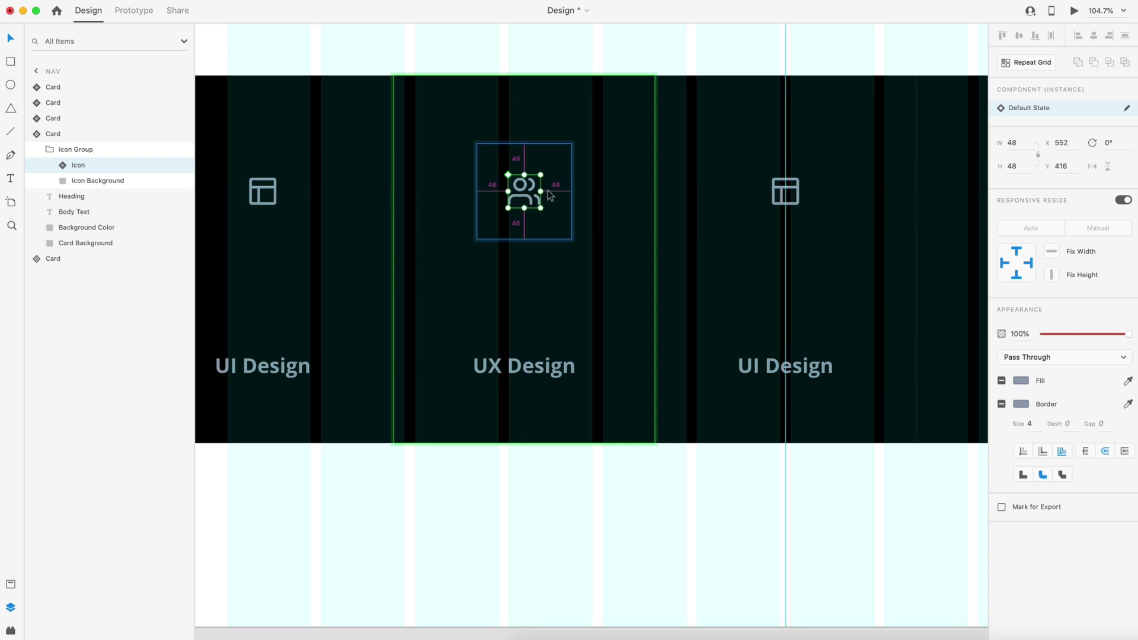
Switch the second card to its Hover State and change the heading there to UX Design
left_click(620, 456)
left_click(623, 252)
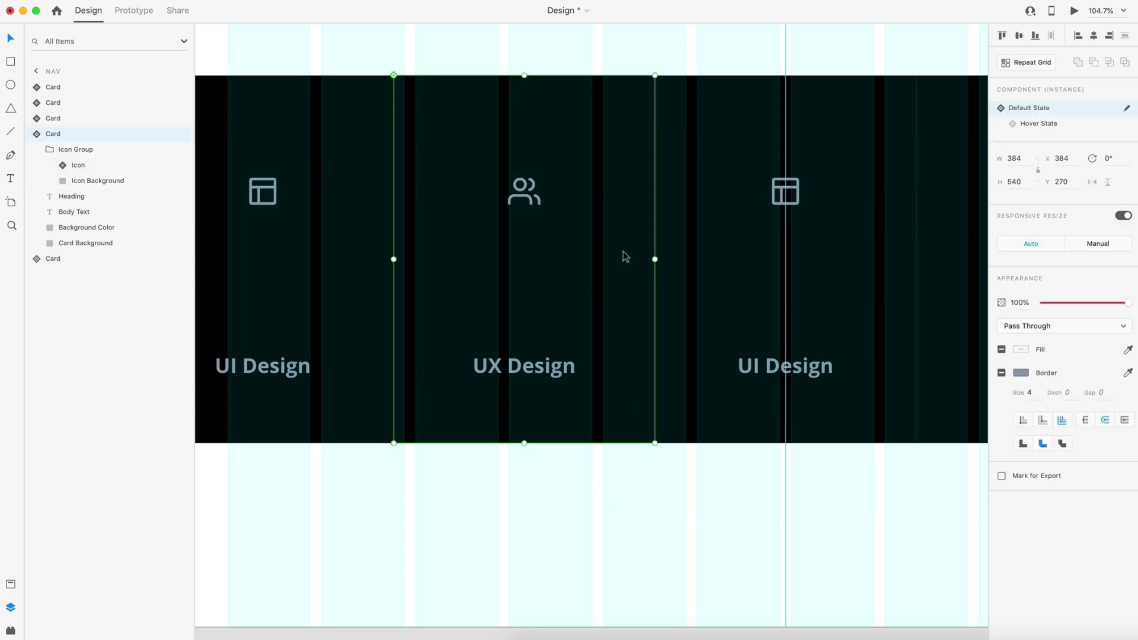
left_click(1044, 123)
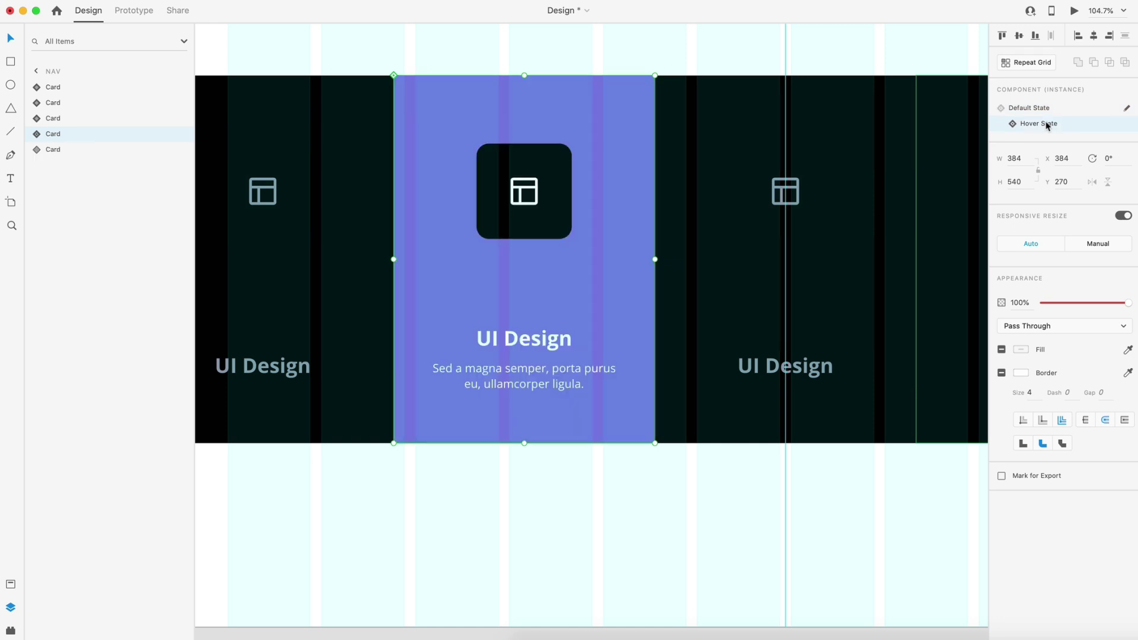
double_click(524, 340)
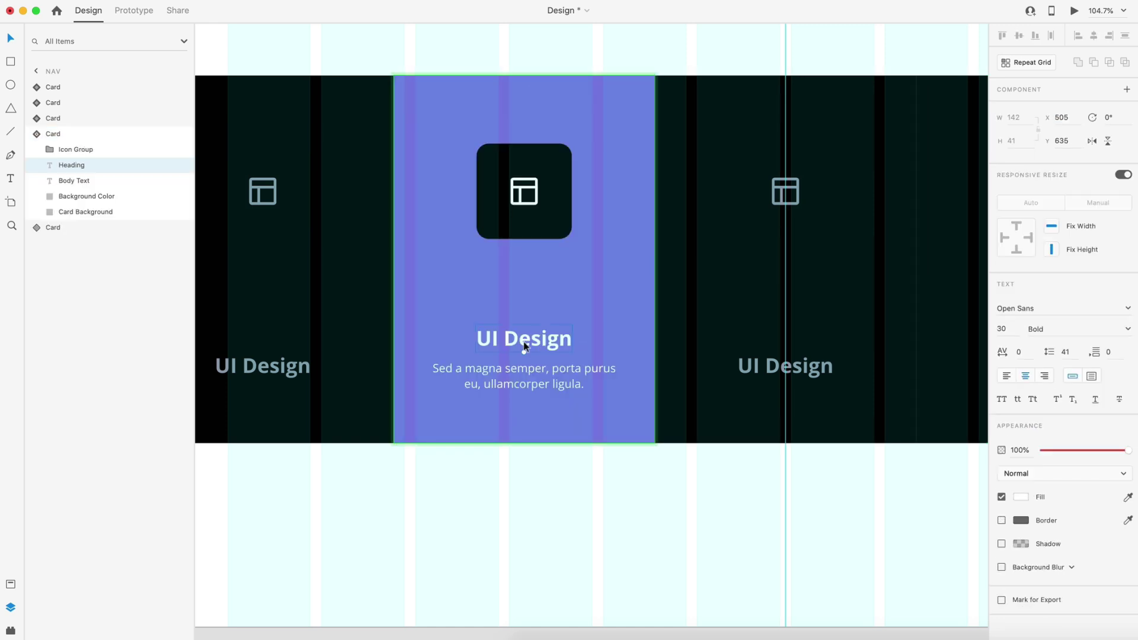
double_click(523, 342)
type("UX Design")
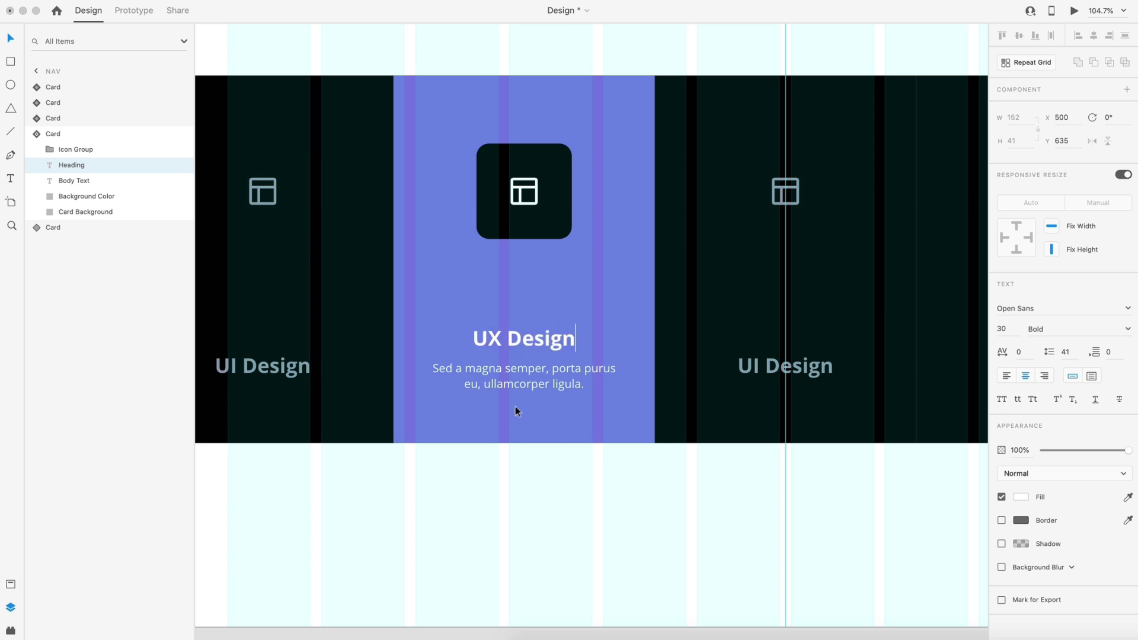
left_click(548, 386)
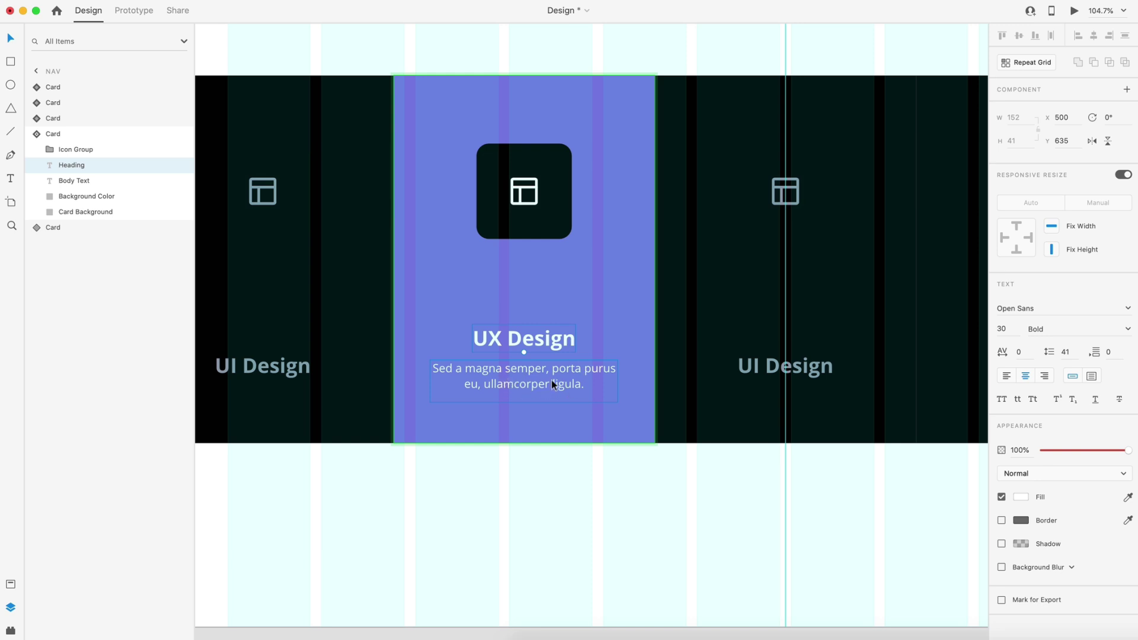
In the UX Design card's hover-state Icon Group, replace the layout icon with the UX Icon and rename its layer Icon
left_click(536, 194)
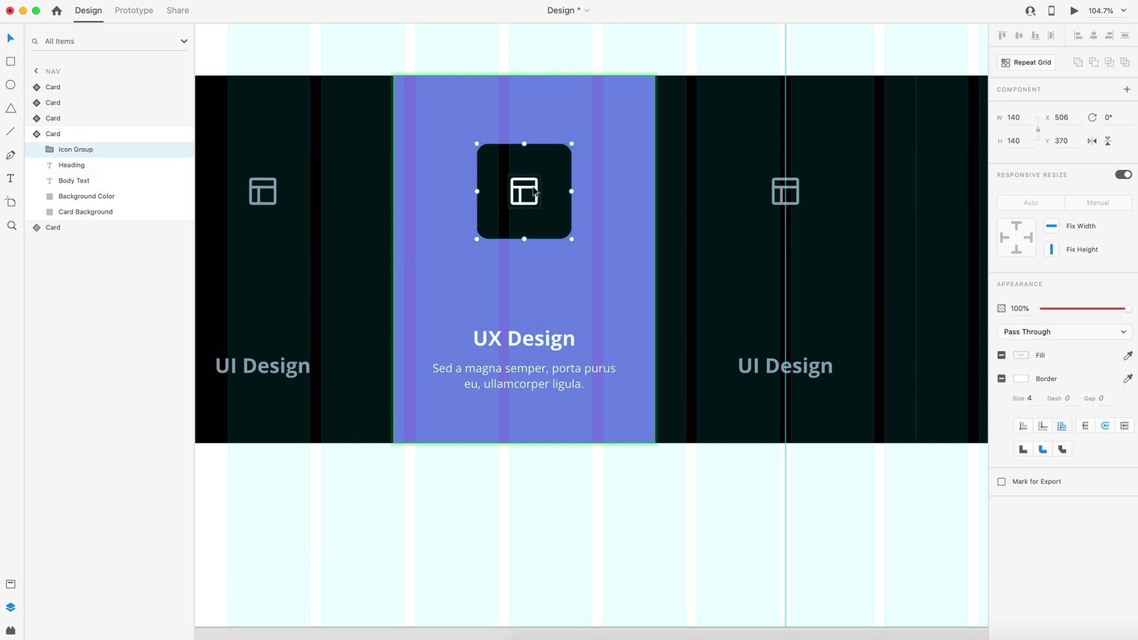
double_click(535, 194)
left_click(83, 181)
key("Delete")
left_click(81, 169)
double_click(81, 166)
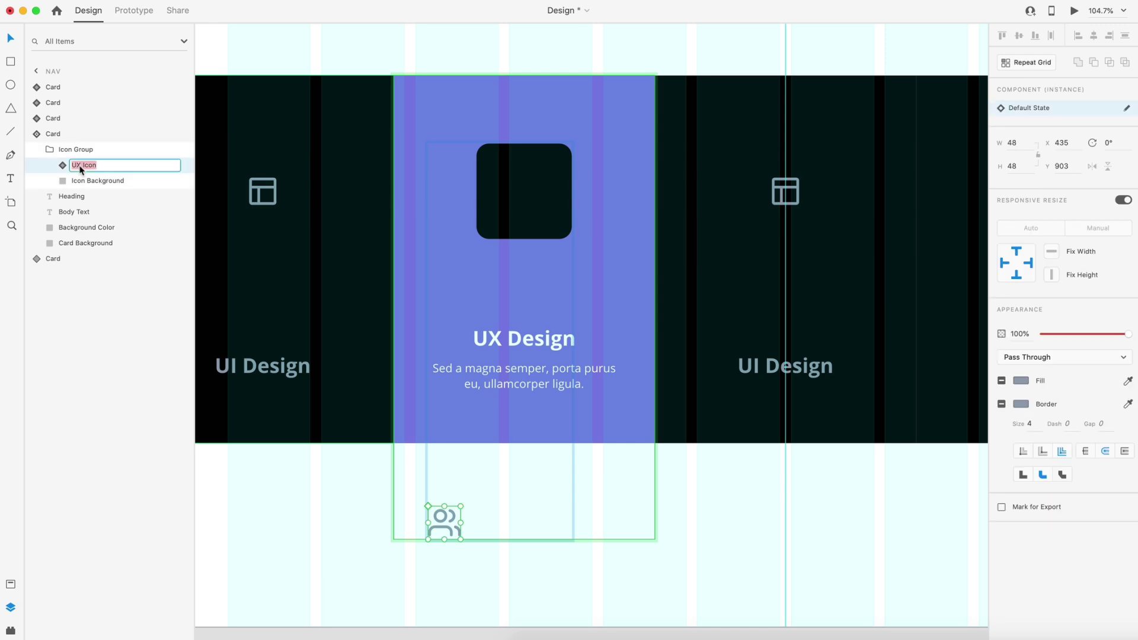
type("Icon")
key("Return")
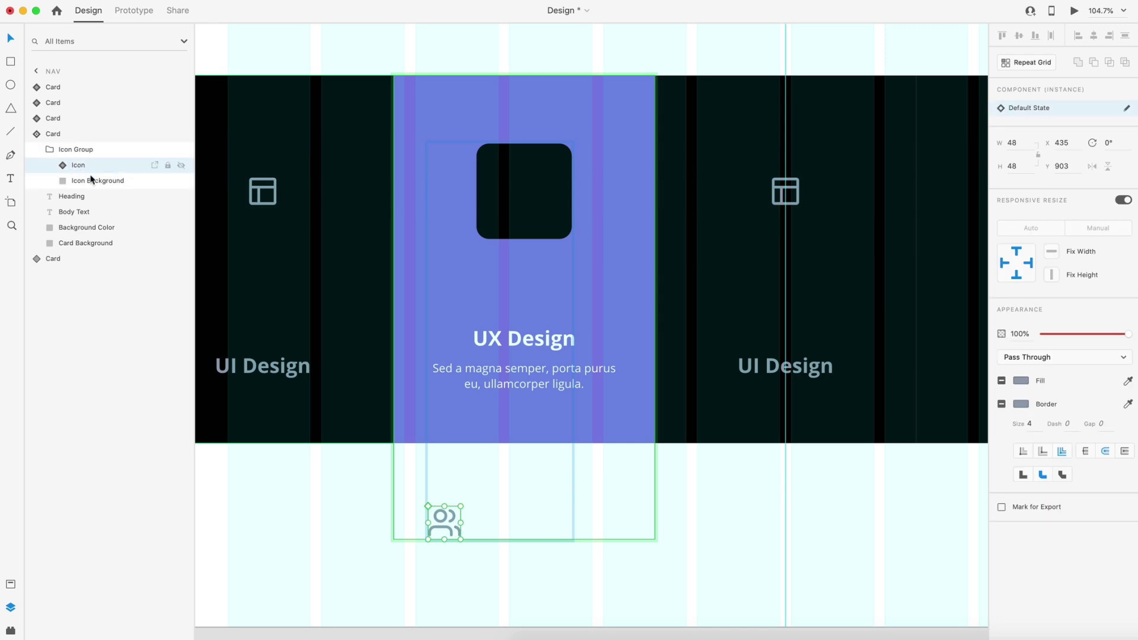
Center the people icon on the hover state's icon background, at X 552 and Y 416
left_click_drag(444, 526, 522, 195)
key("Left")
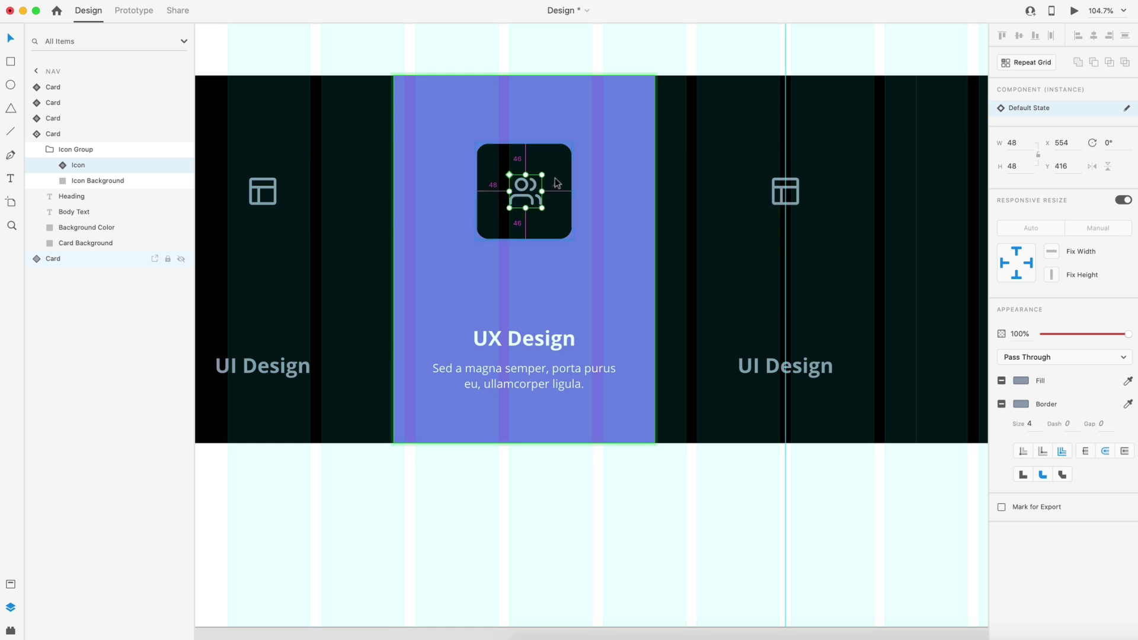
key("Left")
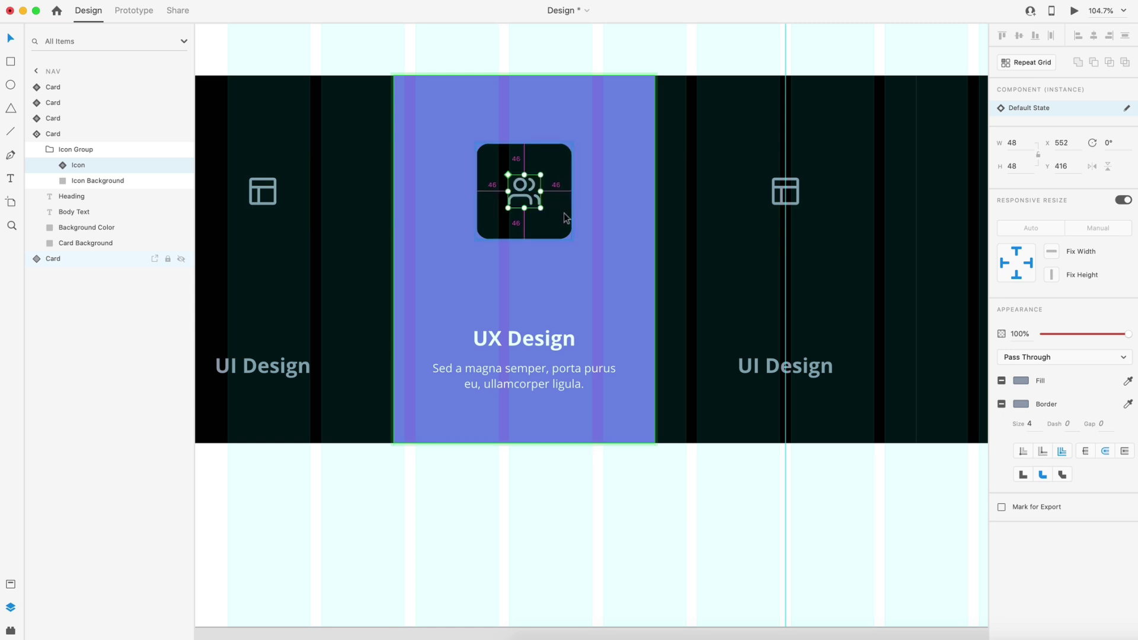
Return the UX Design card to its Default State and preview the navigation
scroll(628, 527, "down", 5)
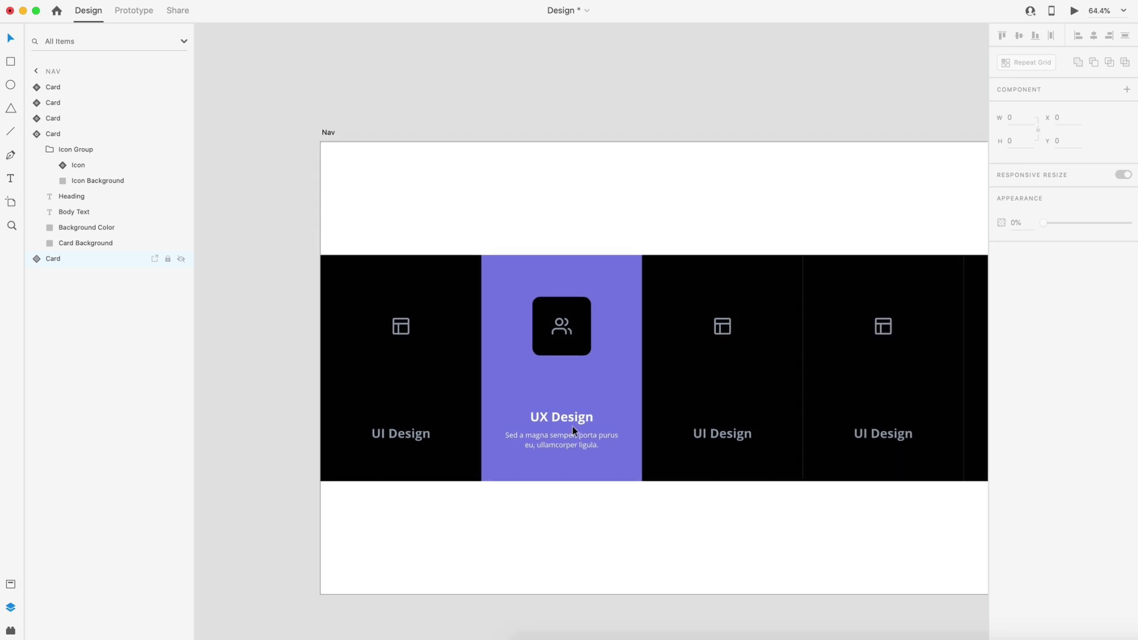
left_click(592, 400)
left_click(1038, 109)
left_click(797, 120)
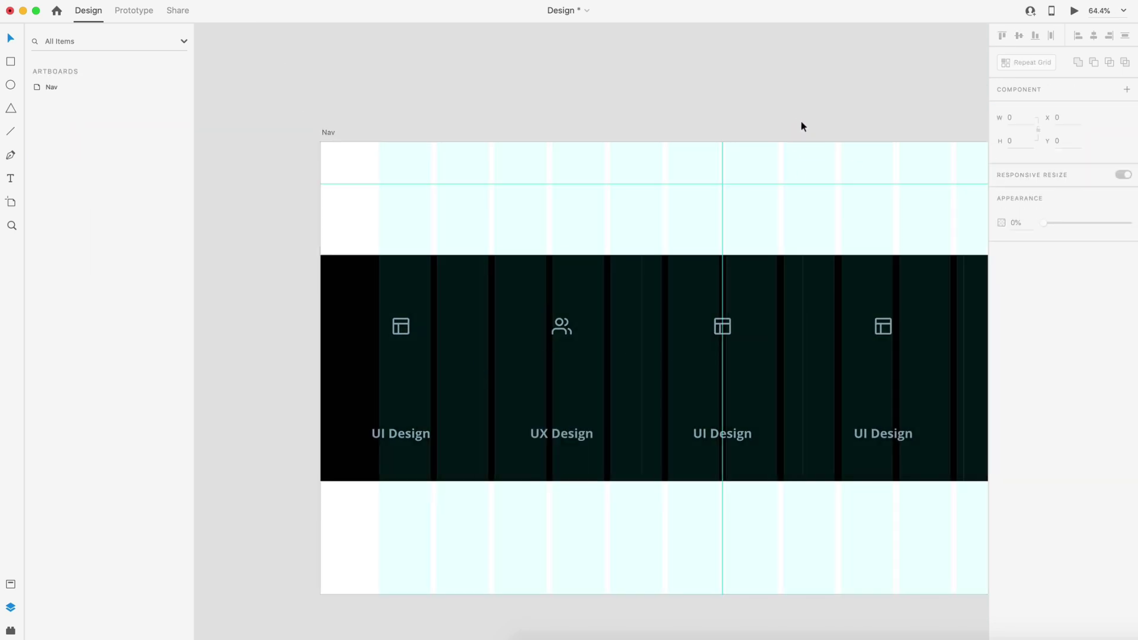
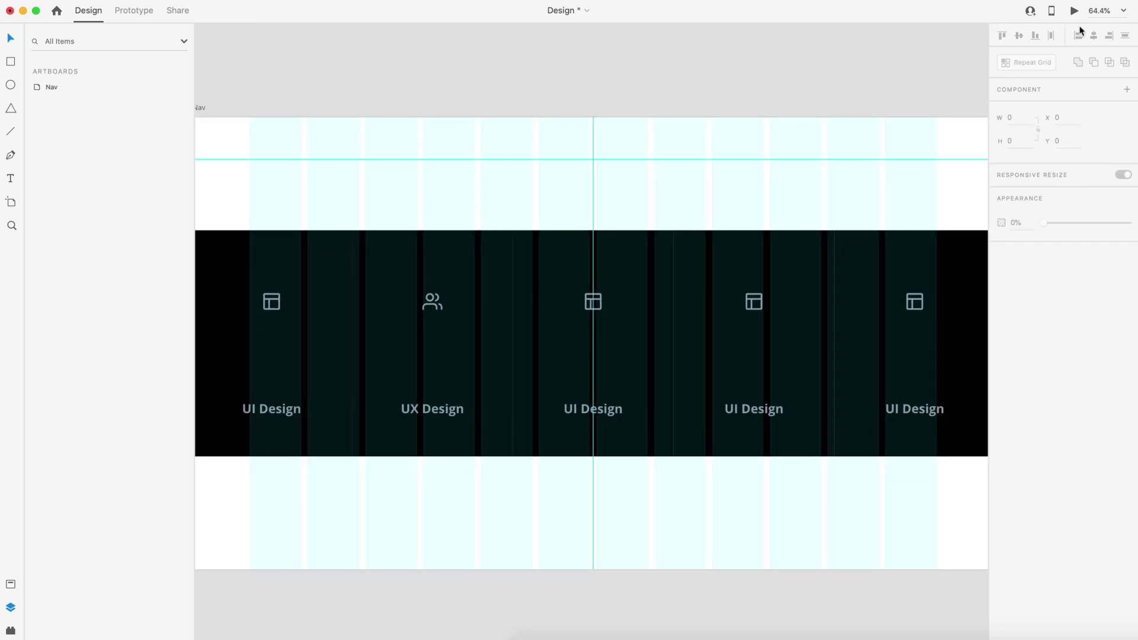
left_click(1073, 12)
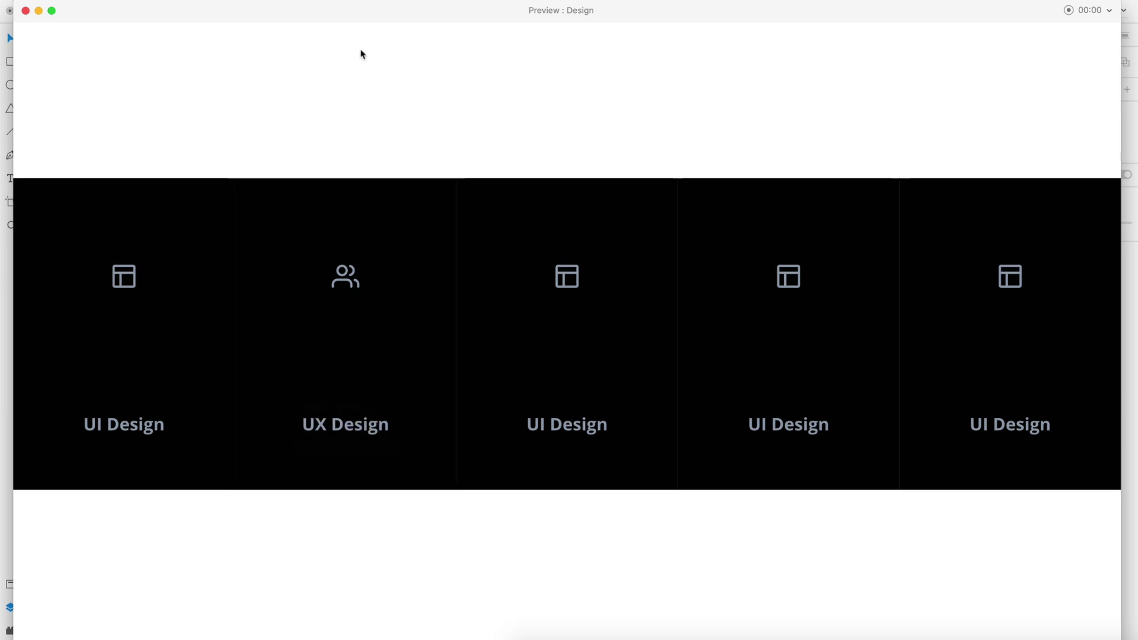
left_click(25, 11)
Fill the UX Design card's hover-state background with #ABD4EA and preview the prototype
left_click(449, 247)
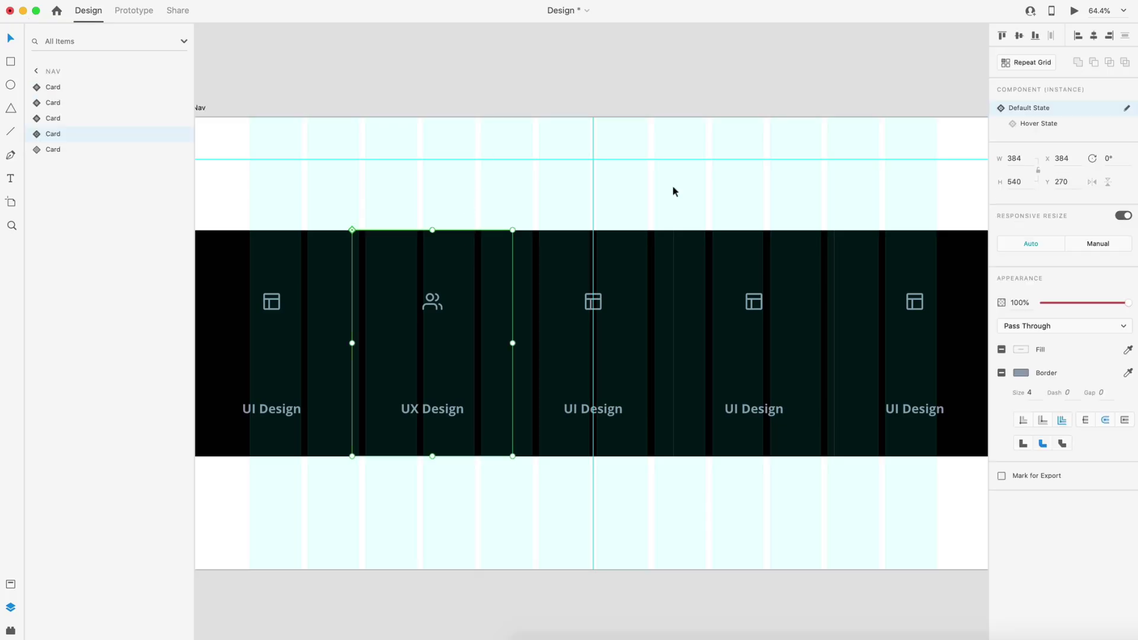
left_click(1038, 122)
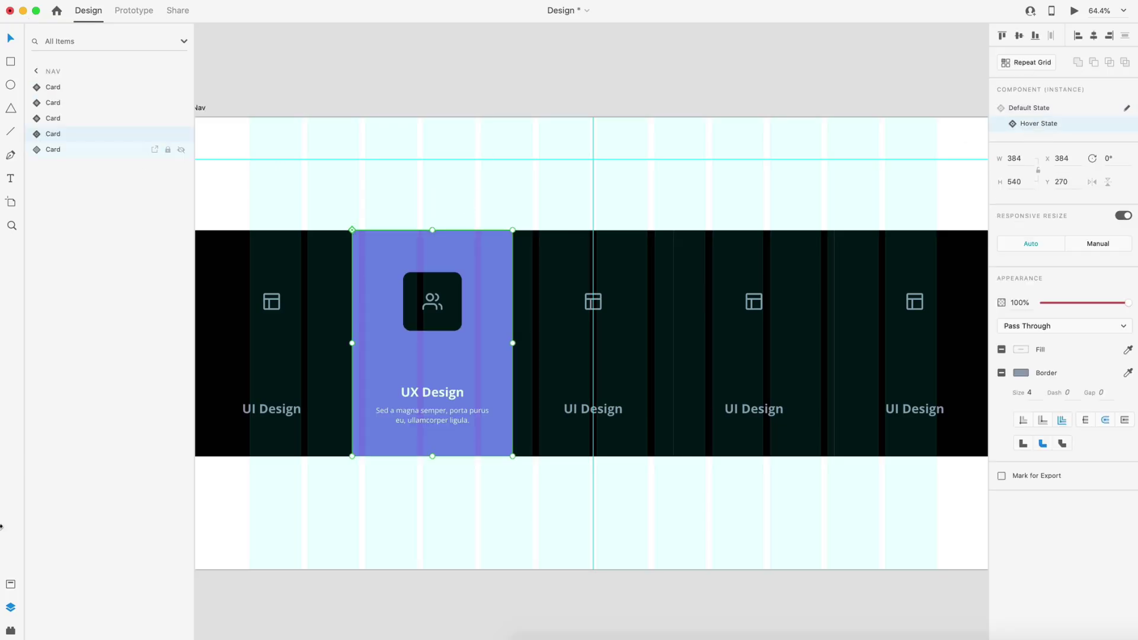
left_click(12, 585)
double_click(503, 264)
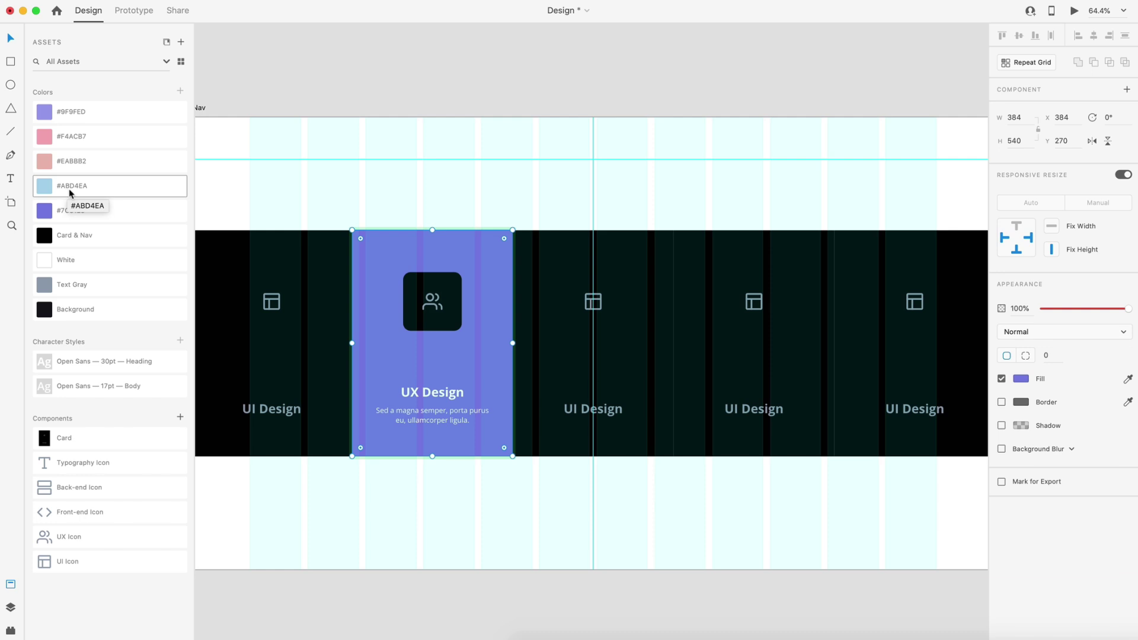
left_click(125, 194)
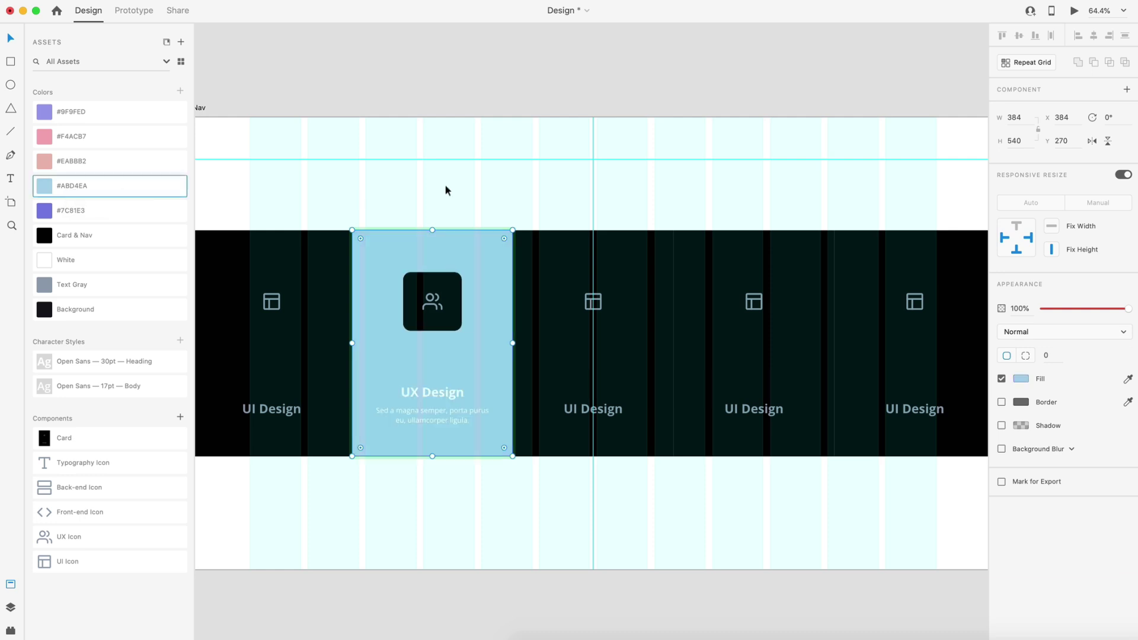
key("Escape")
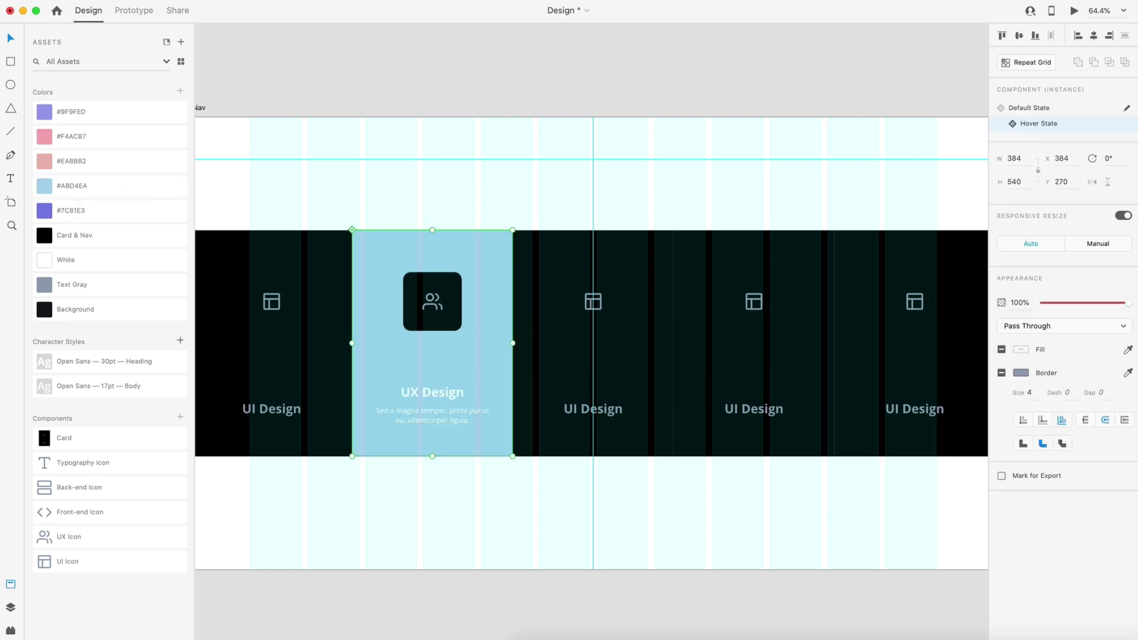
left_click(1073, 11)
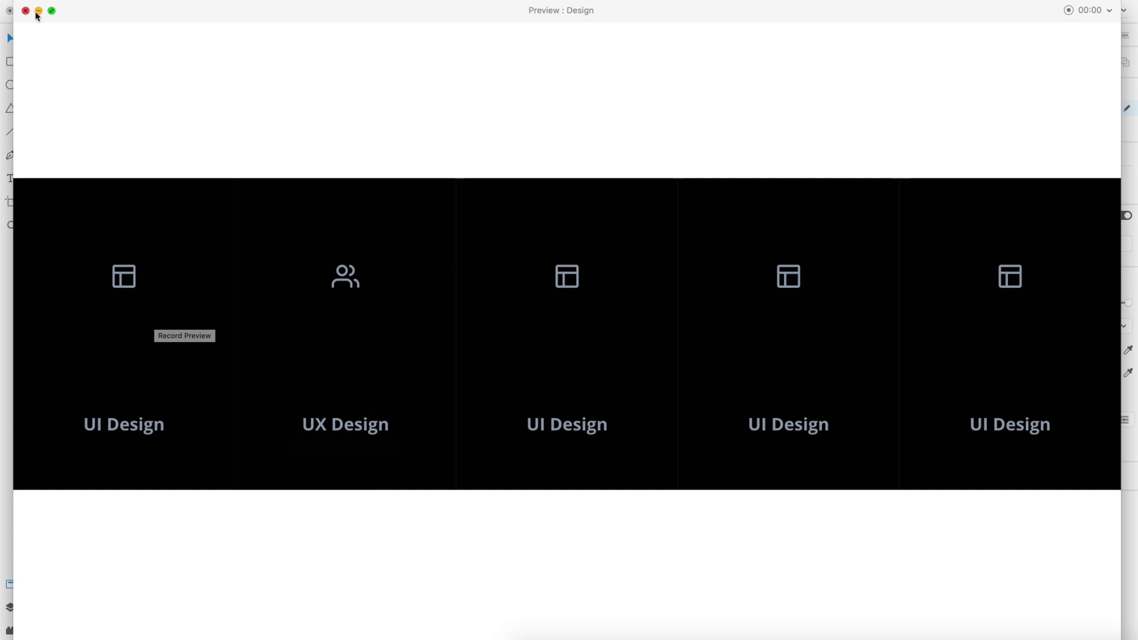
left_click(25, 11)
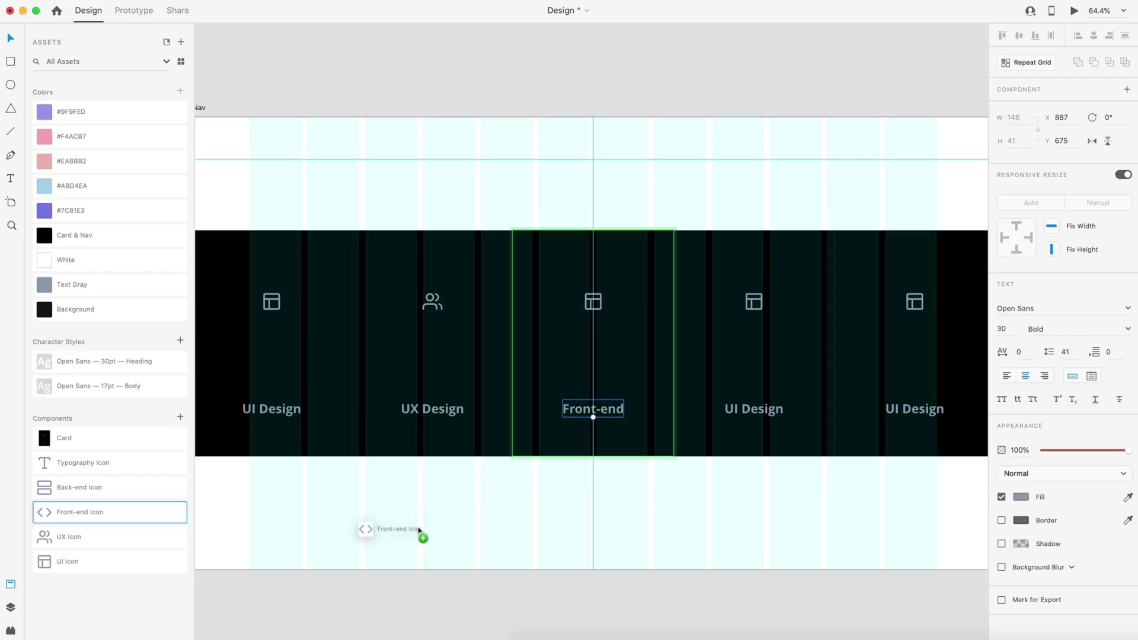
Customize the third card's default and hover states with the heading Front-end, the Front-end Icon and a salmon hover background
left_click_drag(422, 559, 516, 528)
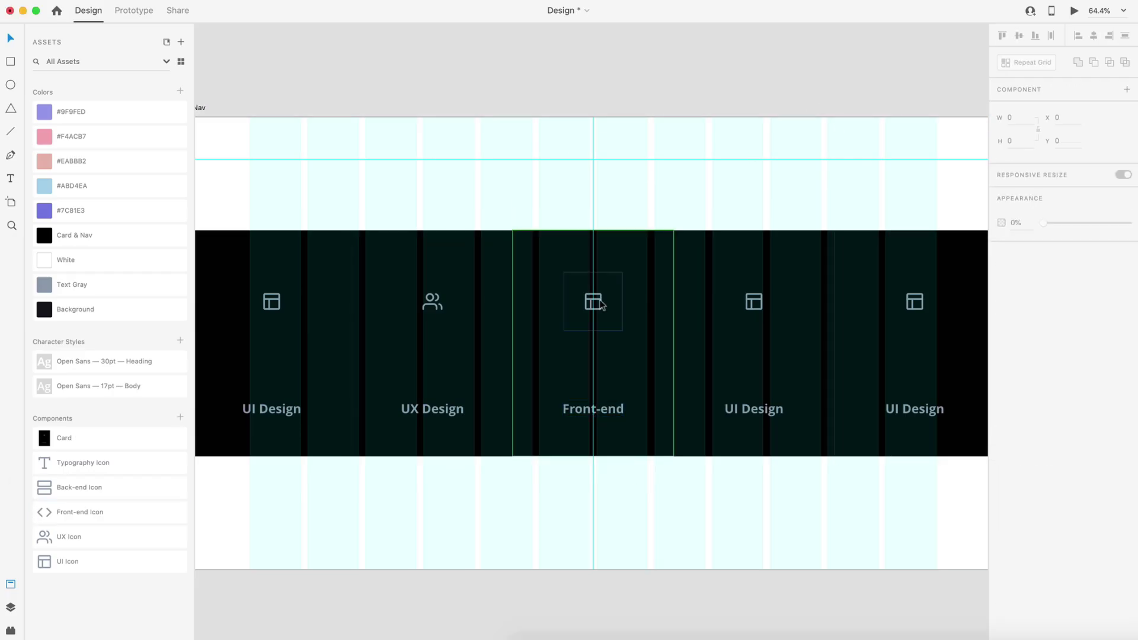
key("super+y")
left_click(85, 152)
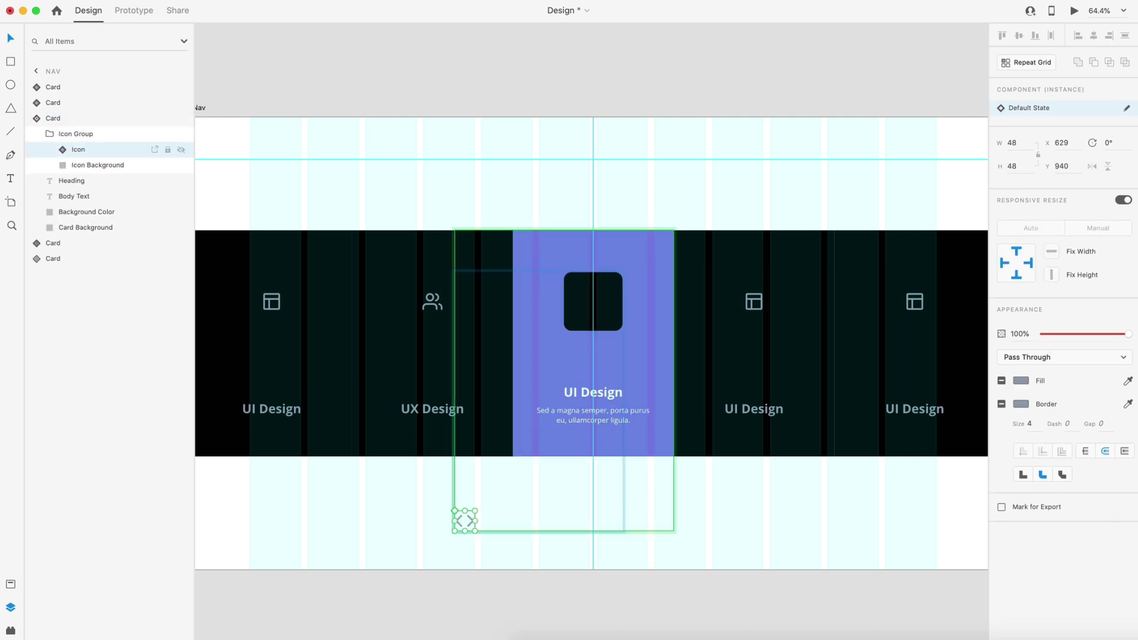
double_click(603, 391)
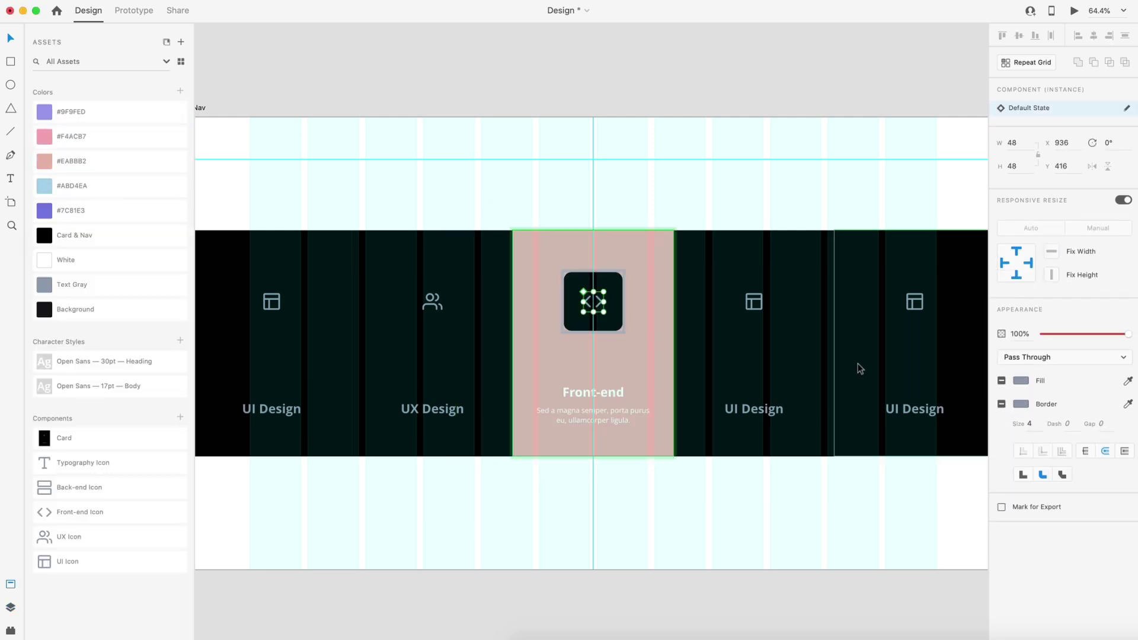
left_click(456, 250)
left_click(1038, 123)
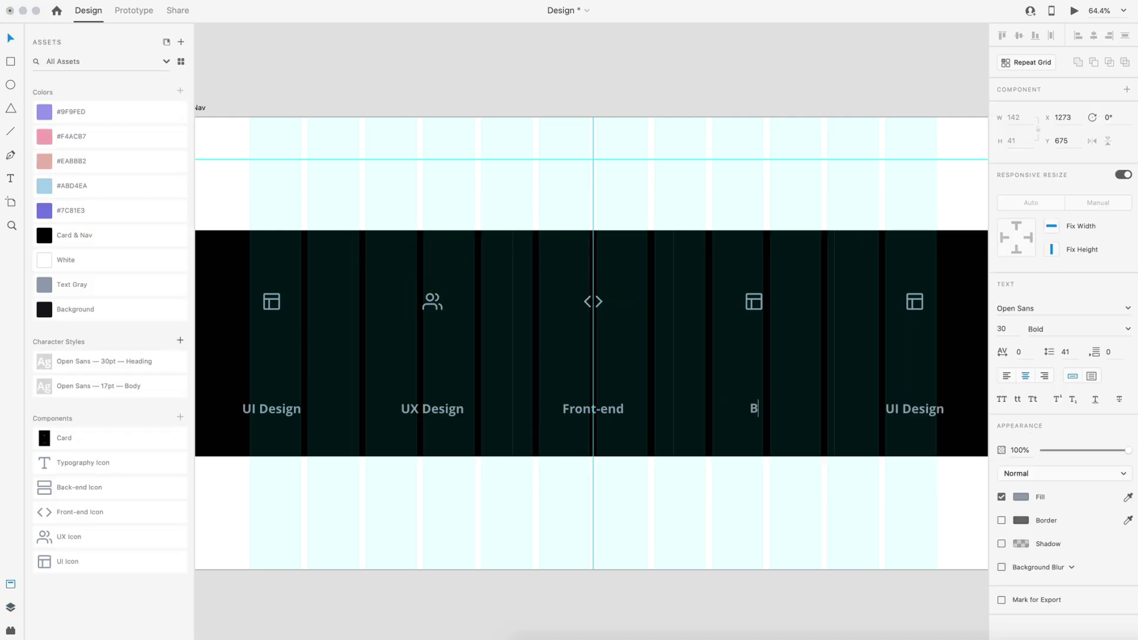
Give the fourth card the Back-end heading and icon, and the fifth card the Typography heading and icon
left_click_drag(79, 487, 771, 305)
key("super+y")
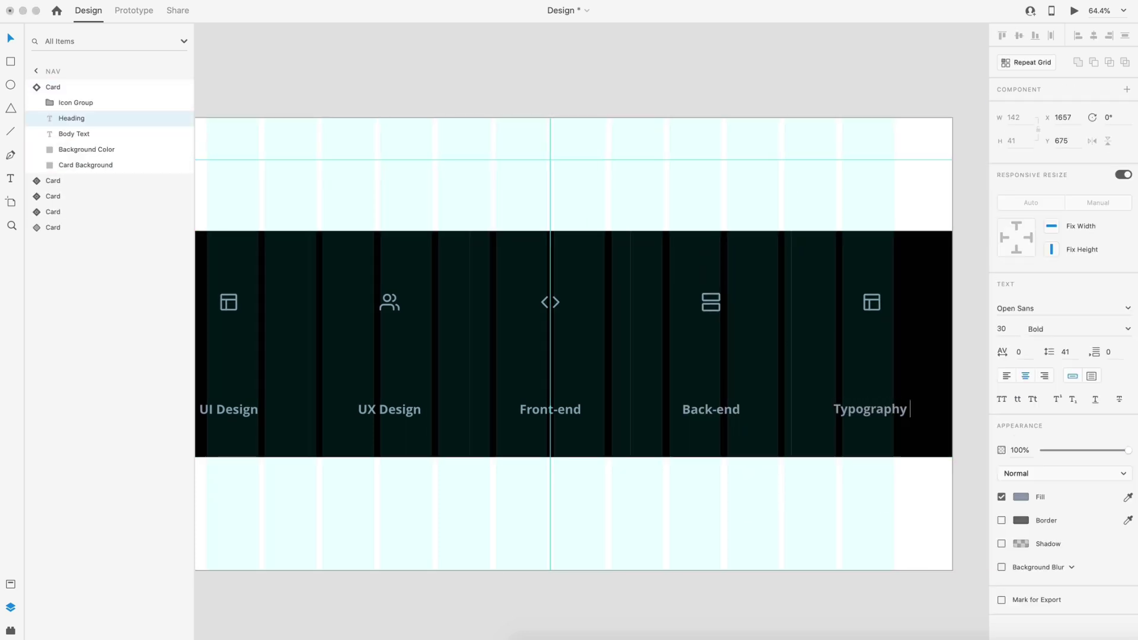
left_click_drag(45, 462, 702, 505)
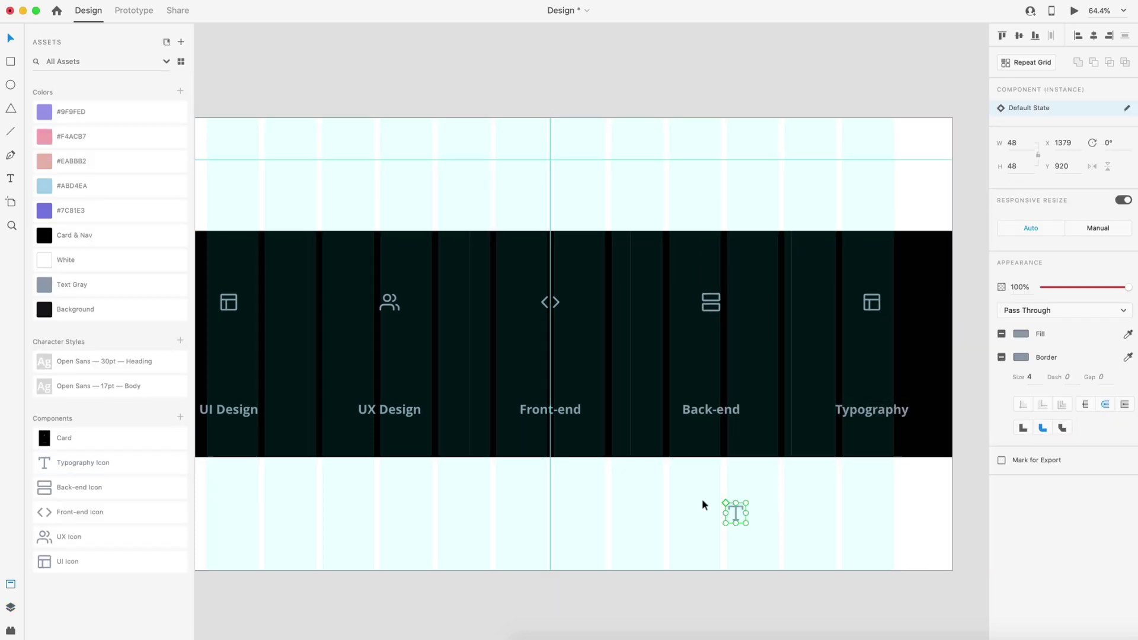
key("super+y")
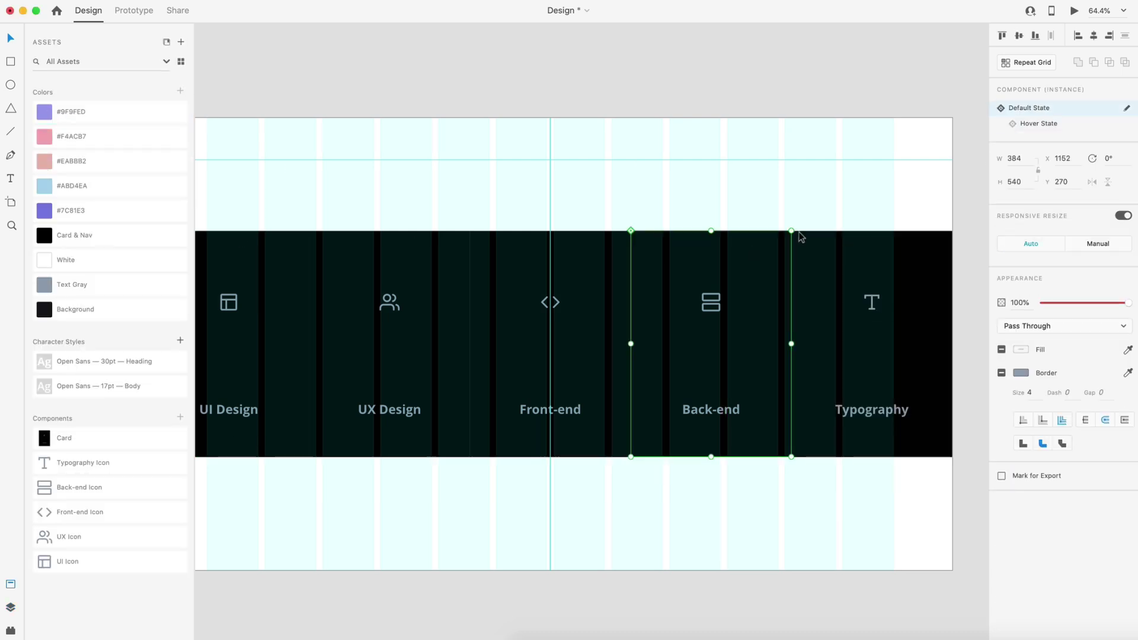
Preview the hover behaviour of the five customized cards and close the preview
left_click(783, 138)
left_click(1073, 11)
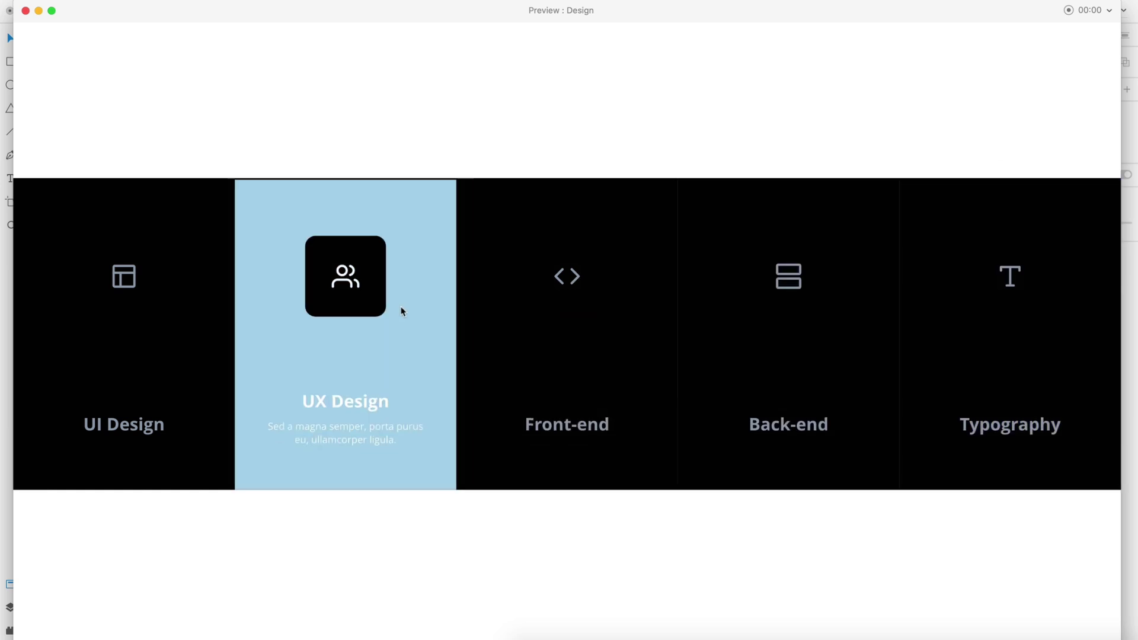
key("super+w")
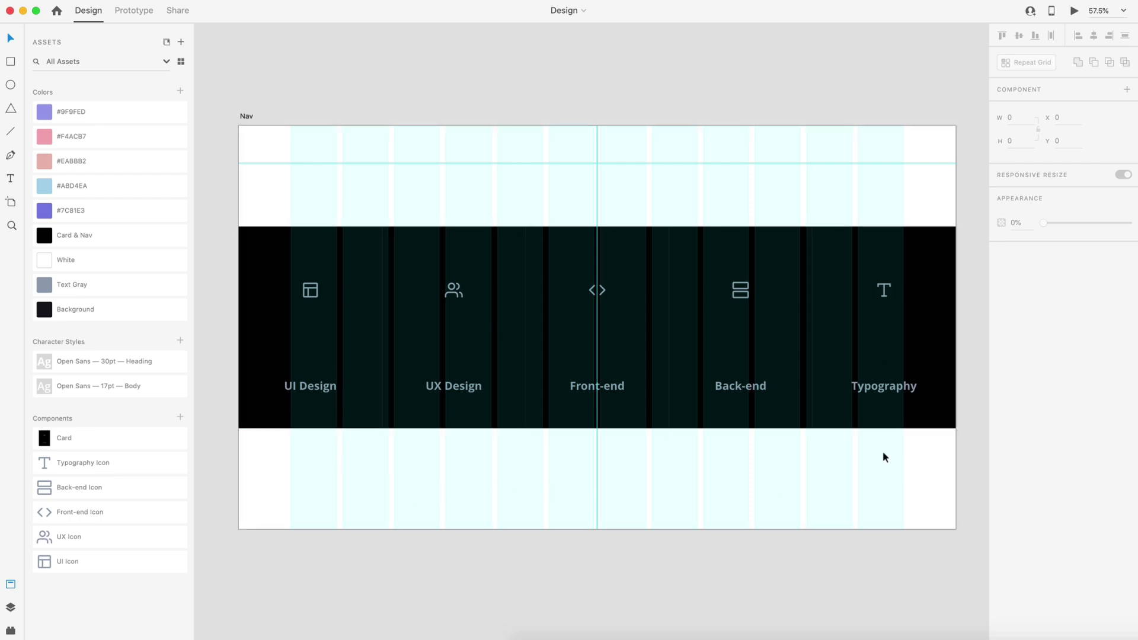
Draw a 1920 by 100 rectangle across the top of the Nav artboard, at X 0 and Y 0
left_click_drag(918, 470, 239, 427)
left_click(461, 465)
left_click_drag(240, 126, 955, 163)
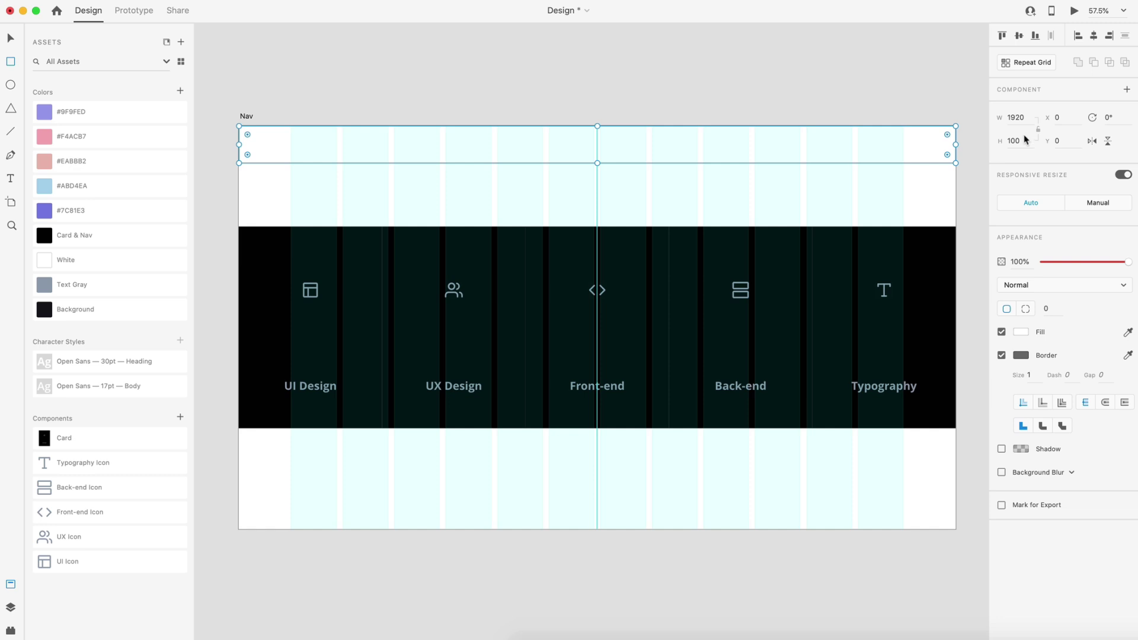
Remove the top bar's border and fill it with the Card & Nav color
left_click(1001, 355)
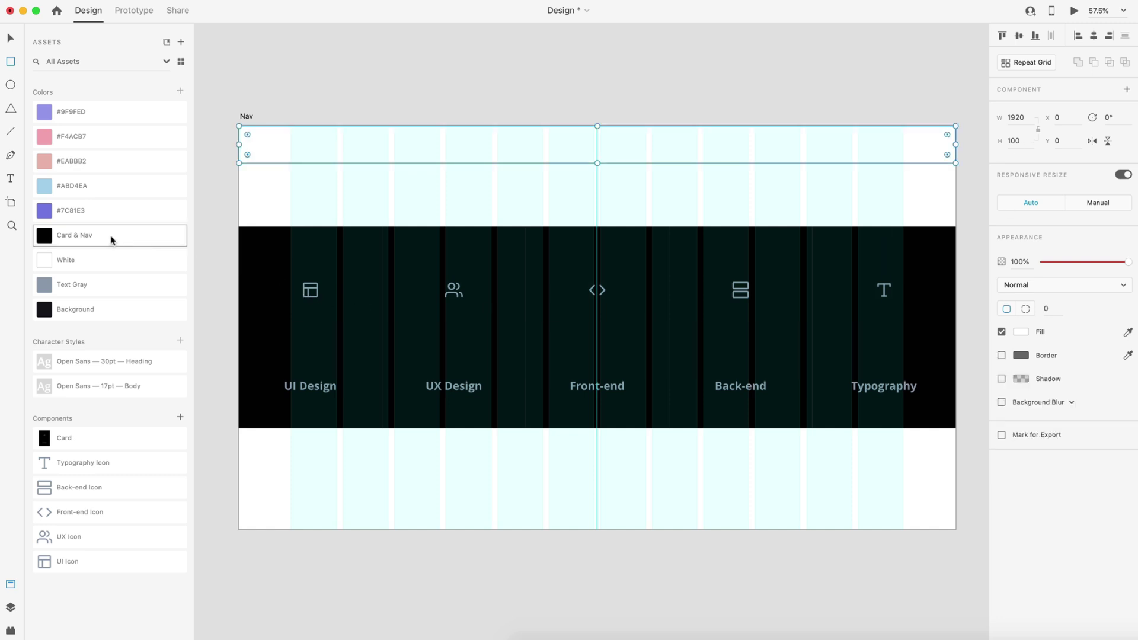
left_click(132, 242)
right_click(132, 242)
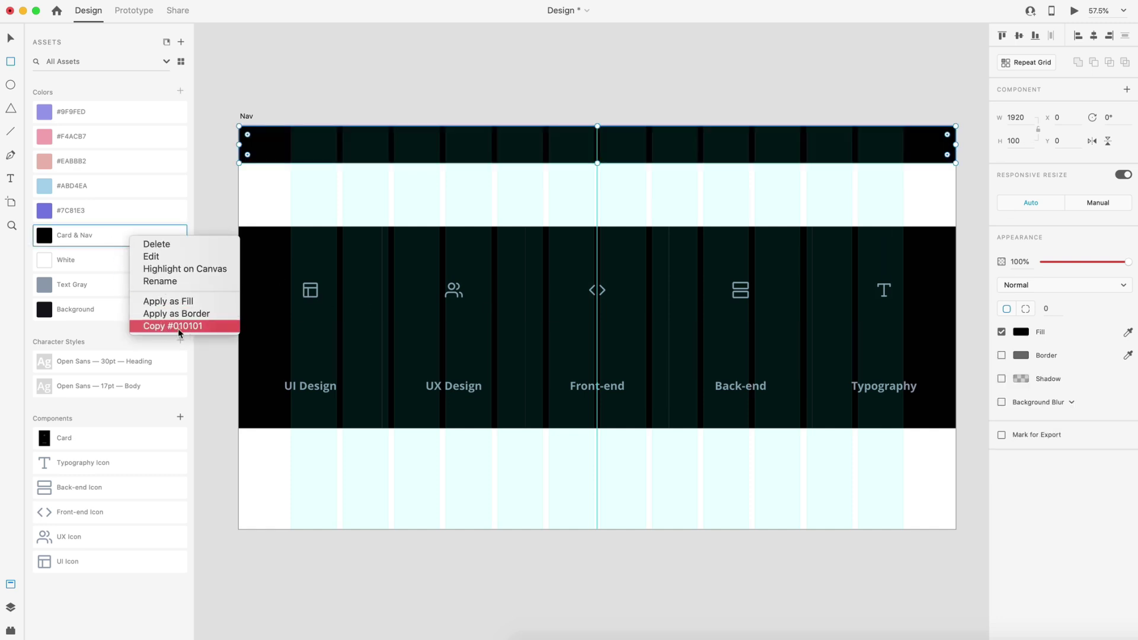
left_click(459, 196)
scroll(312, 145, "up", 5)
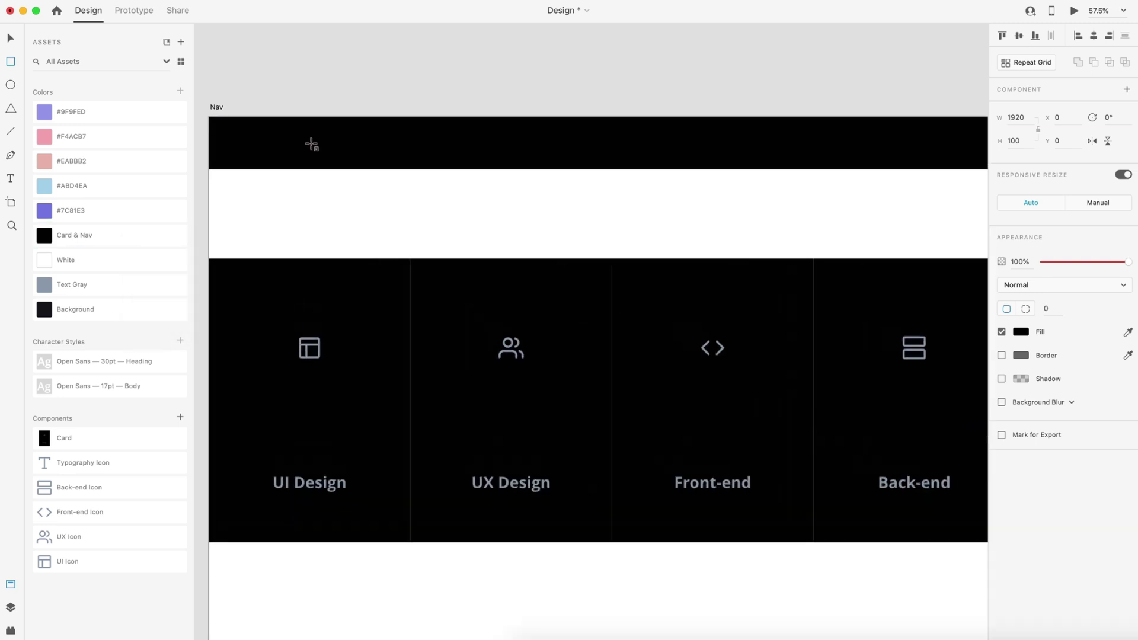
scroll(320, 148, "left", 2)
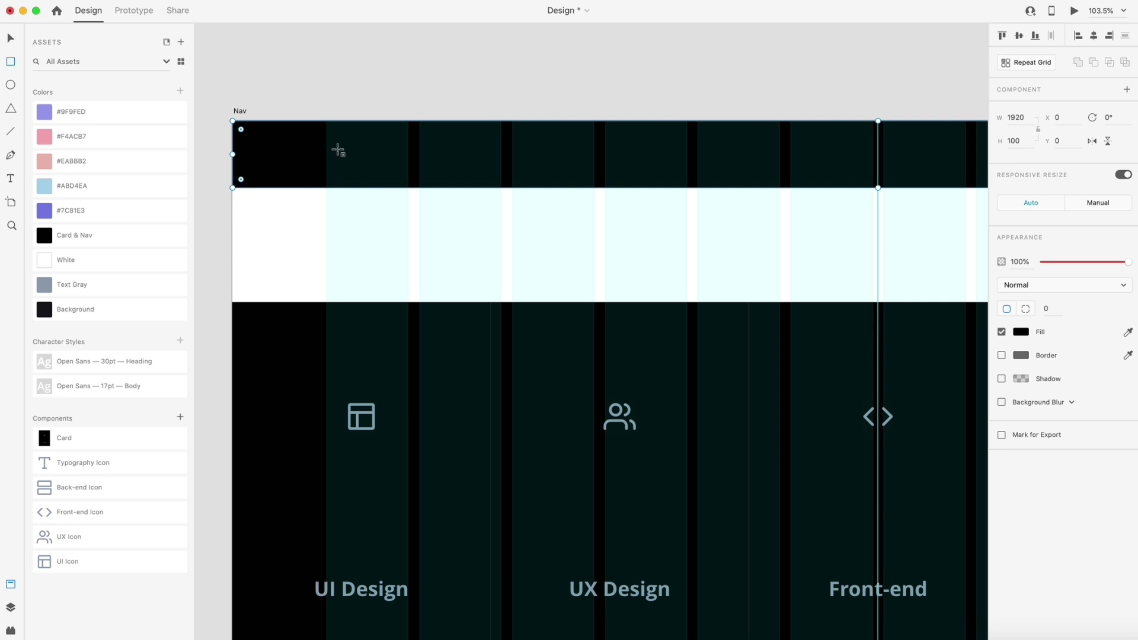
Add a left-aligned "Learn Design" title in 30 pt bold Open Sans to the black top bar
left_click(350, 152)
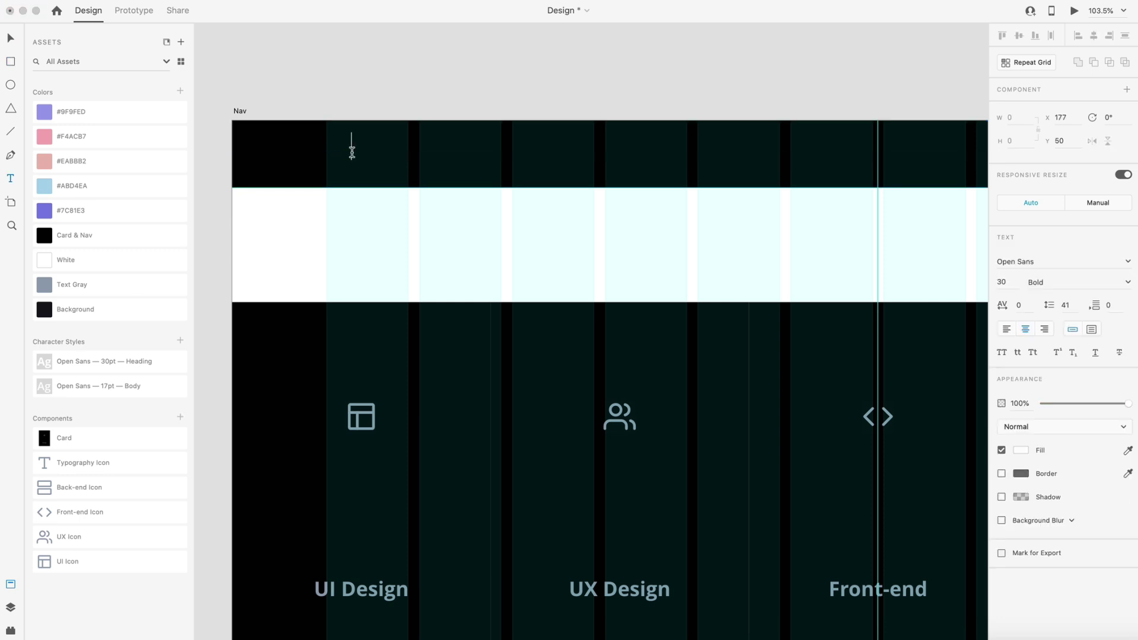
type("Learn Design")
key("Escape")
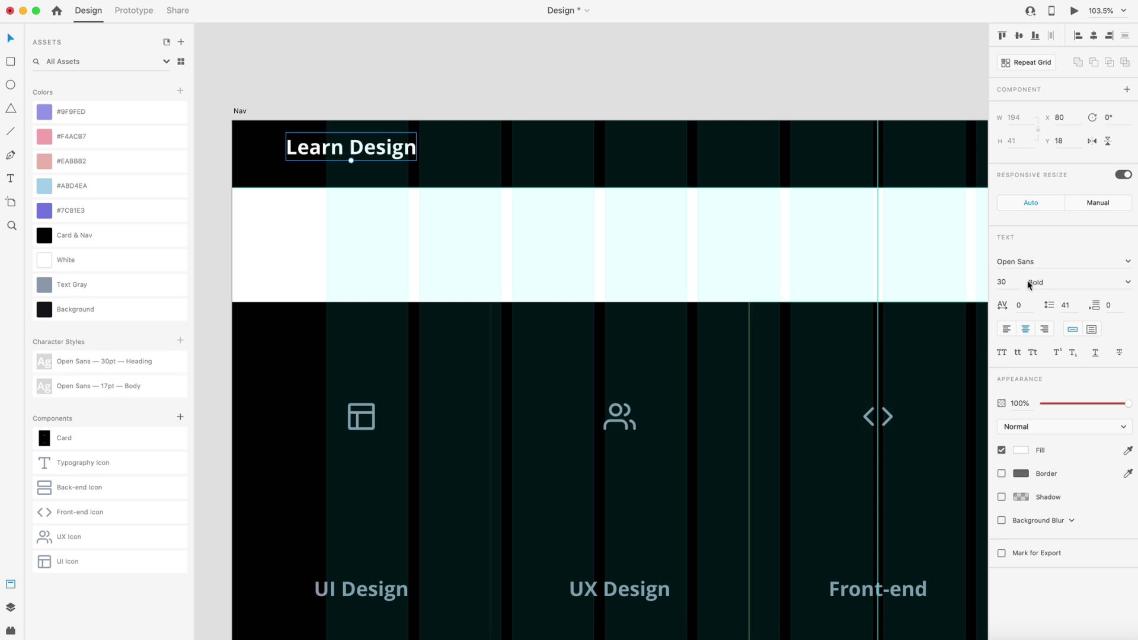
left_click(1010, 330)
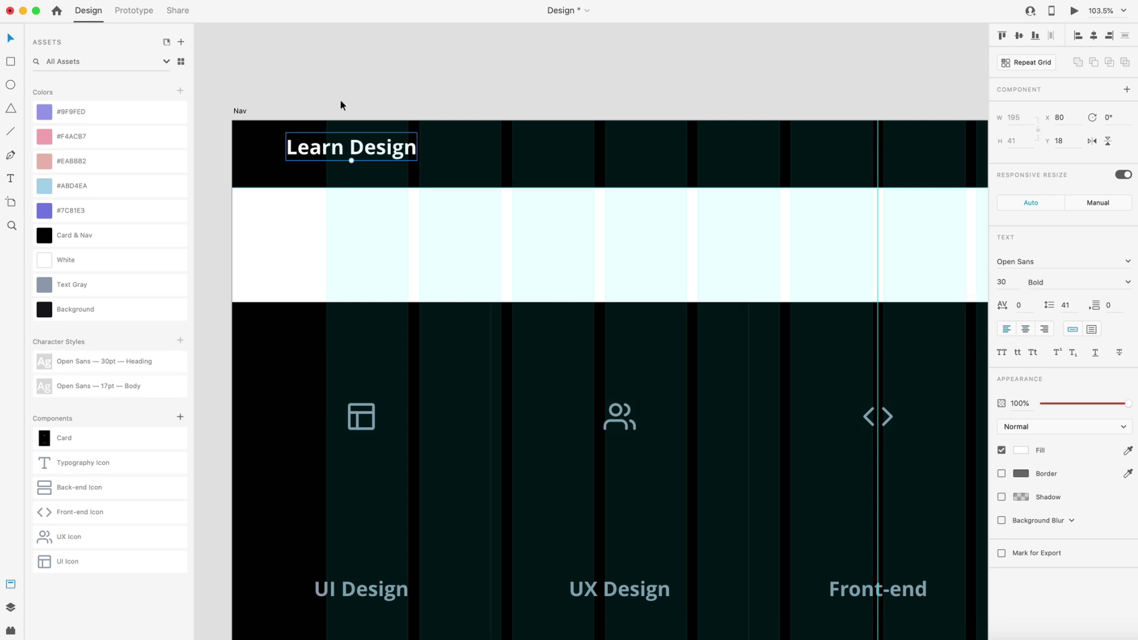
Move the Learn Design title to the layout grid's first column at X 140 and centre it vertically in the bar
left_click_drag(320, 155, 362, 156)
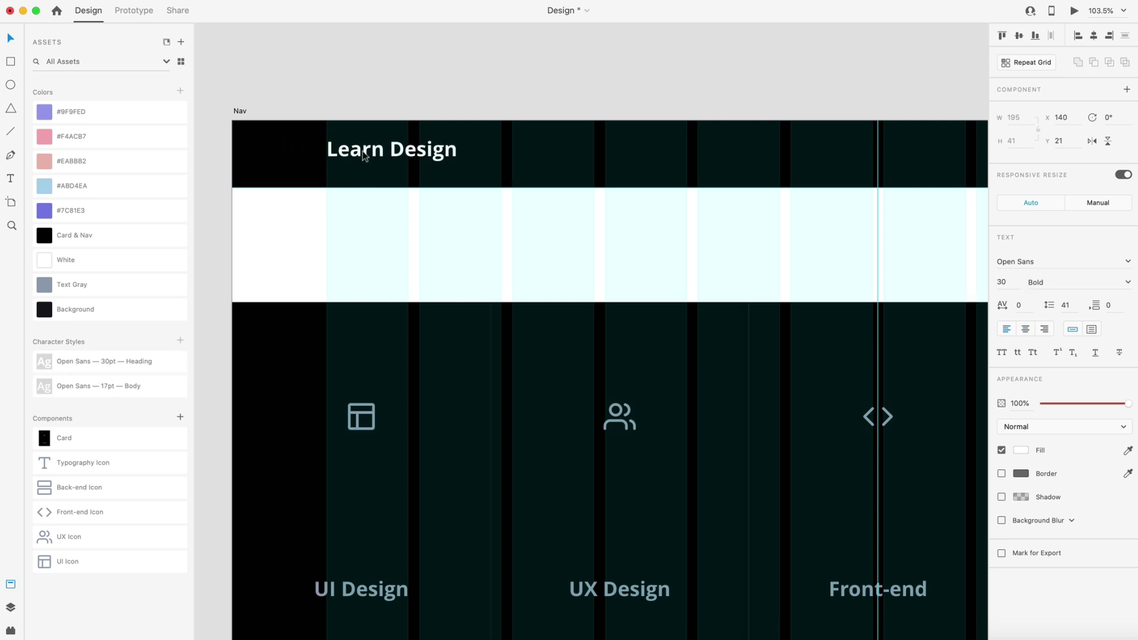
left_click(298, 158)
left_click(1019, 36)
left_click(665, 84)
left_click(309, 170)
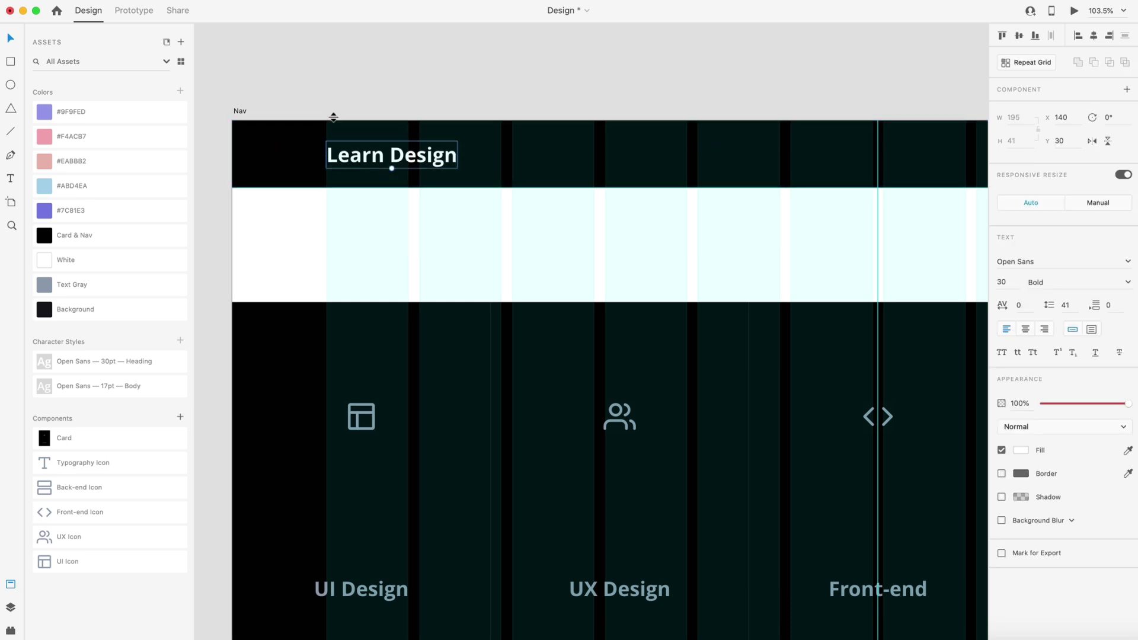
left_click(424, 80)
Add an "FAQs" text to the right part of the top bar
scroll(425, 77, "down", 3)
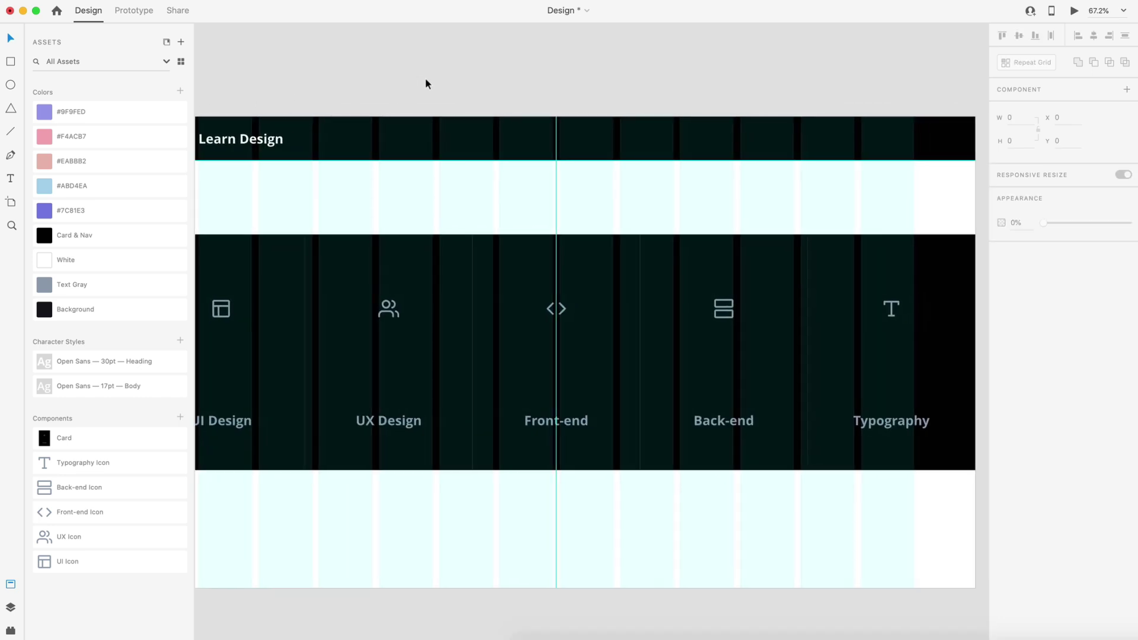
scroll(858, 170, "right", 3)
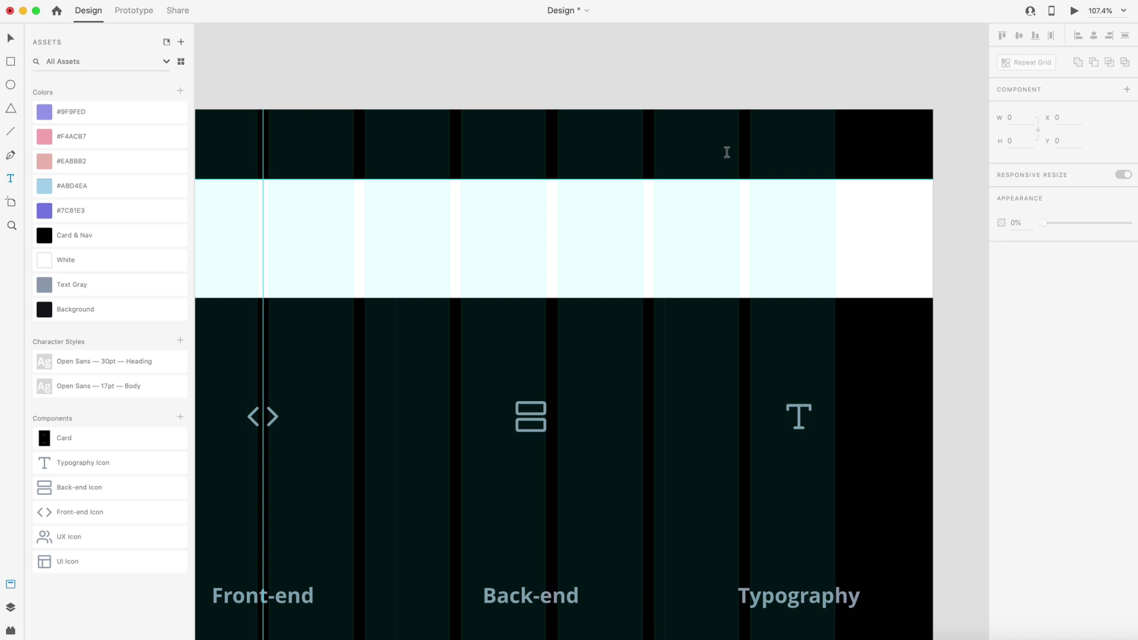
left_click(730, 149)
type("FA")
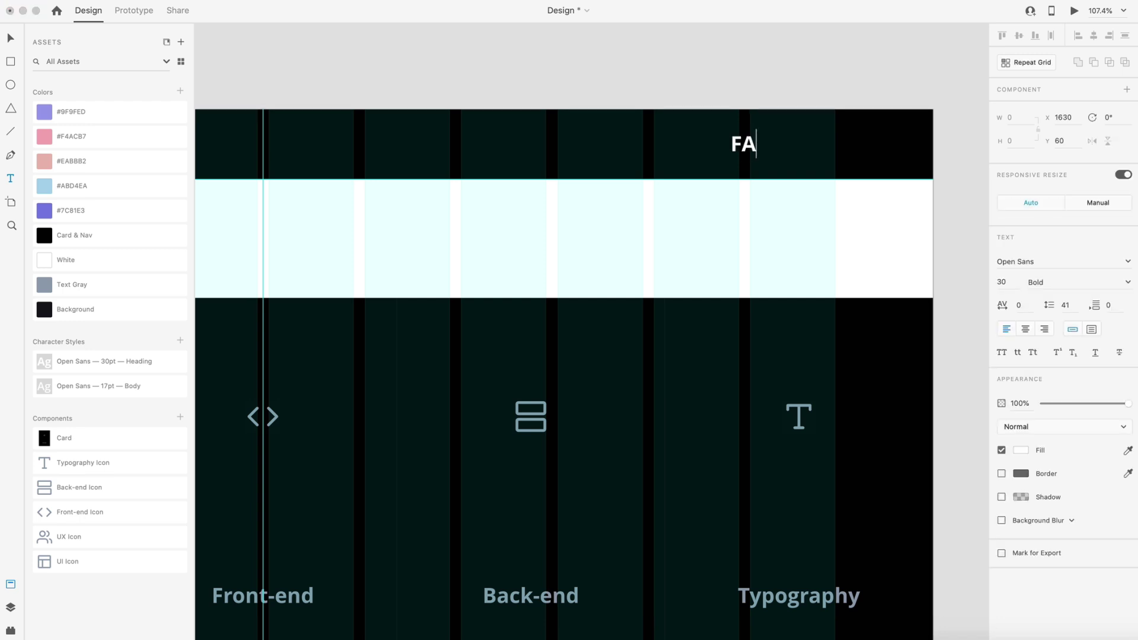
type("Qs")
key("Escape")
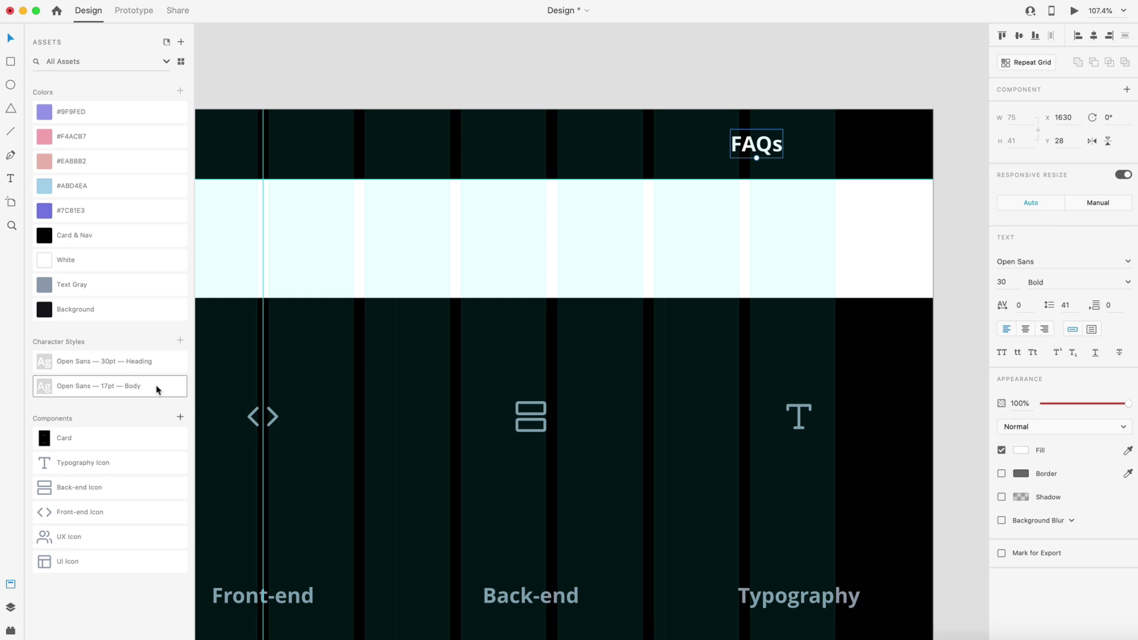
Style the FAQs text with Open Sans 17pt Body and Text Gray, and align it to the end of the last grid column
left_click(135, 386)
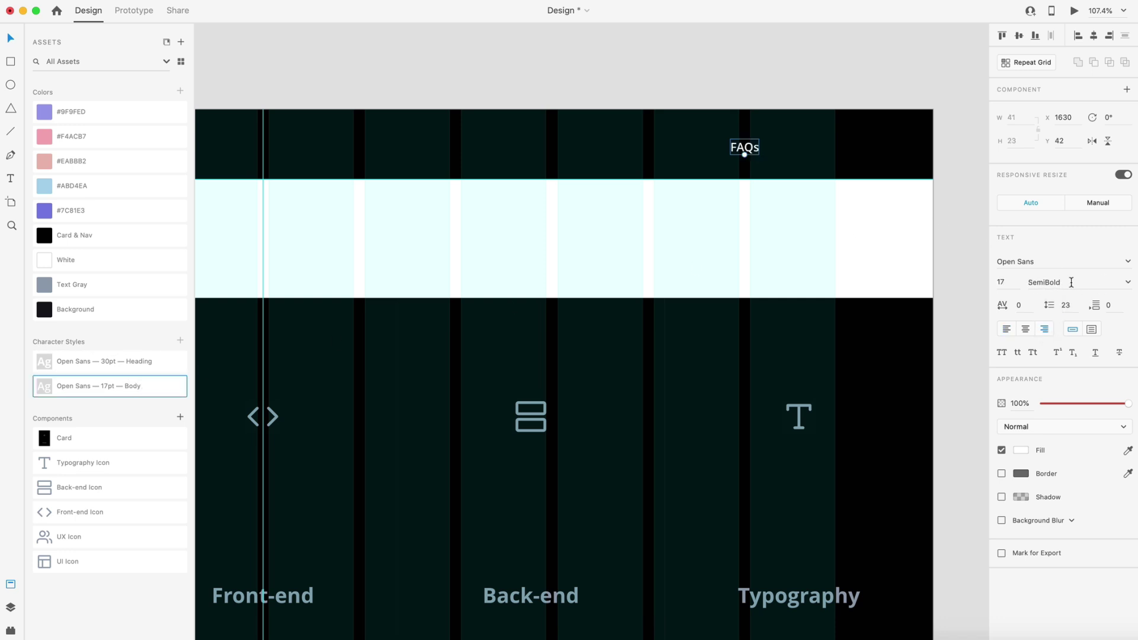
left_click_drag(751, 153, 830, 150)
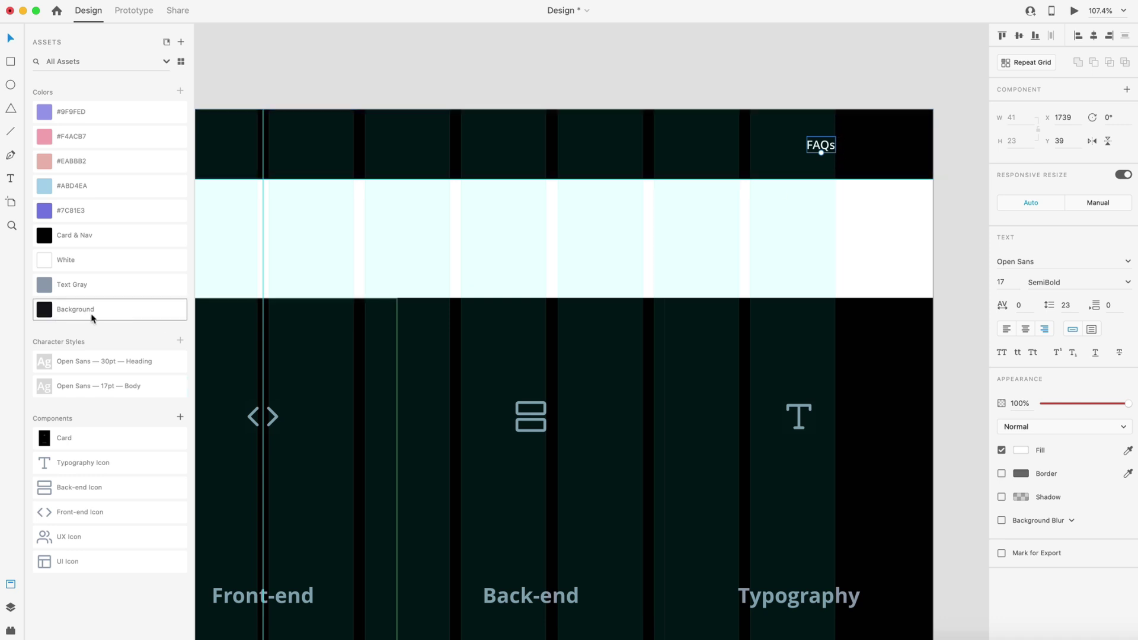
left_click(119, 286)
Duplicate the FAQs link to its left, placing the copy at X 1638, Y 39
left_click_drag(820, 148, 758, 150)
key("Left")
key("Left")
key("Left")
key("Left")
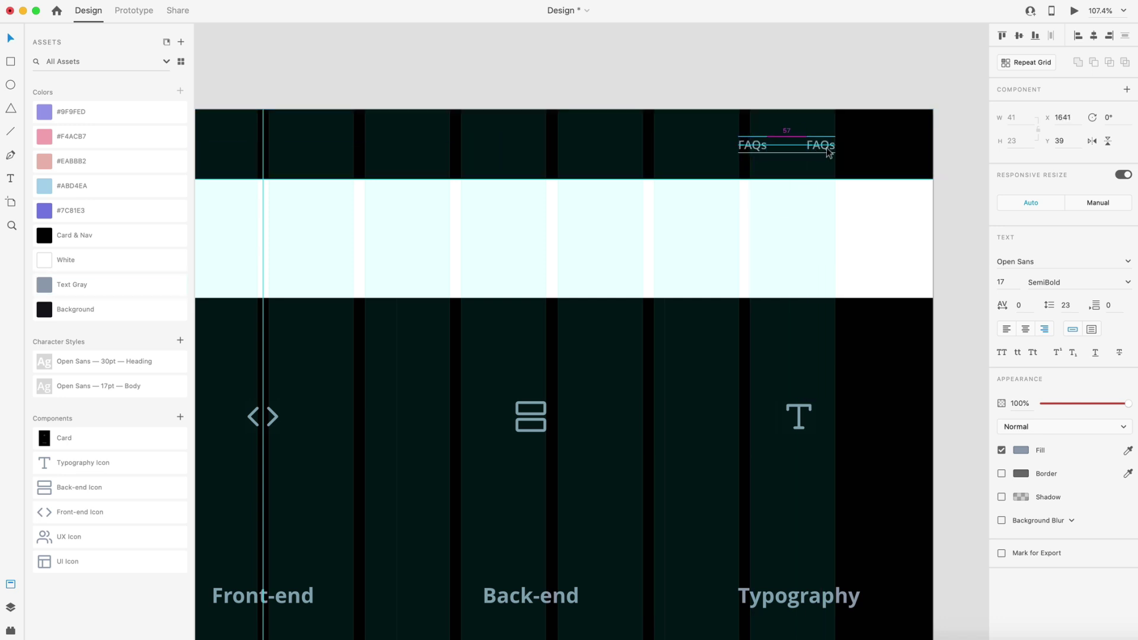
Change the copied link's text to Blog and add Resources and Courses links to its left
double_click(750, 145)
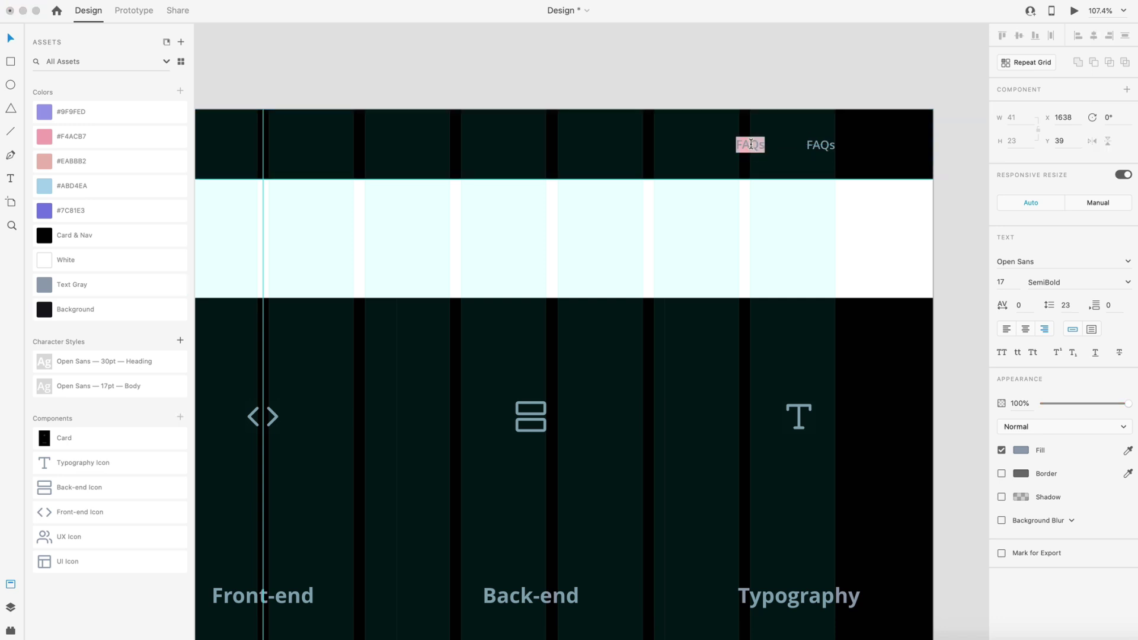
type("Blog")
key("BackSpace")
key("BackSpace")
key("BackSpace")
type("L")
type("og")
type("Resources")
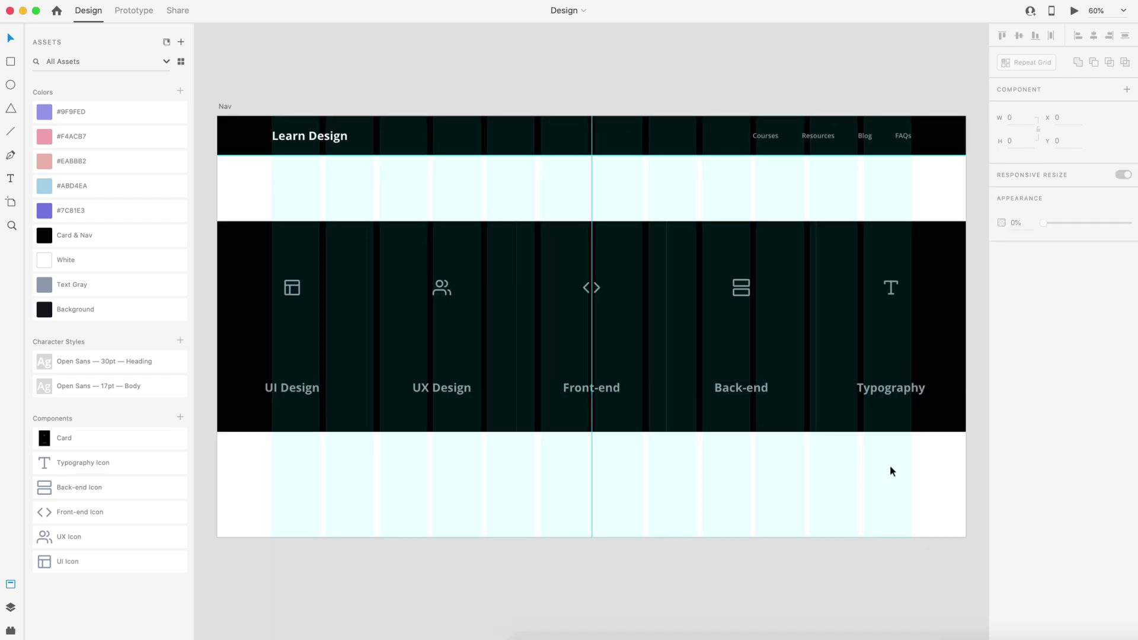
Move all five cards up directly beneath the top bar, to Y 100
left_click_drag(933, 473, 315, 290)
left_click_drag(345, 350, 345, 288)
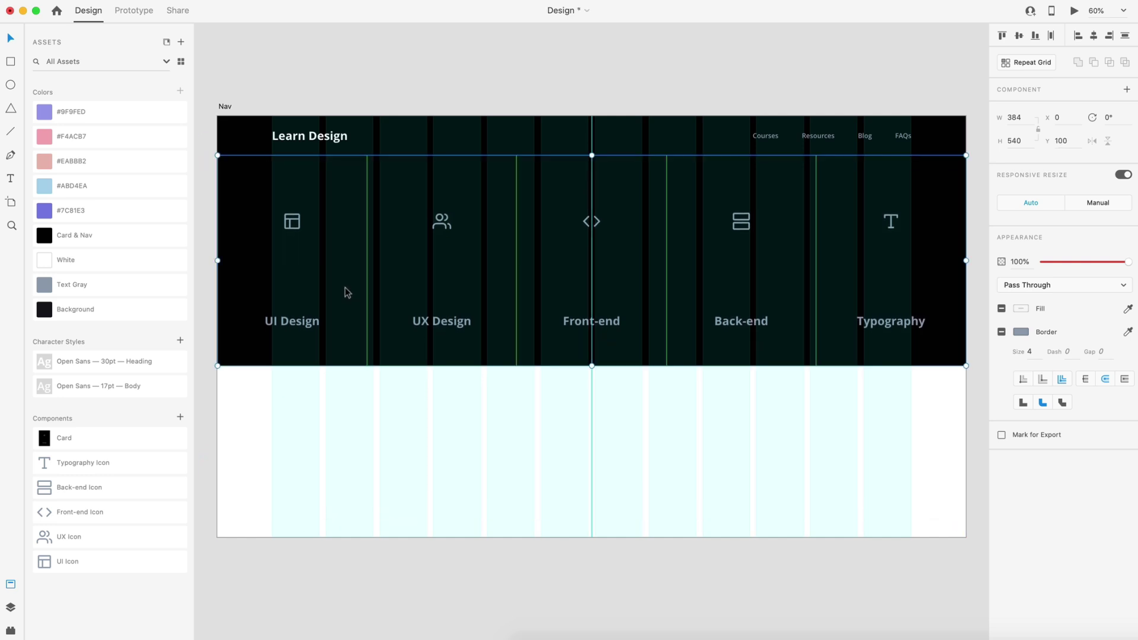
Rename the bar's rectangle layer Nav Background and place the Learn Design layer above the Courses layer
left_click(770, 136)
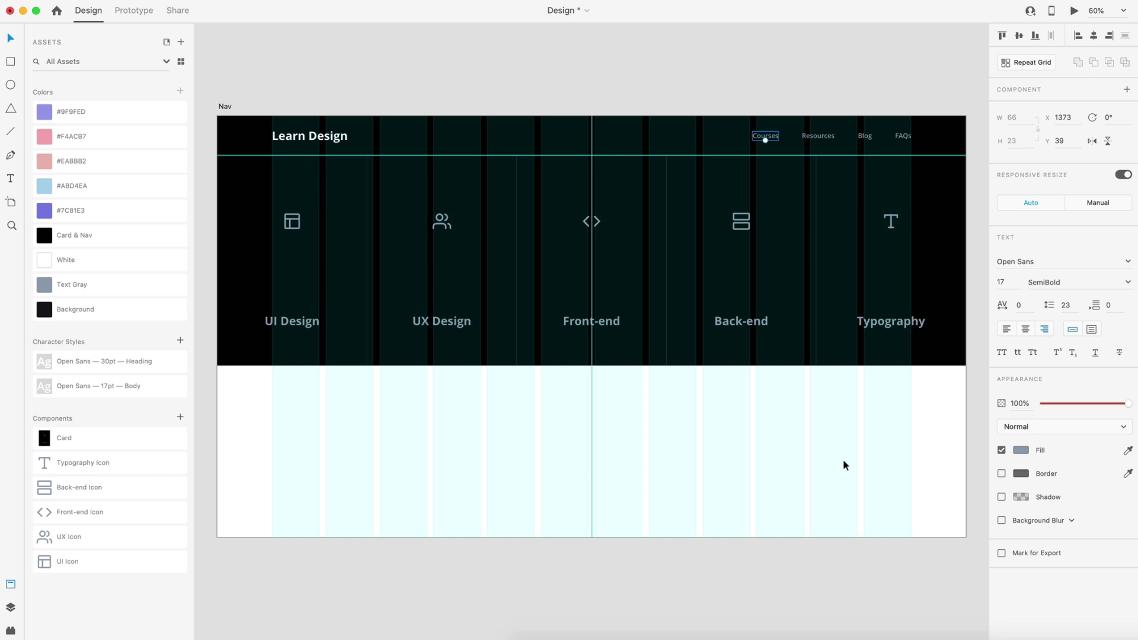
left_click(58, 166)
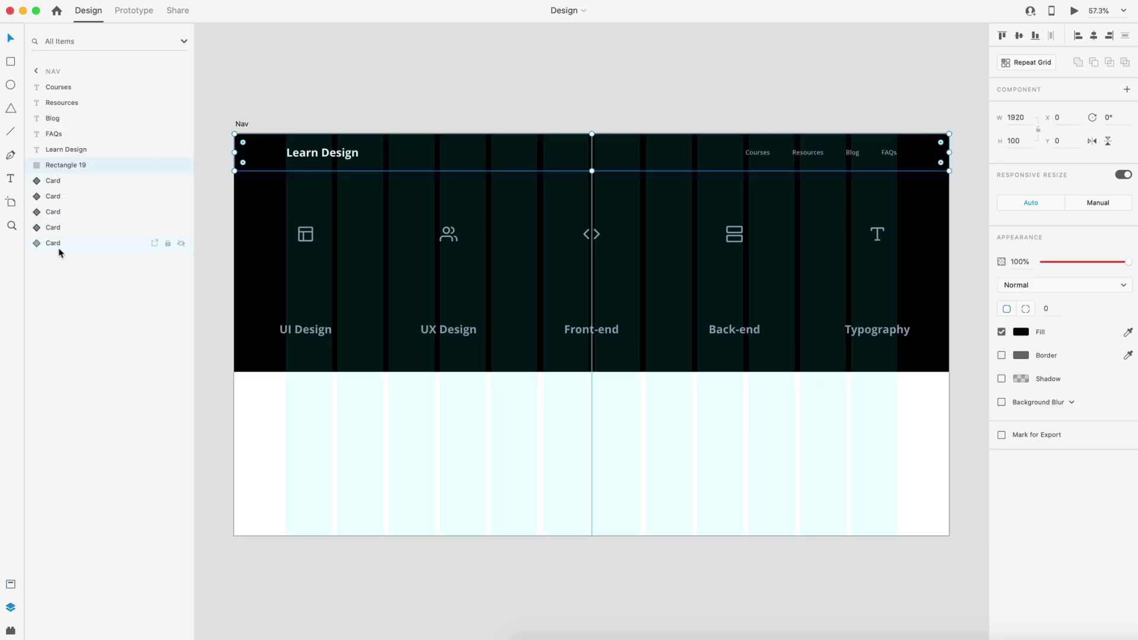
double_click(56, 165)
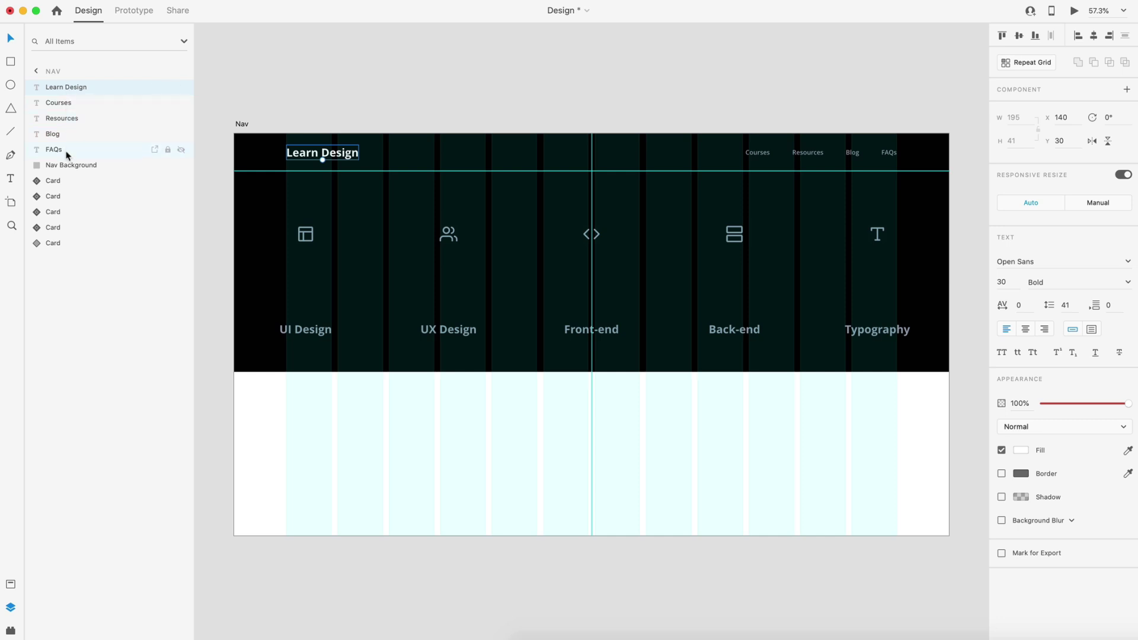
left_click(321, 69)
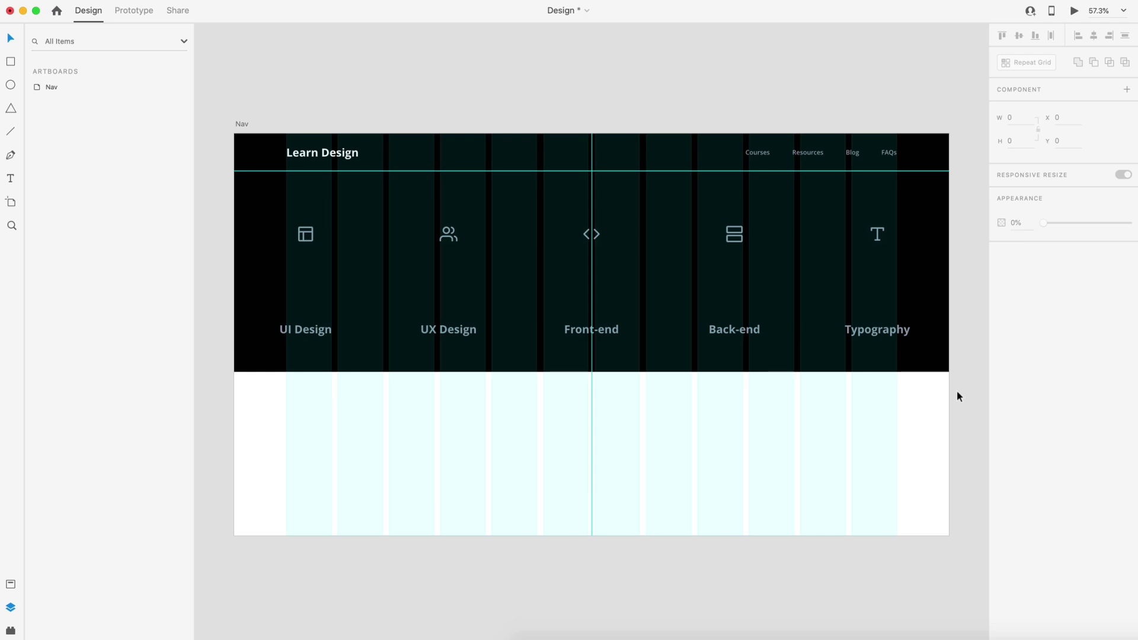
Group the top bar contents and all five cards, and name the group Nav Full
left_click_drag(959, 389, 233, 97)
key("super+g")
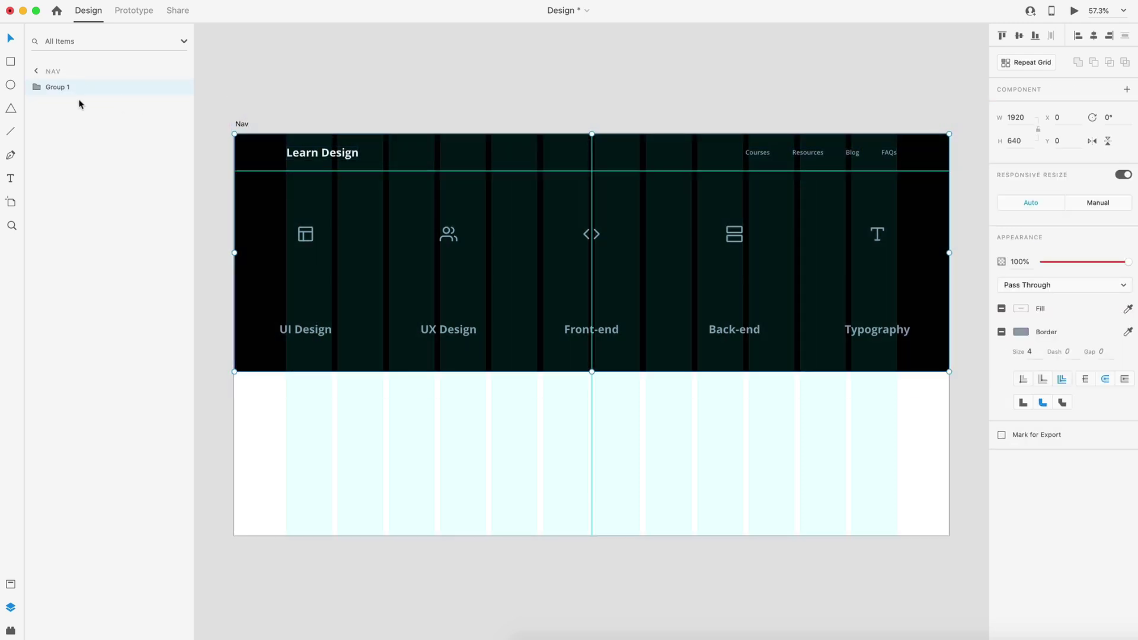
double_click(61, 87)
type("Nav Full")
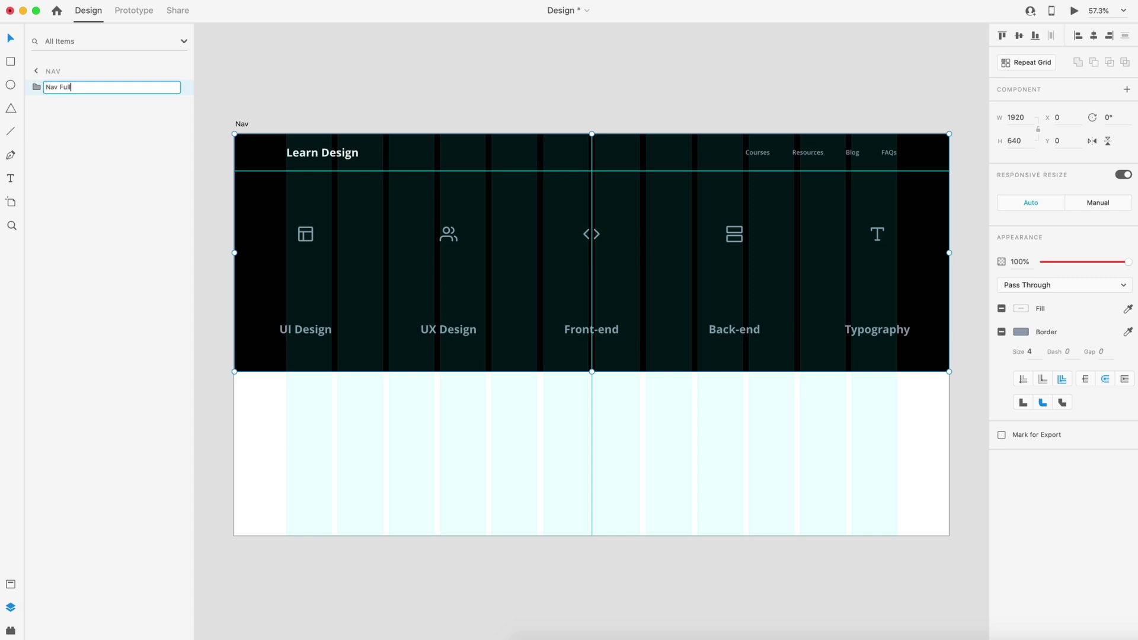
key("Return")
Turn the Nav Full group into a component and add a new state named Courses
left_click(10, 584)
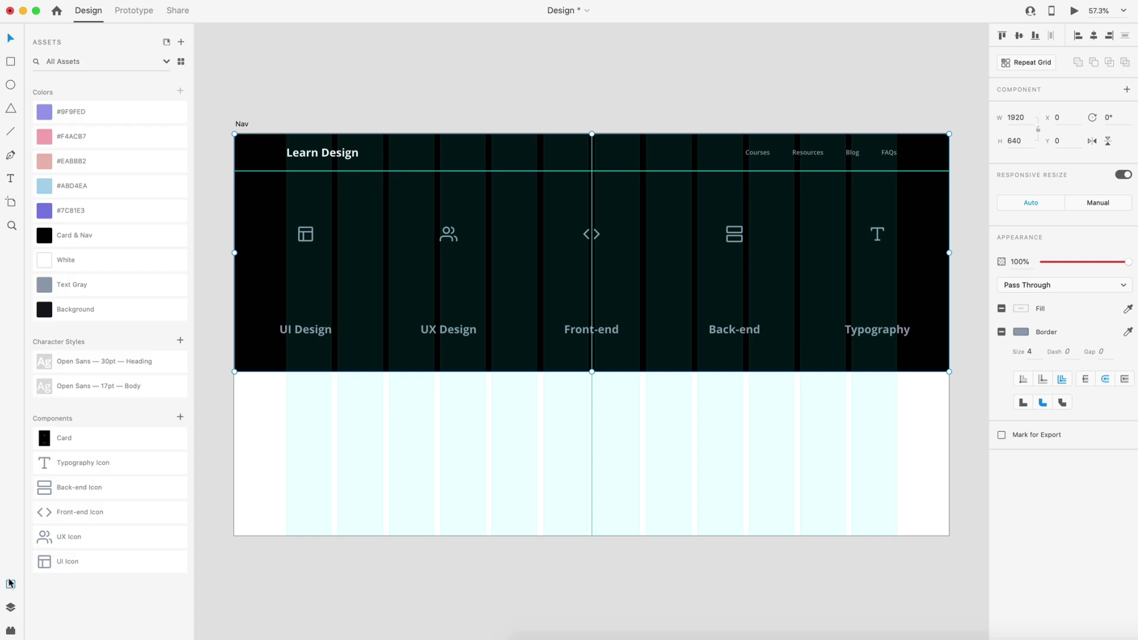
left_click(1126, 90)
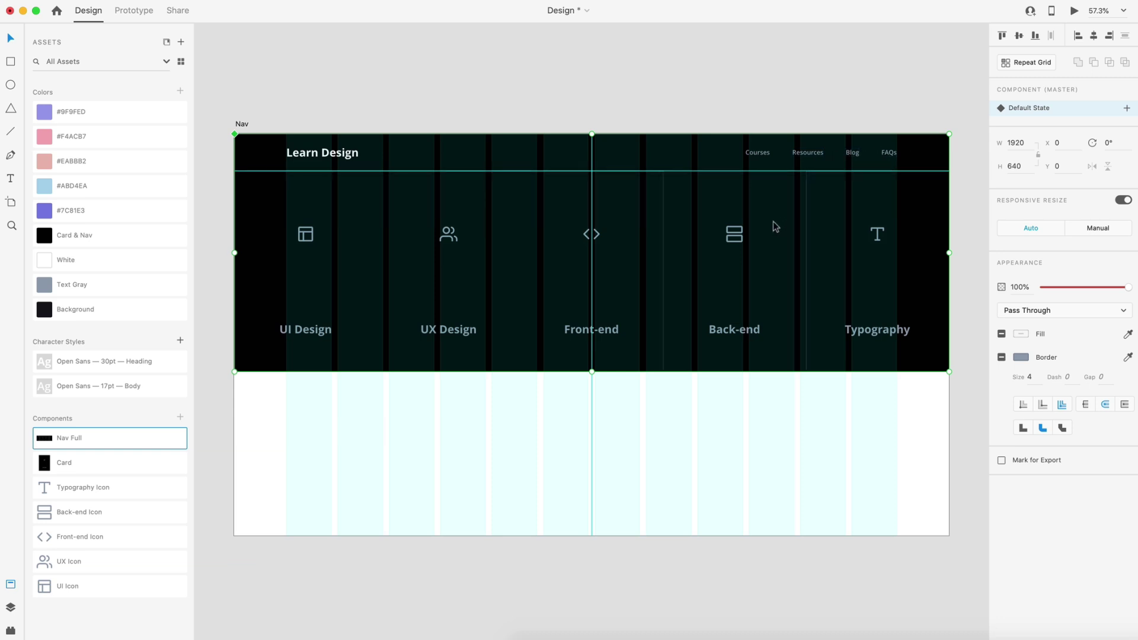
left_click(1126, 109)
left_click(1015, 115)
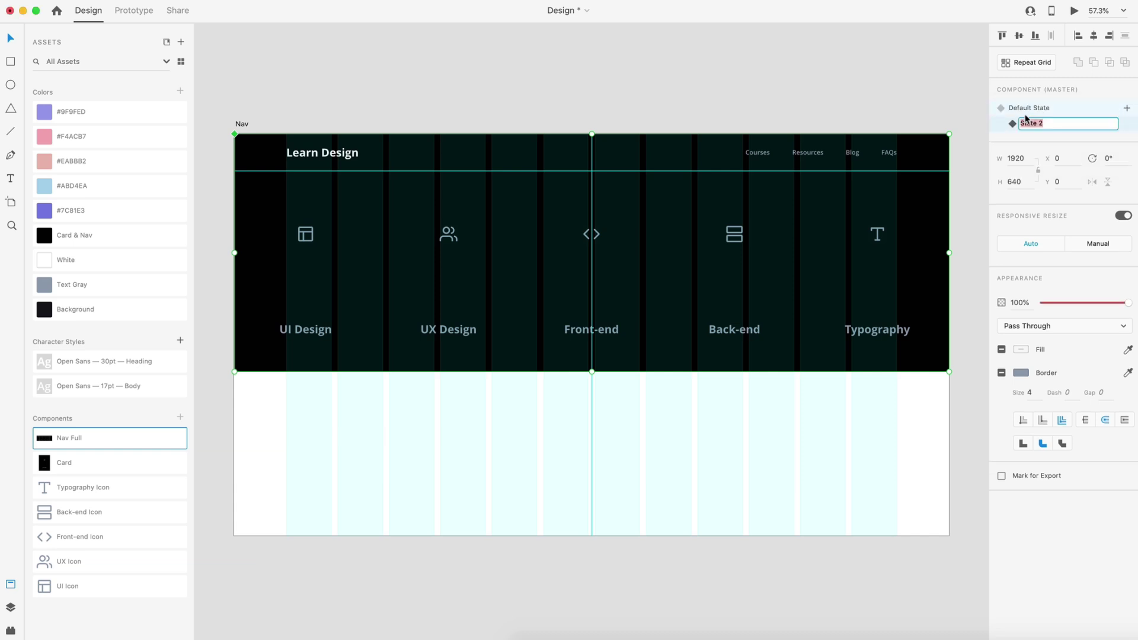
type("Courses")
key("Return")
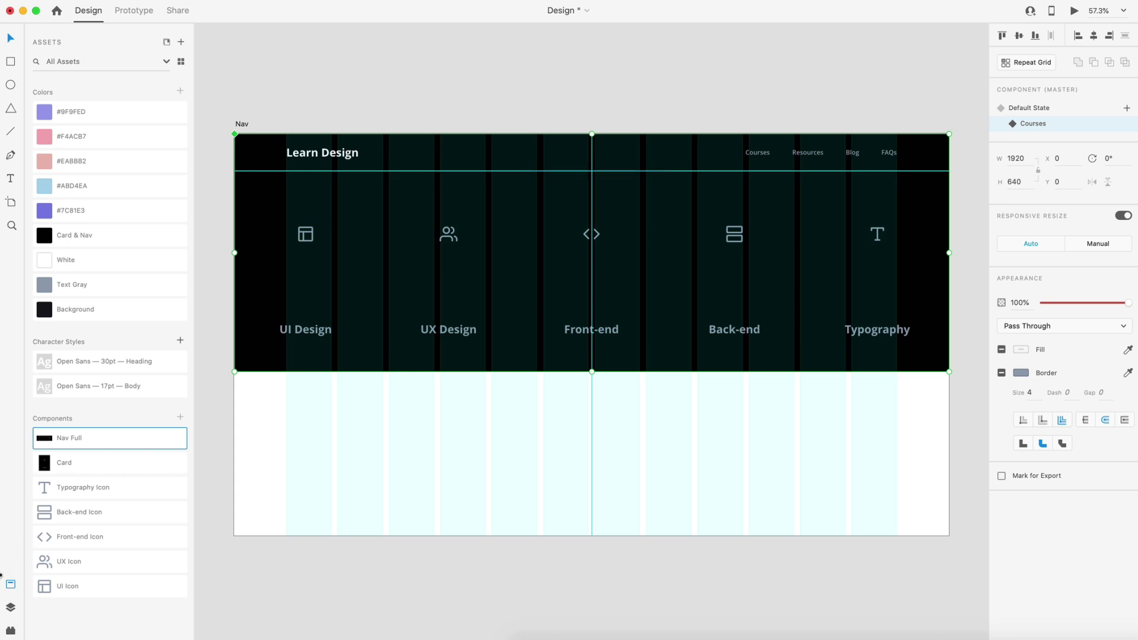
left_click(11, 611)
left_click(34, 88)
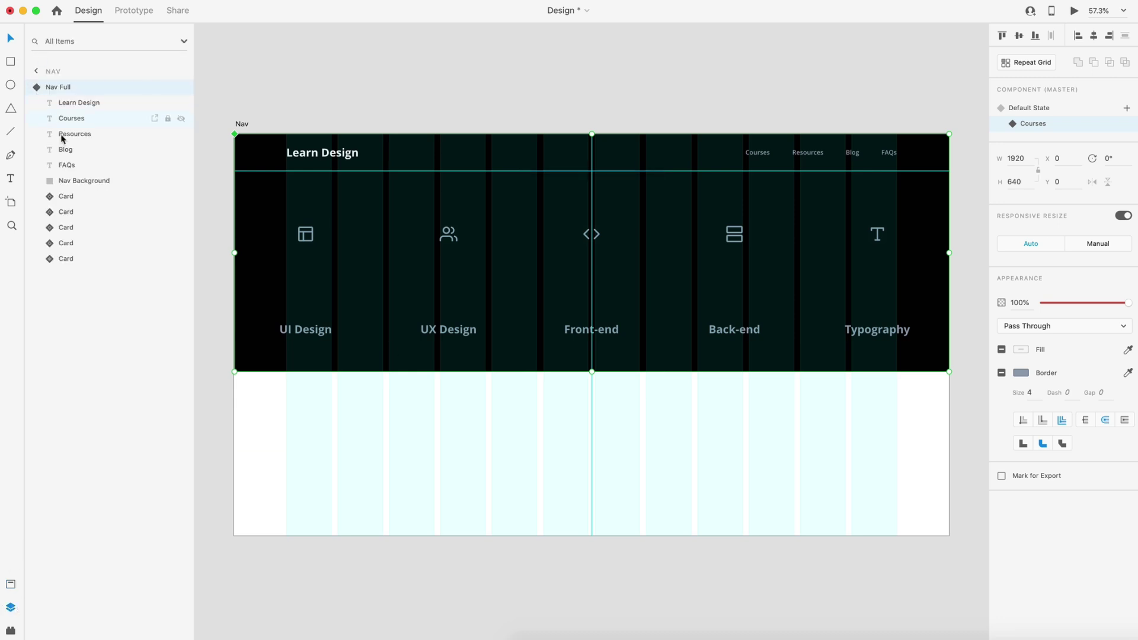
left_click(63, 196, "shift")
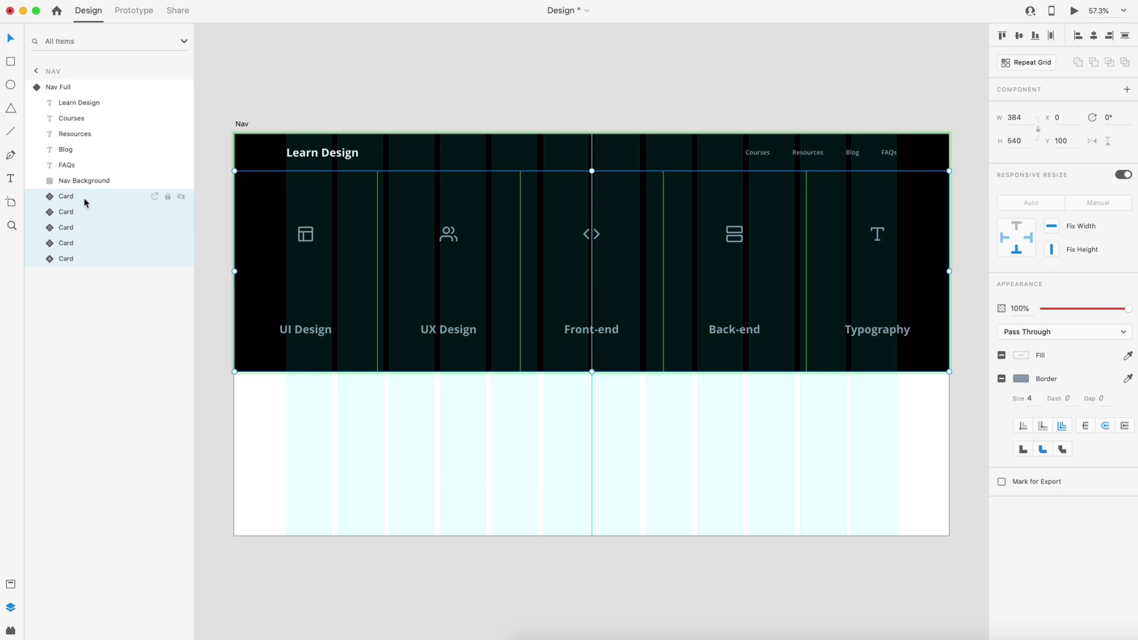
left_click(71, 275)
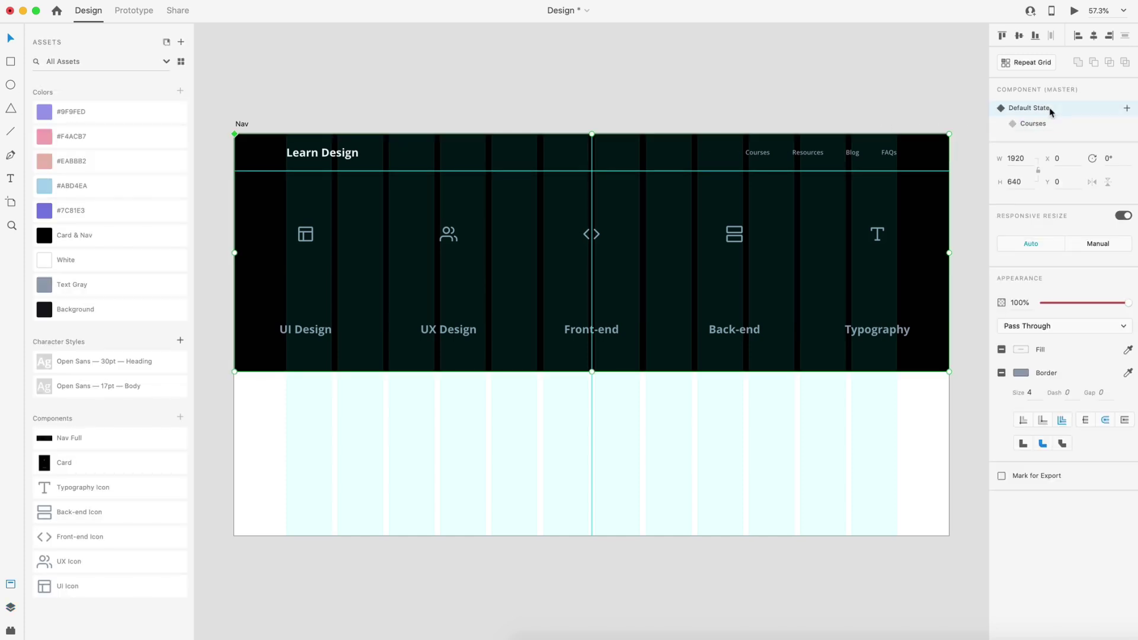
In the Nav Full component's Default State, move the five cards above the artboard to Y -540
double_click(861, 204)
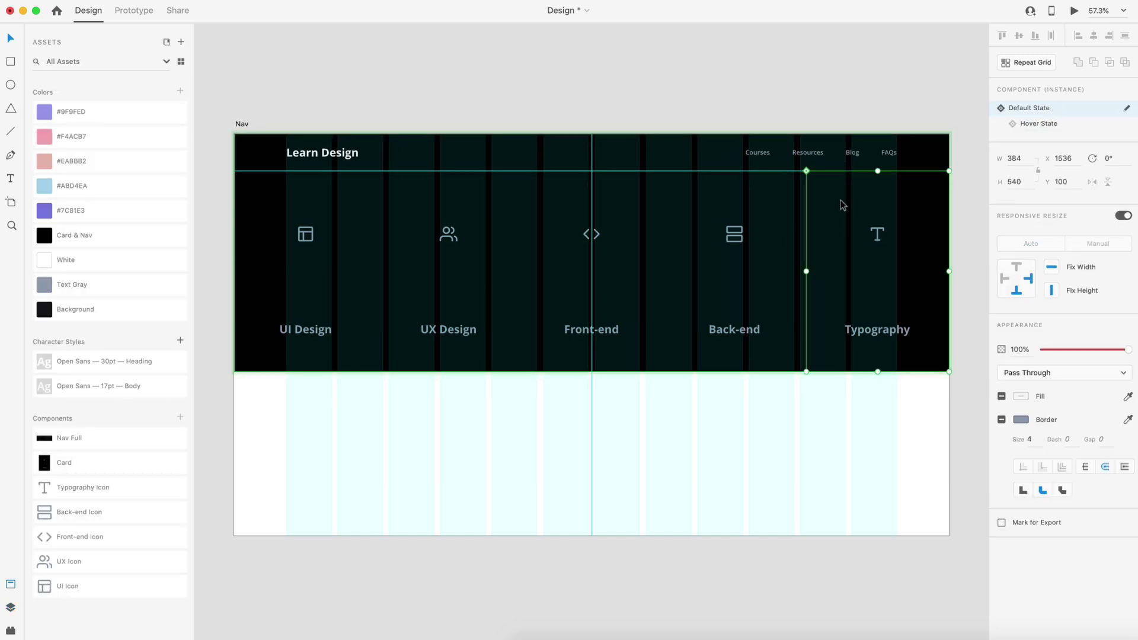
left_click(737, 199, "shift")
left_click(635, 199, "shift")
left_click(425, 205, "shift")
left_click(335, 193, "shift")
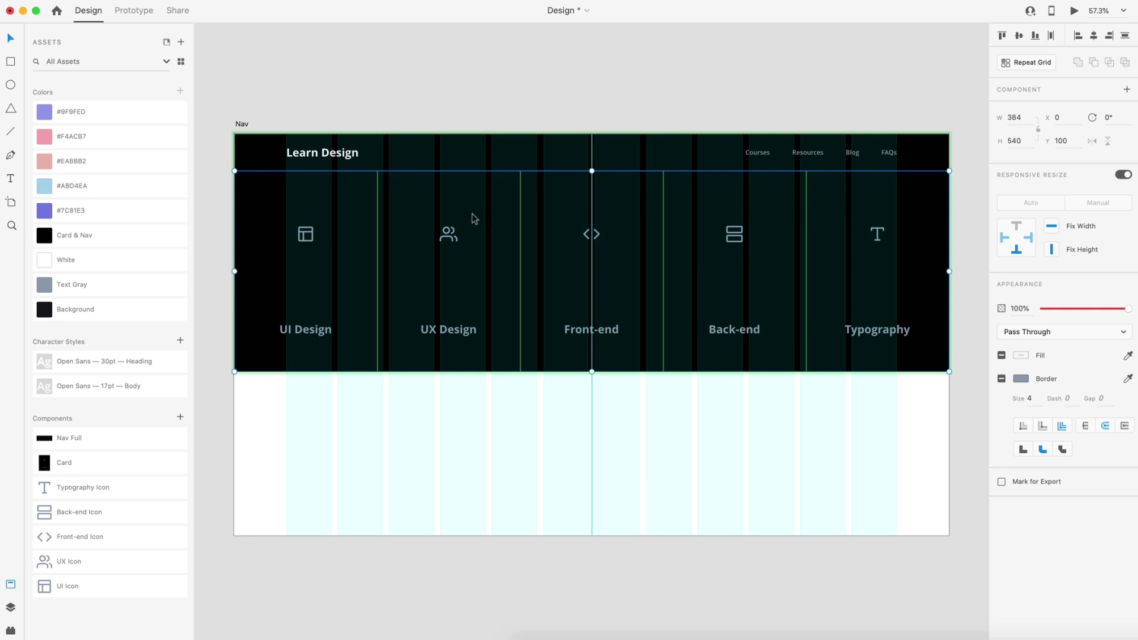
left_click_drag(778, 301, 780, 69)
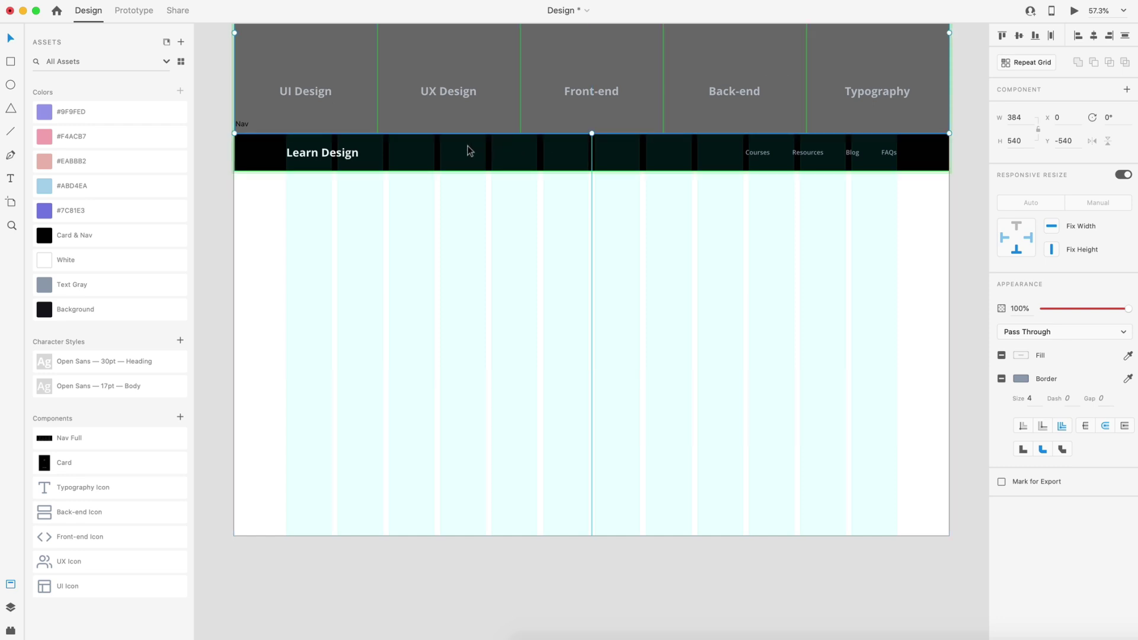
left_click(966, 170)
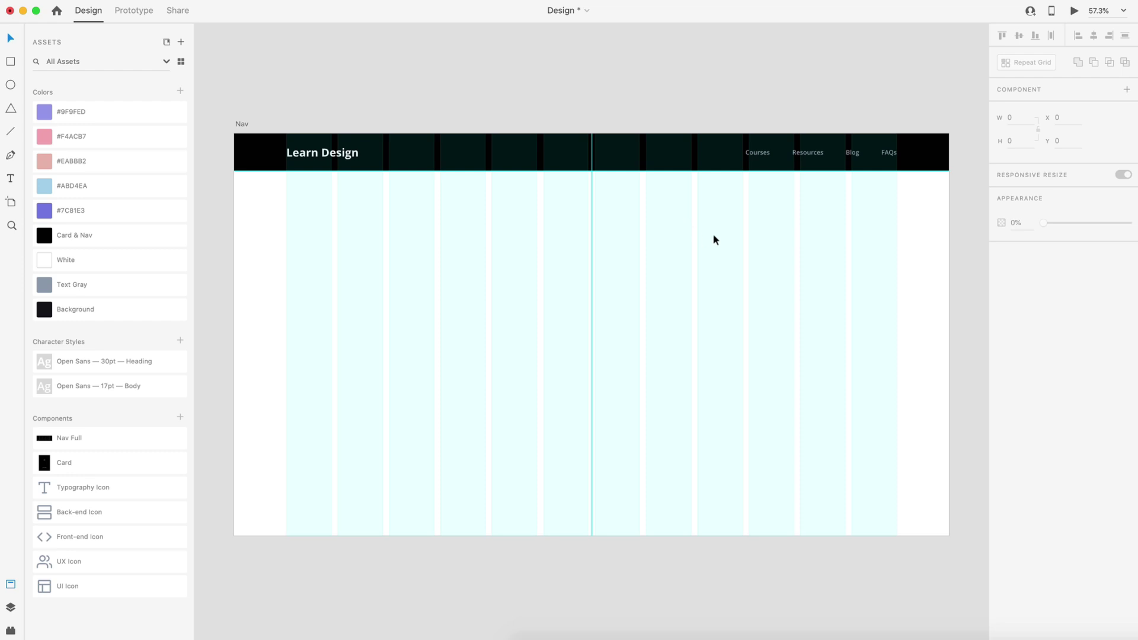
In the Nav Full component's Courses state, move the five cards down below the top bar to Y 100
left_click(689, 169)
left_click(1026, 124)
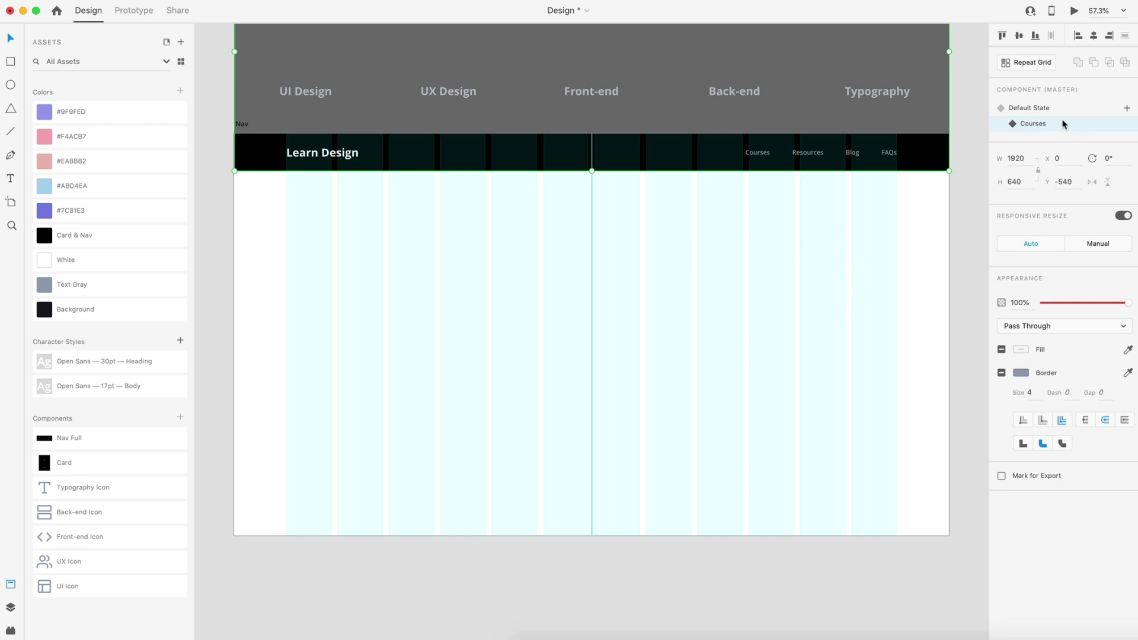
double_click(739, 119)
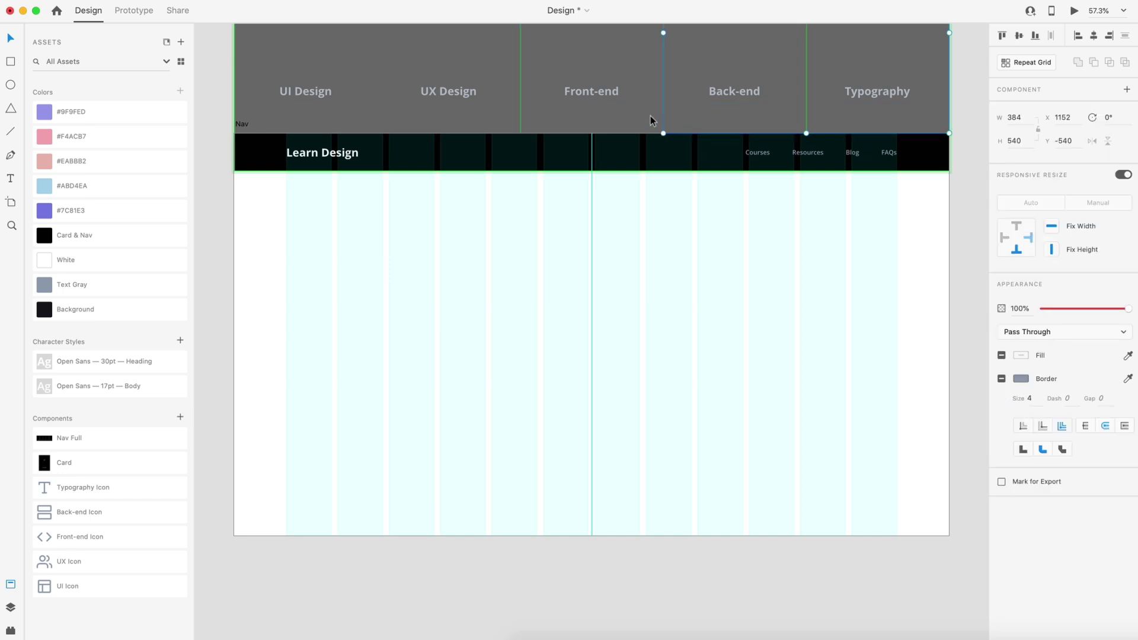
left_click(494, 122)
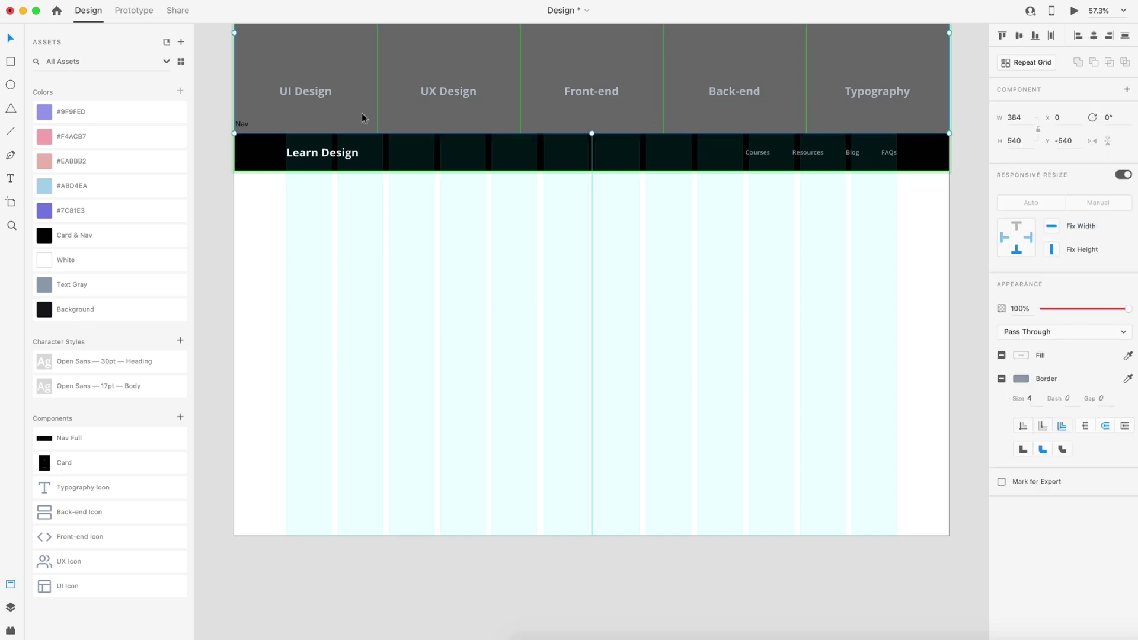
left_click_drag(607, 63, 616, 283)
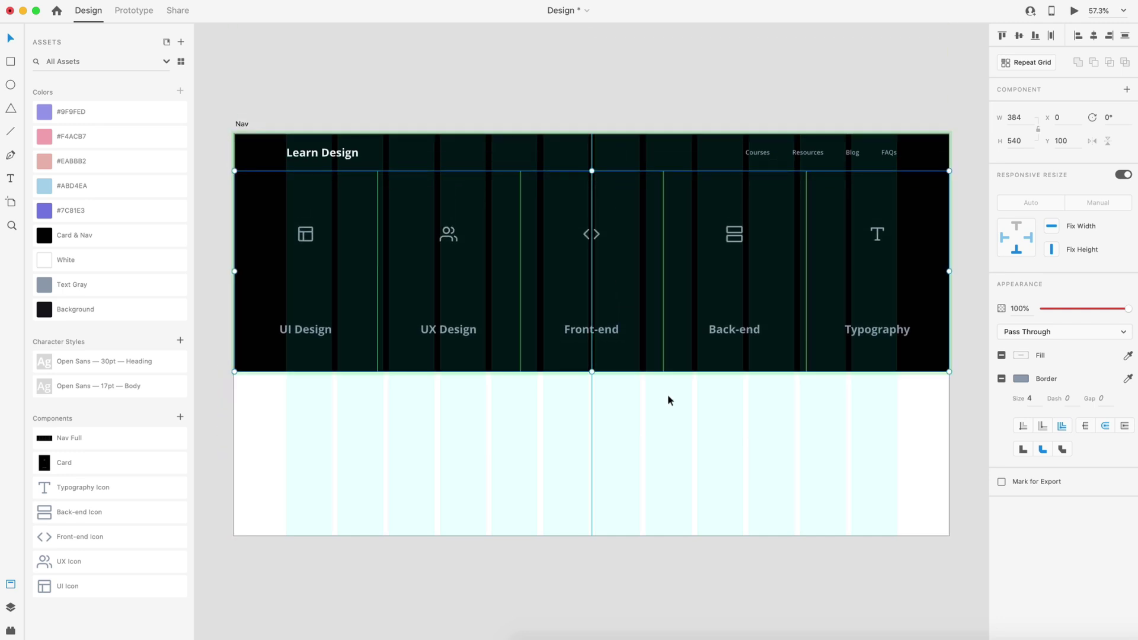
Make the Courses link in the Courses state white and set its font weight to Bold
left_click(757, 152)
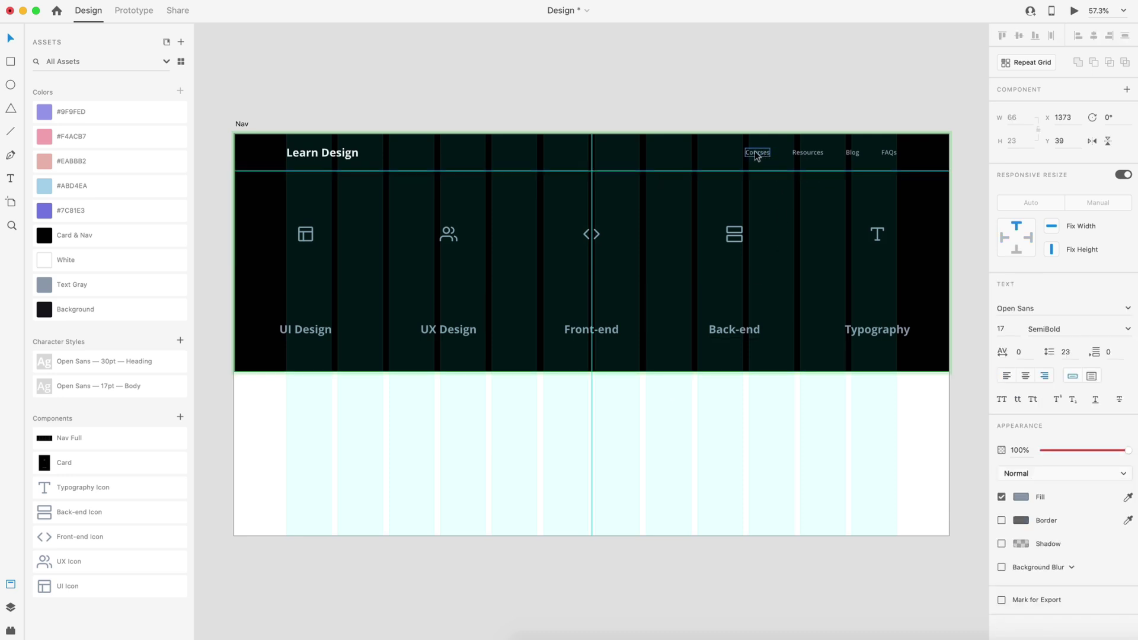
left_click(1019, 498)
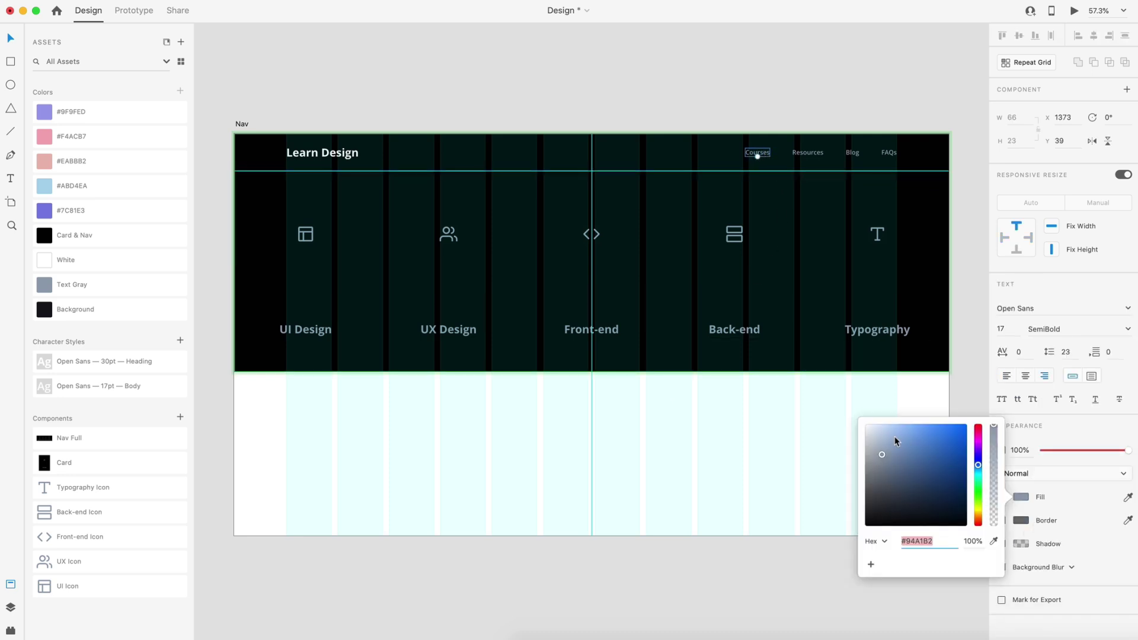
left_click(1128, 329)
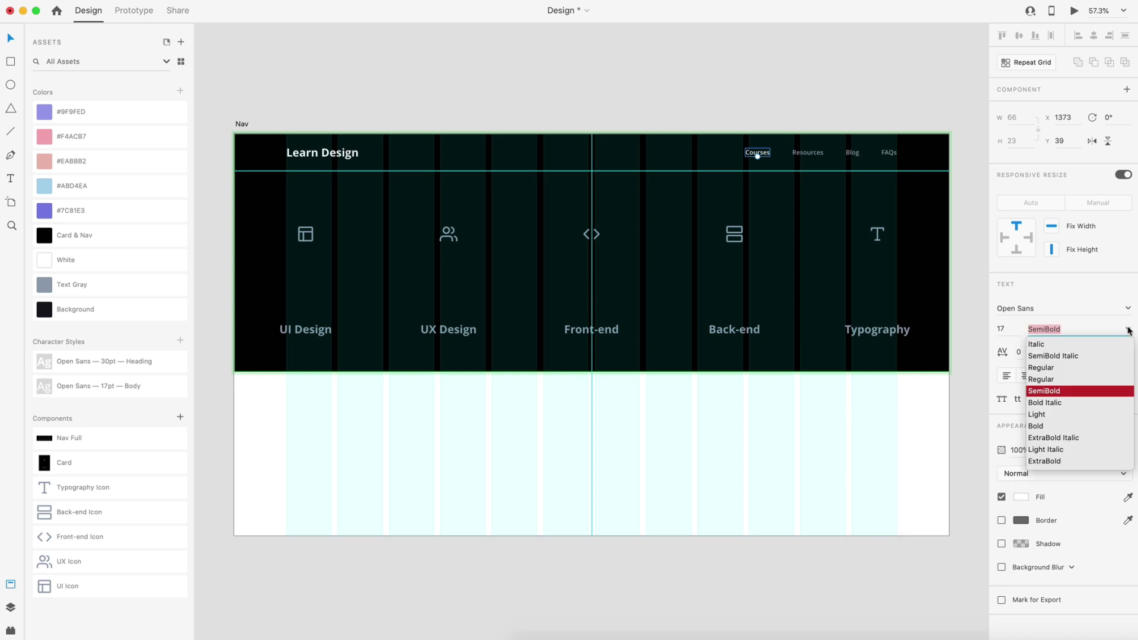
left_click(1038, 426)
type("s")
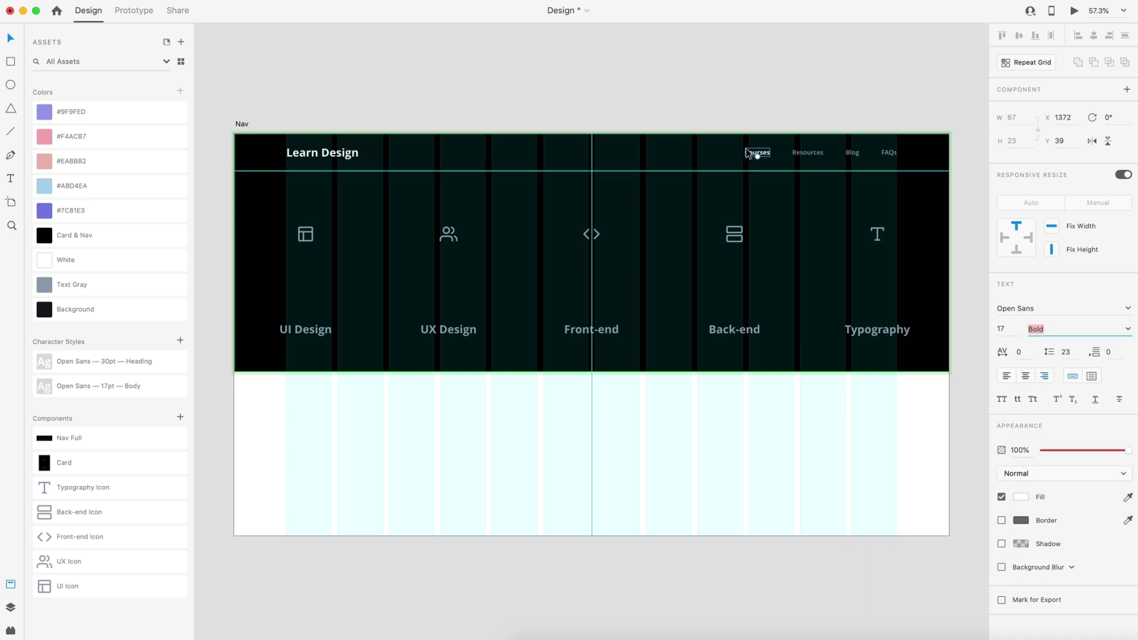
In Nav Full's Default State, add a prototype interaction with a Tap trigger to the Courses link
left_click(136, 10)
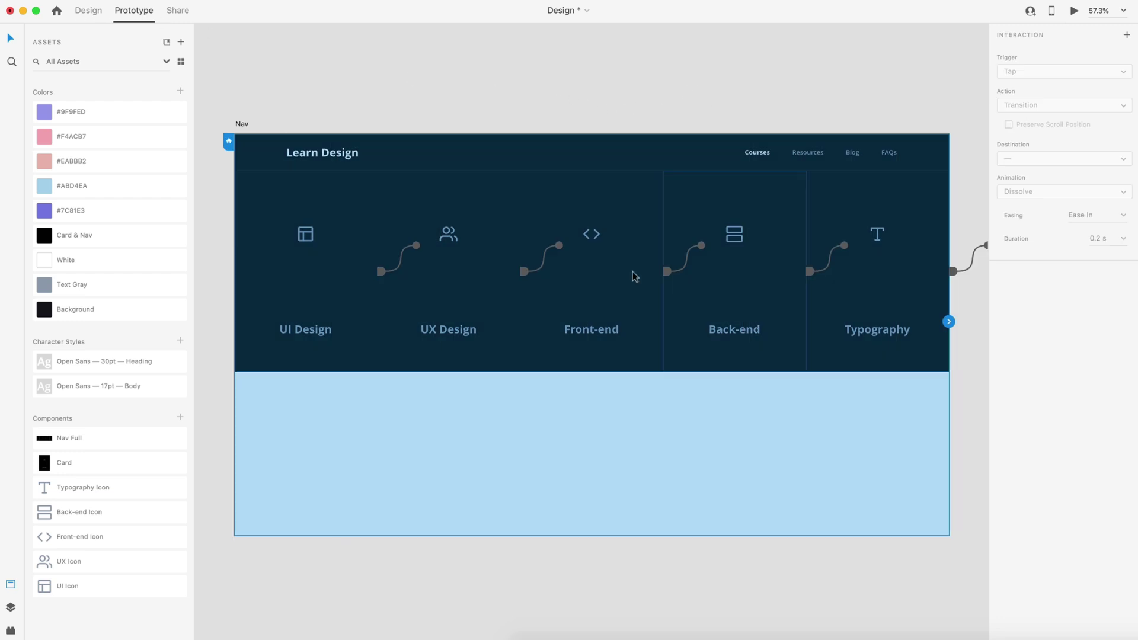
left_click(733, 147)
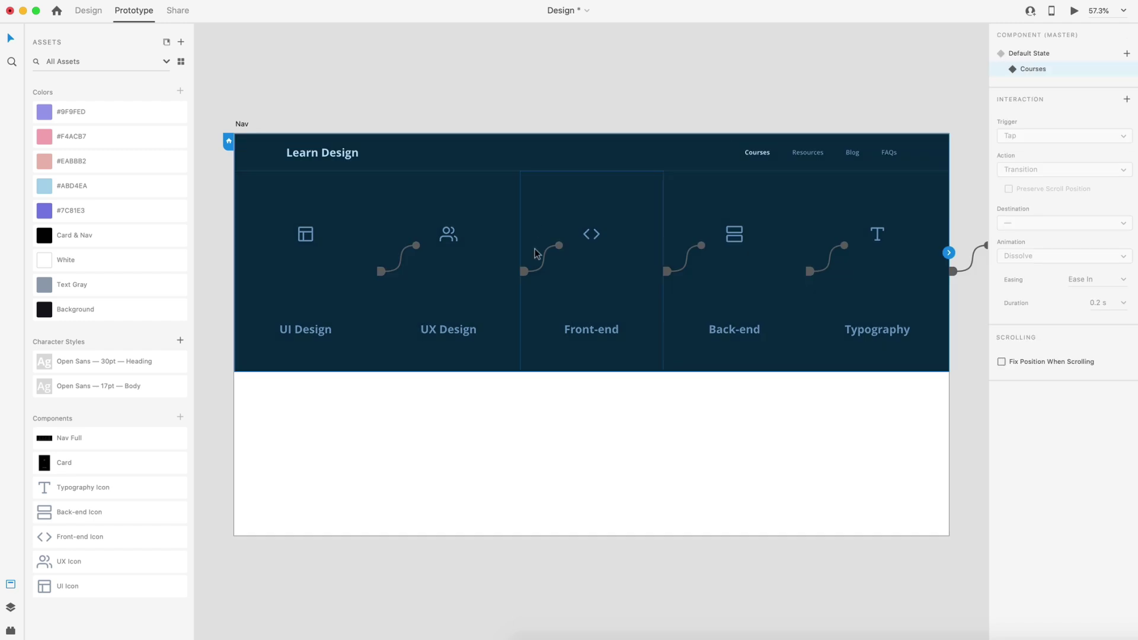
left_click(1045, 58)
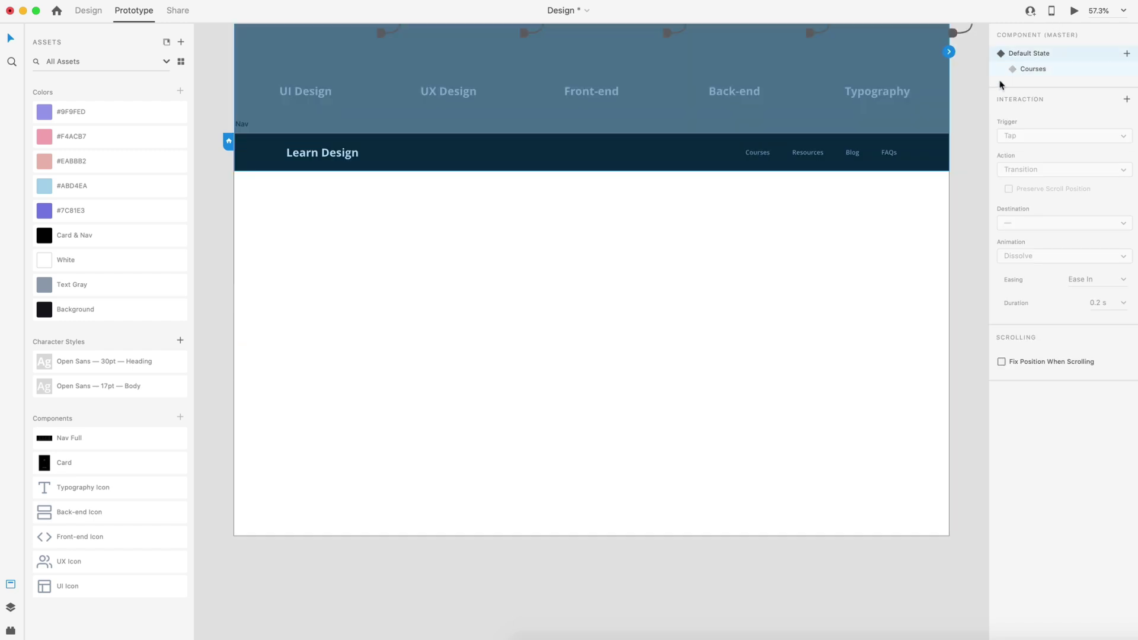
double_click(759, 155)
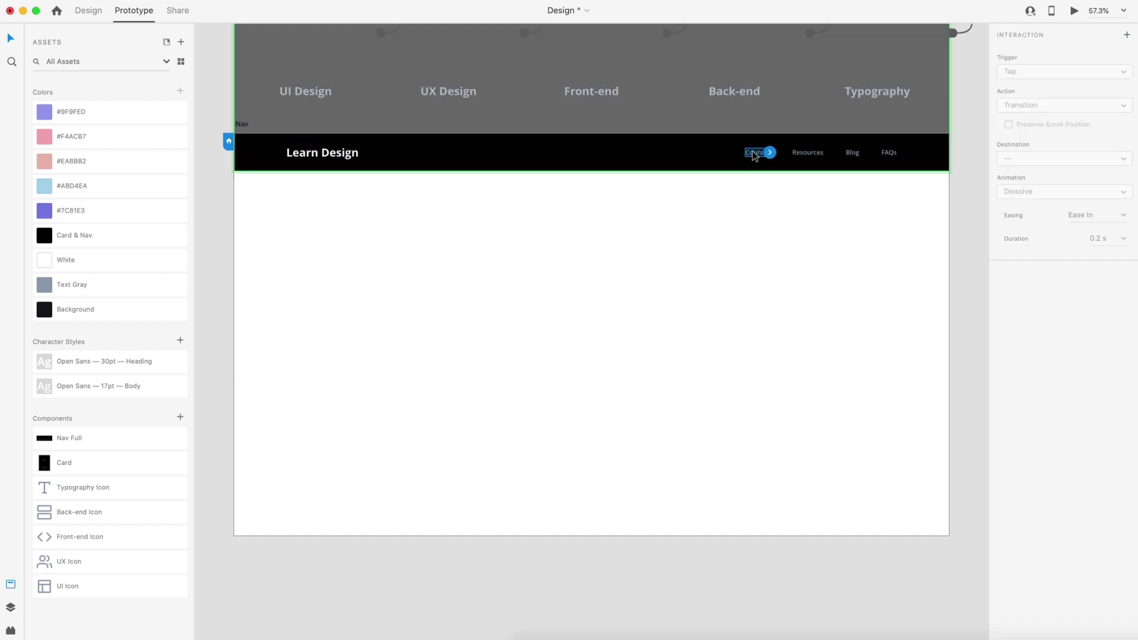
left_click(1127, 37)
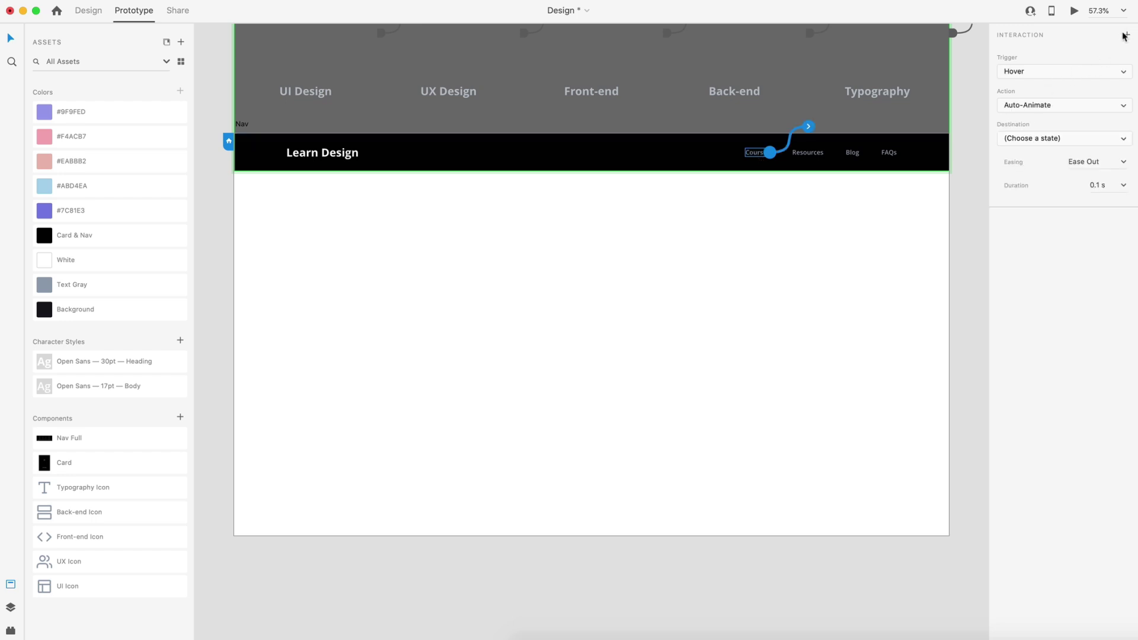
left_click(1042, 74)
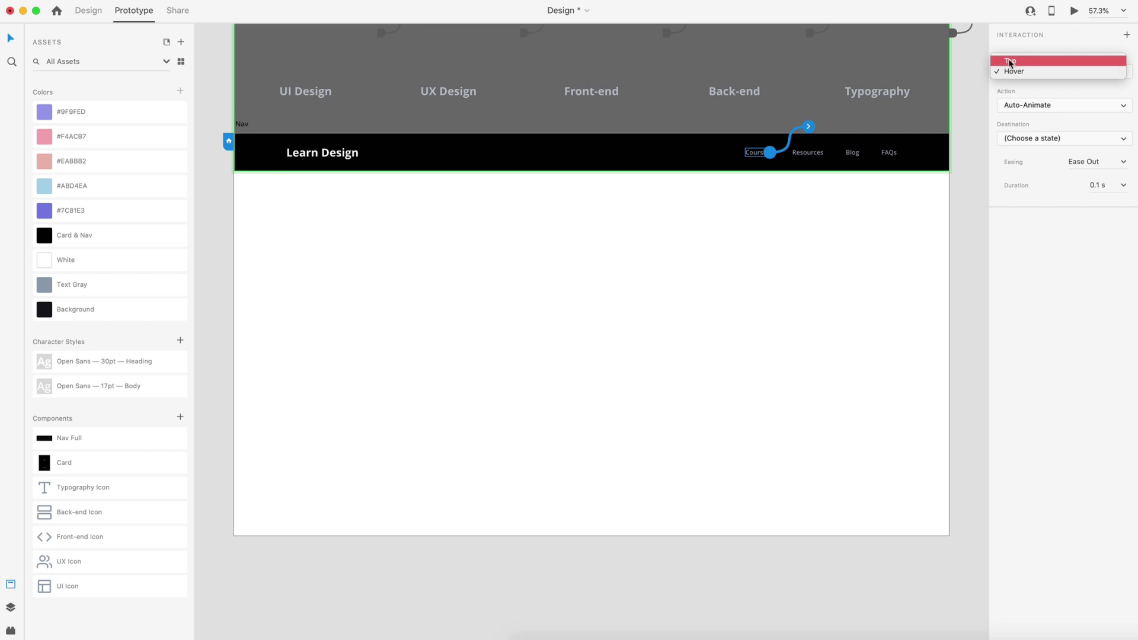
left_click(1042, 64)
Set the Courses link interaction's destination to the Courses state and its duration to 0.2 s
left_click(1032, 141)
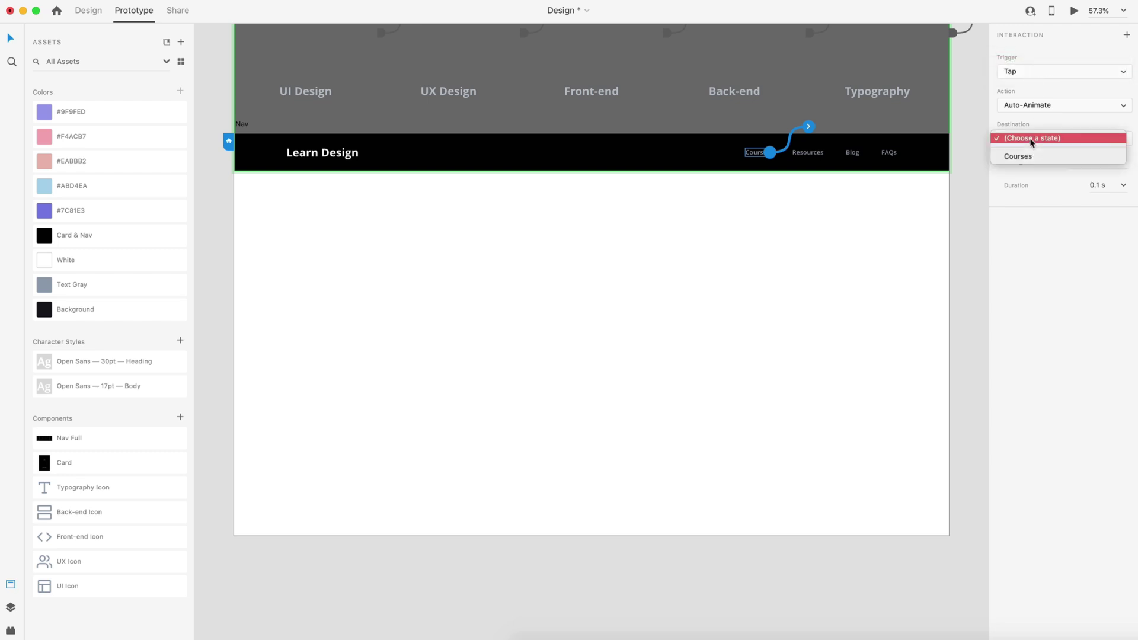
left_click(1044, 157)
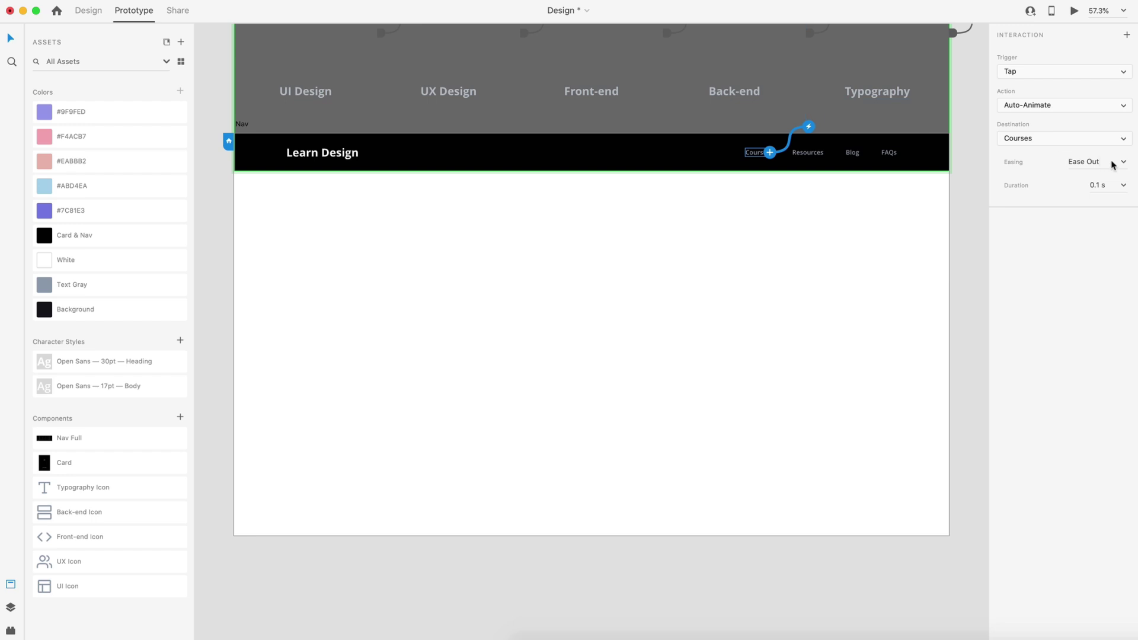
left_click(1122, 187)
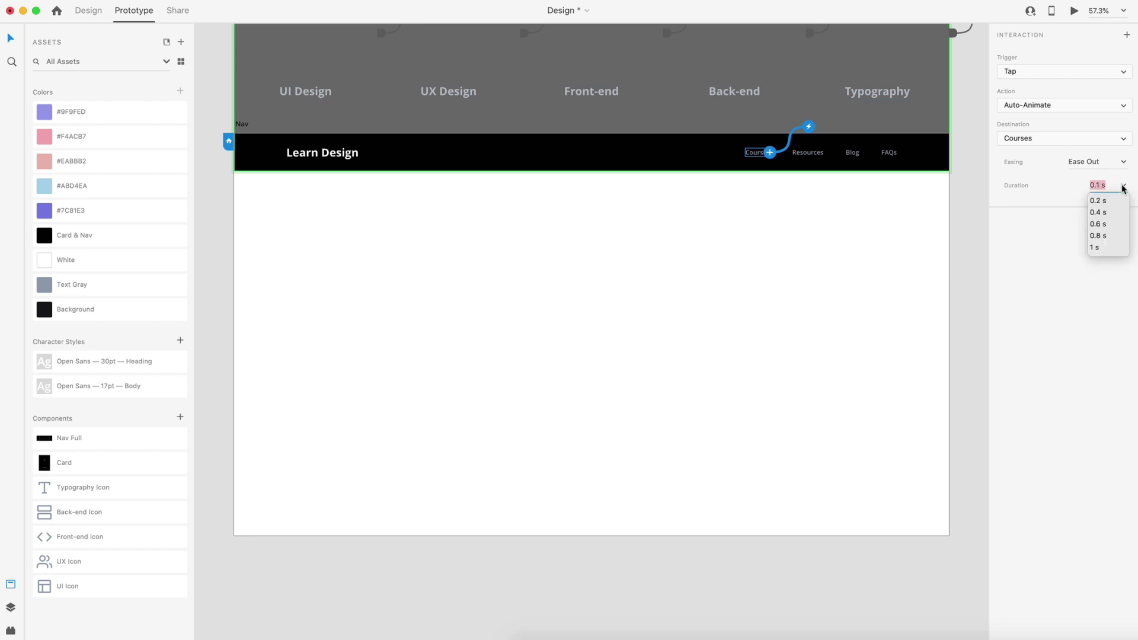
left_click(1096, 202)
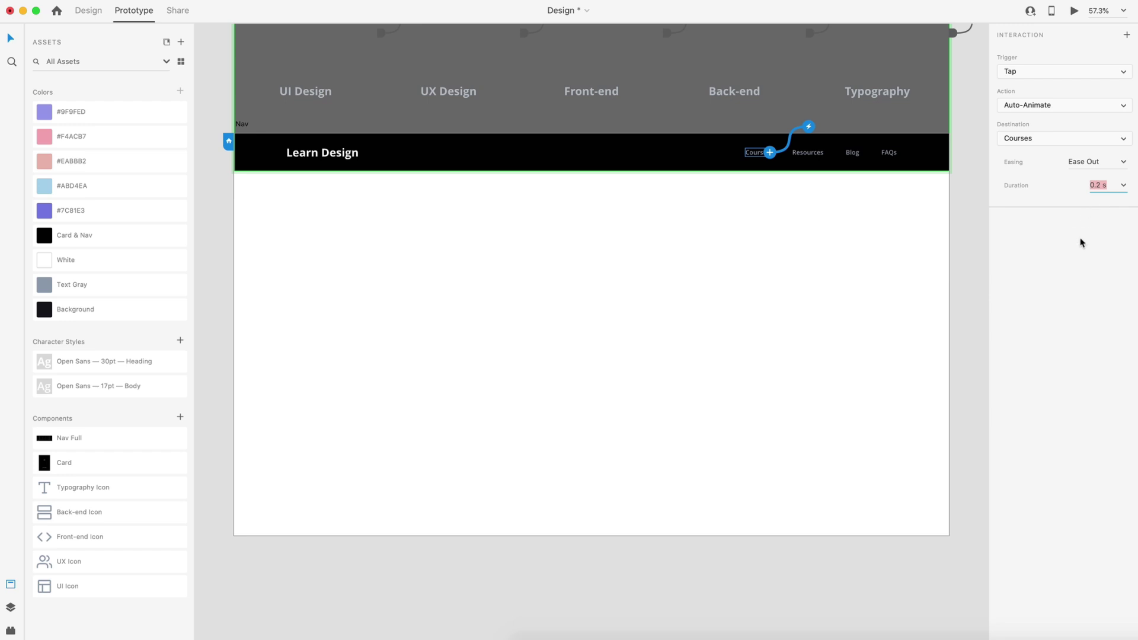
left_click(965, 199)
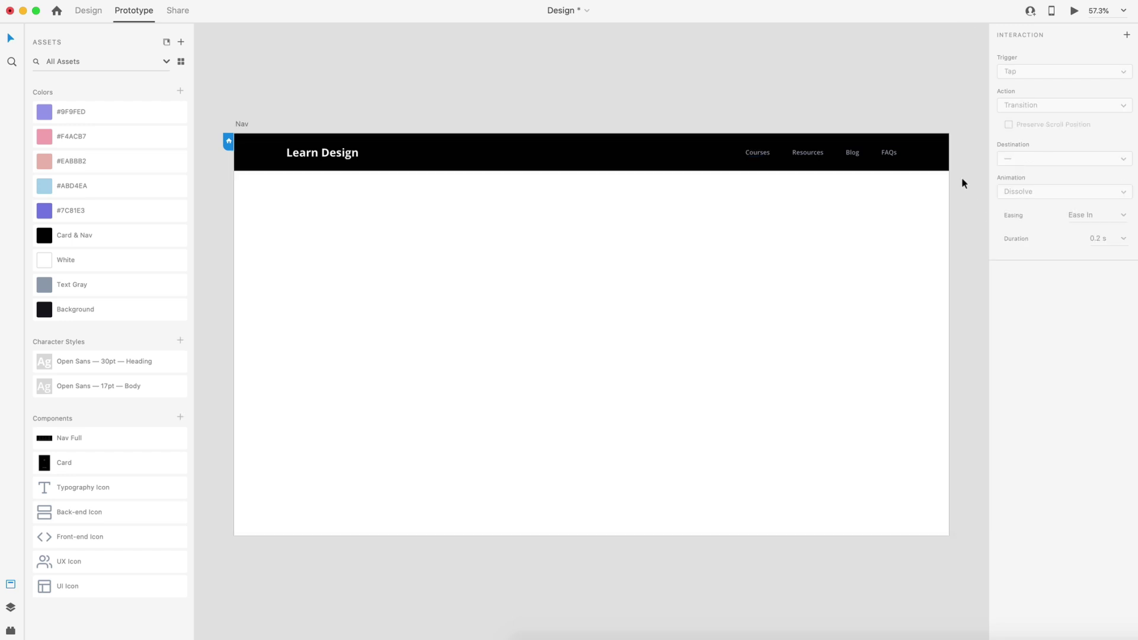
In the Courses state, add a Tap Auto-Animate interaction from the Courses link to Default State with Ease In easing
left_click(678, 153)
left_click(1031, 70)
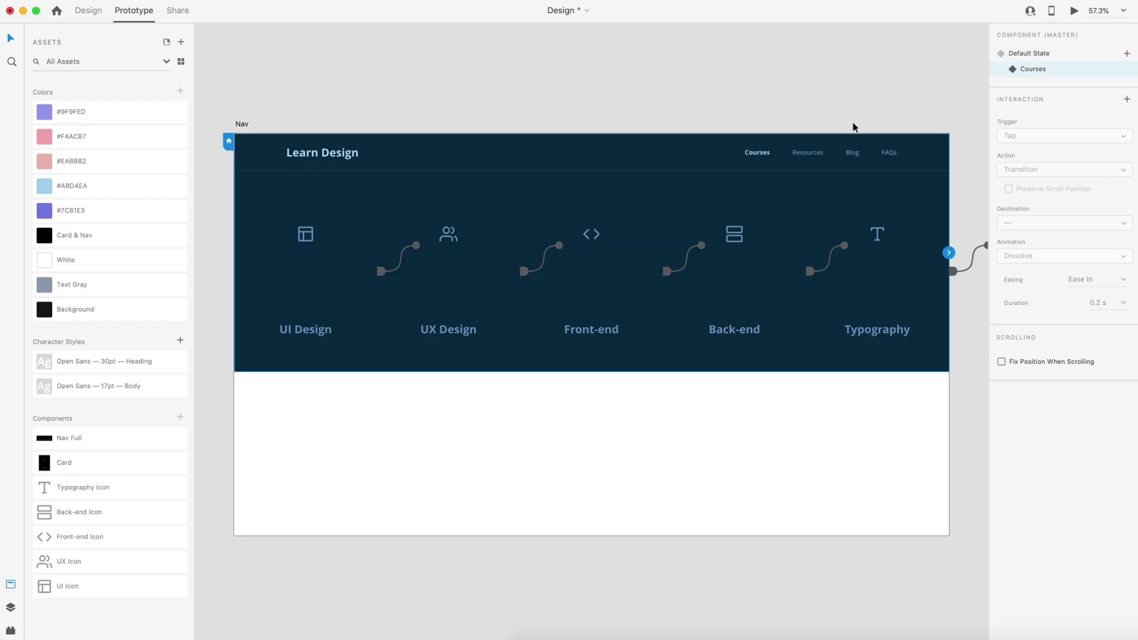
double_click(758, 156)
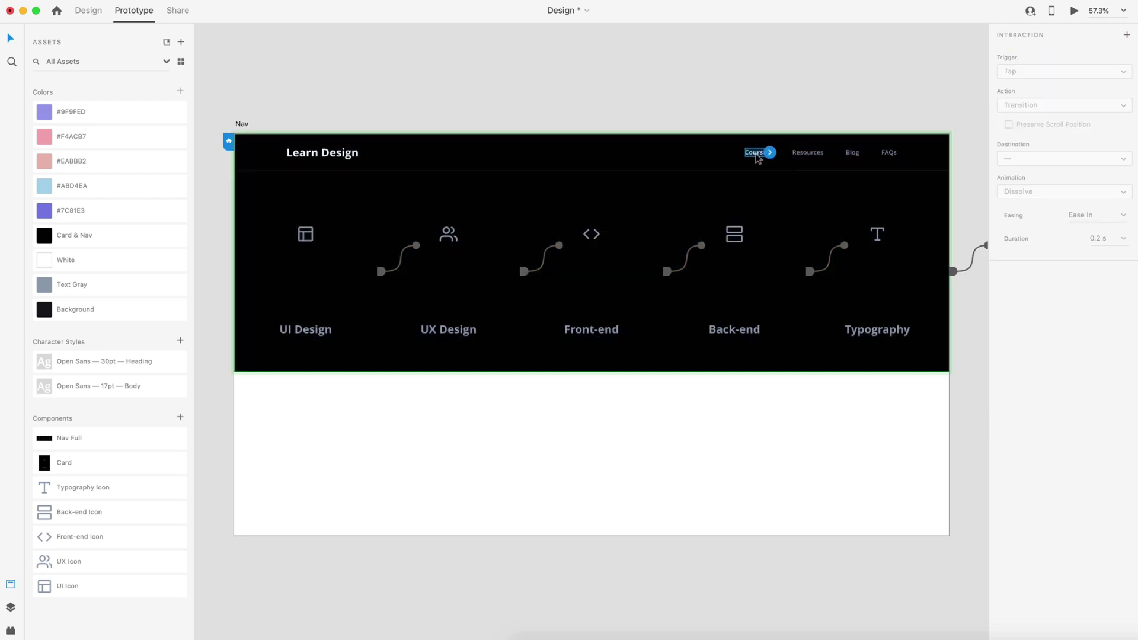
left_click(1126, 37)
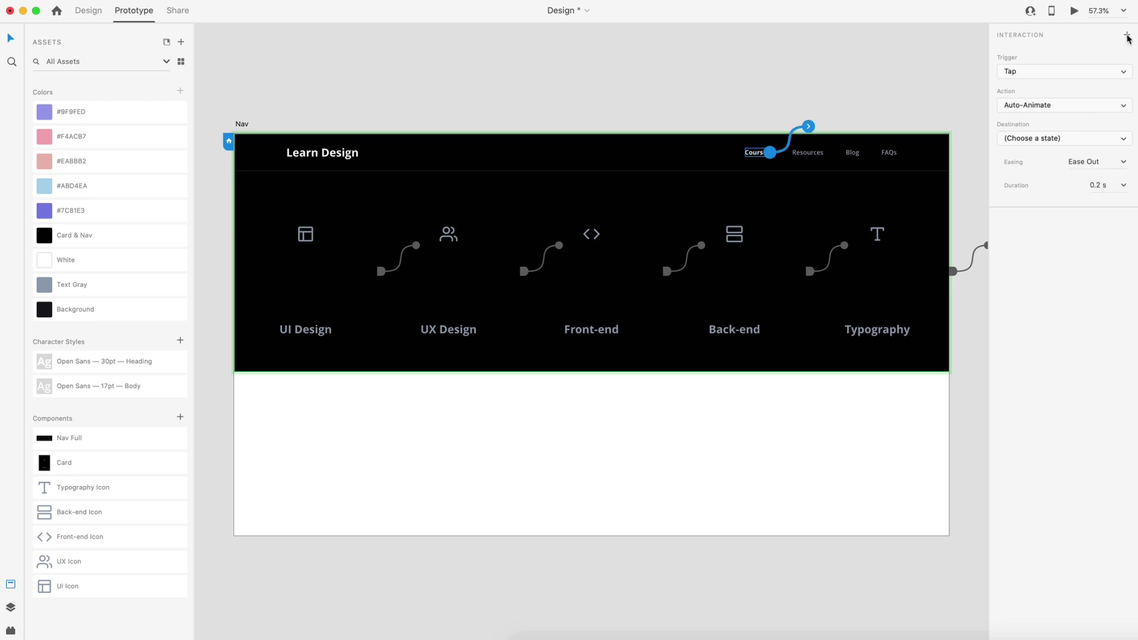
left_click(1019, 140)
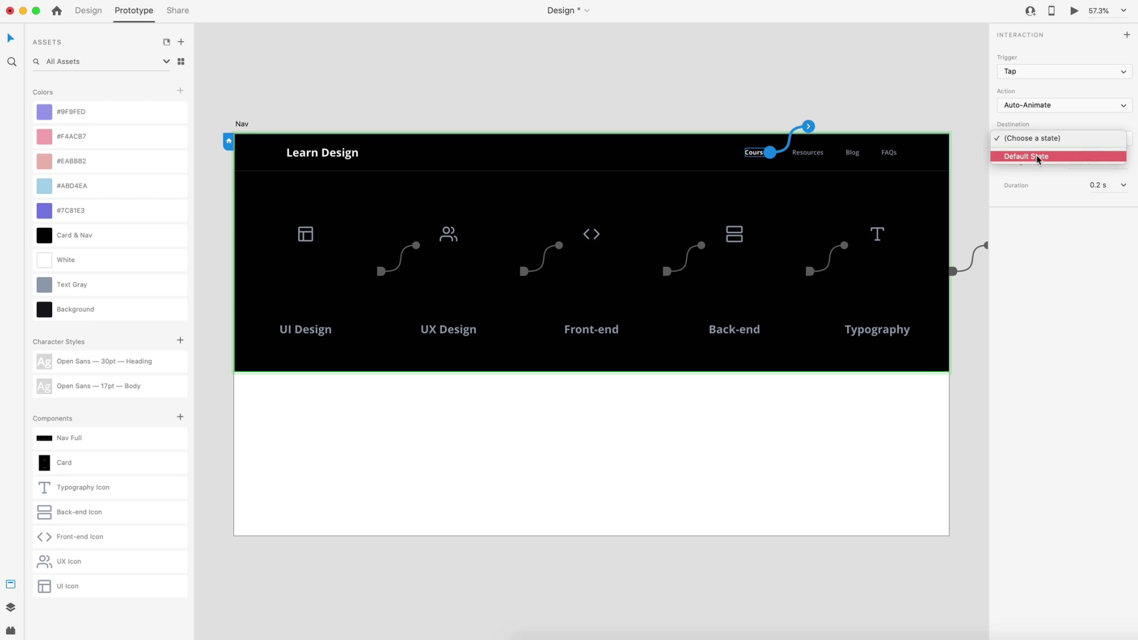
left_click(1038, 158)
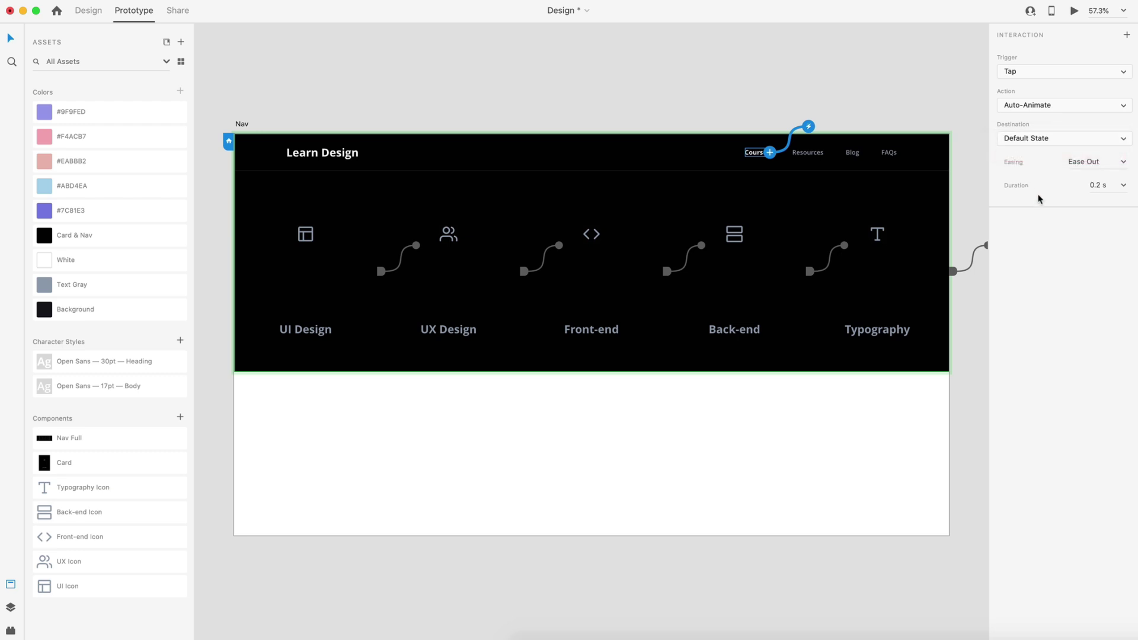
left_click(1123, 162)
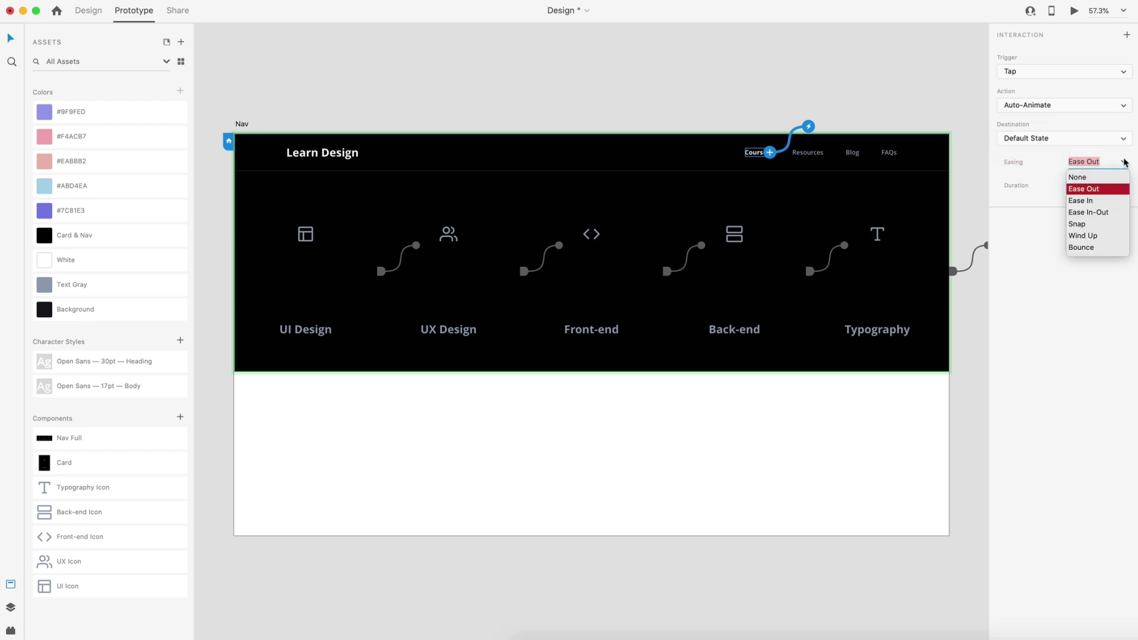
left_click(1093, 201)
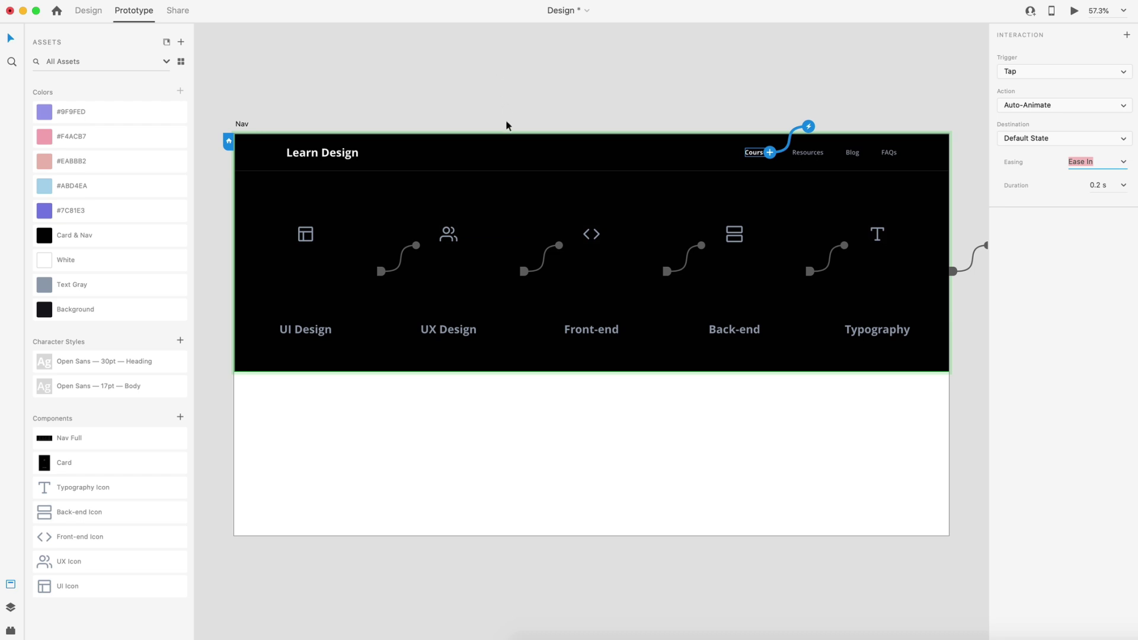
left_click(688, 79)
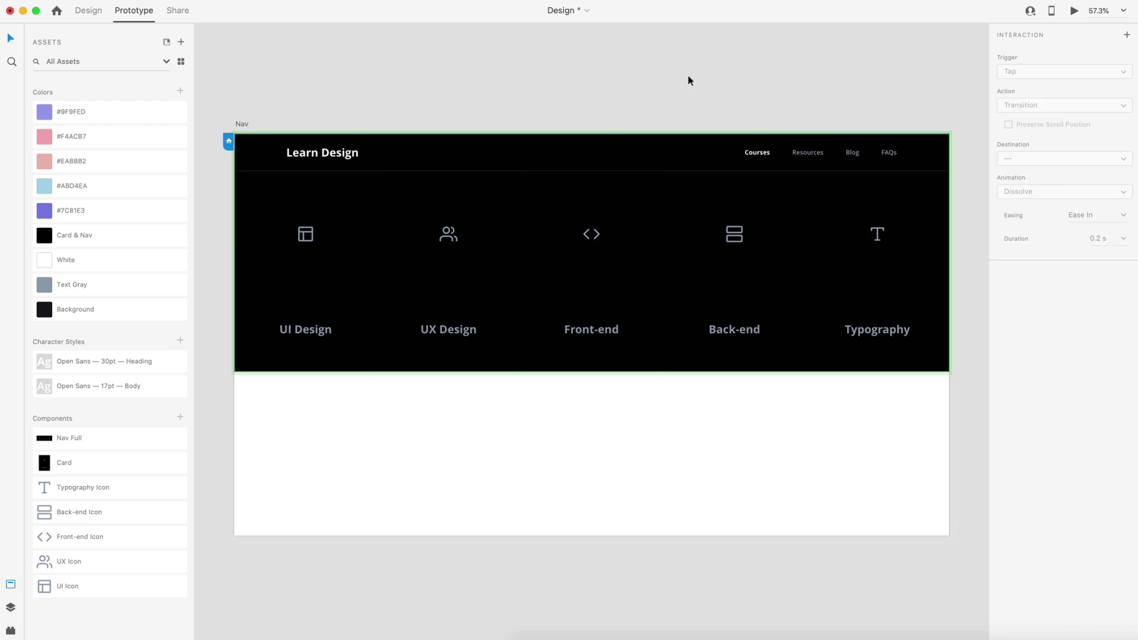
Switch the Nav Full component back to its Default State and deselect it
left_click(625, 151)
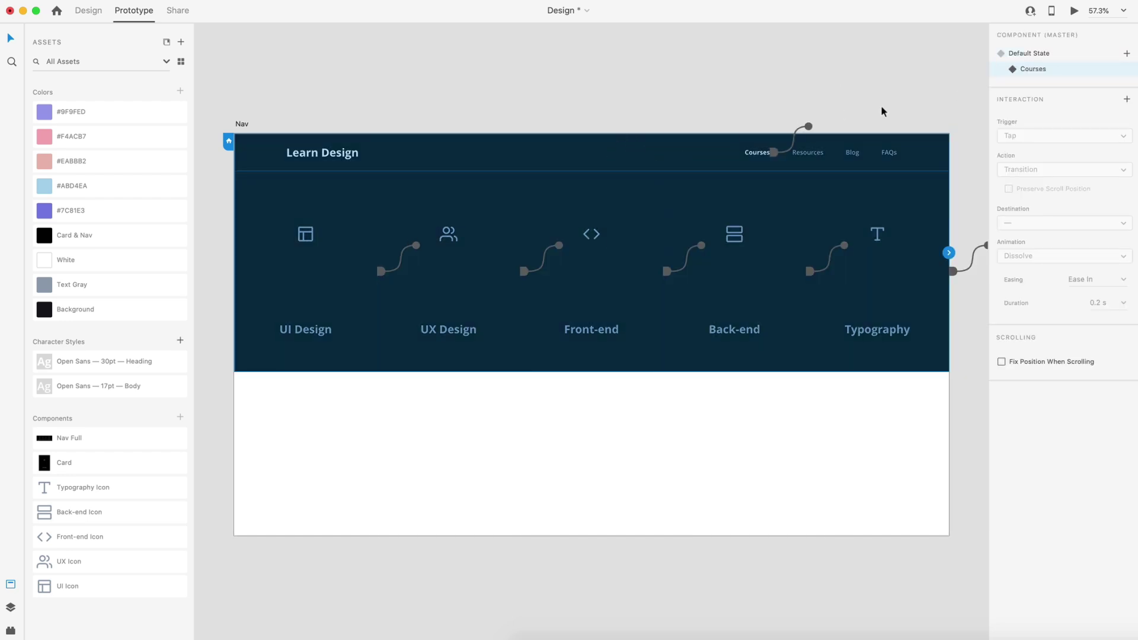
left_click(1061, 55)
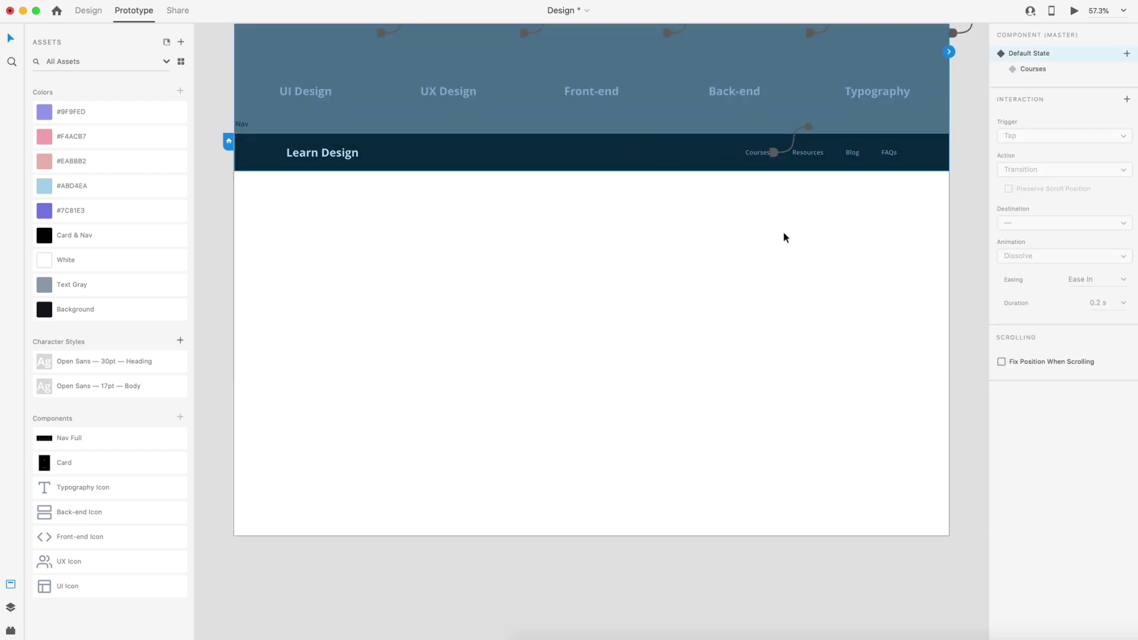
left_click(817, 228)
left_click(969, 153)
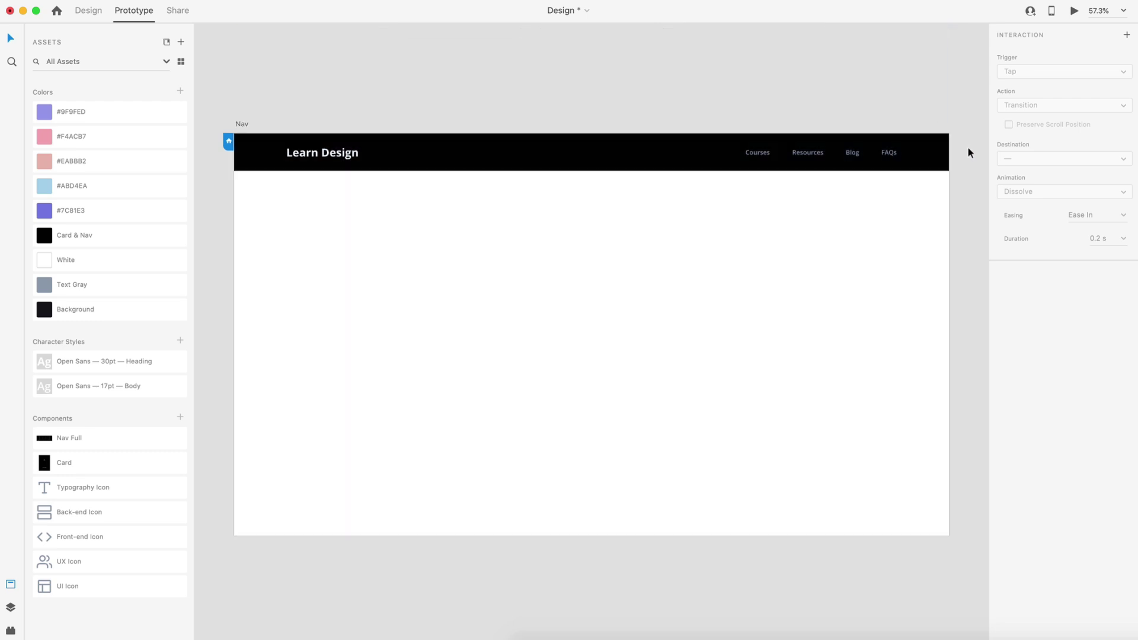
Preview the prototype and test opening and closing the course cards with the Courses link
left_click(1073, 10)
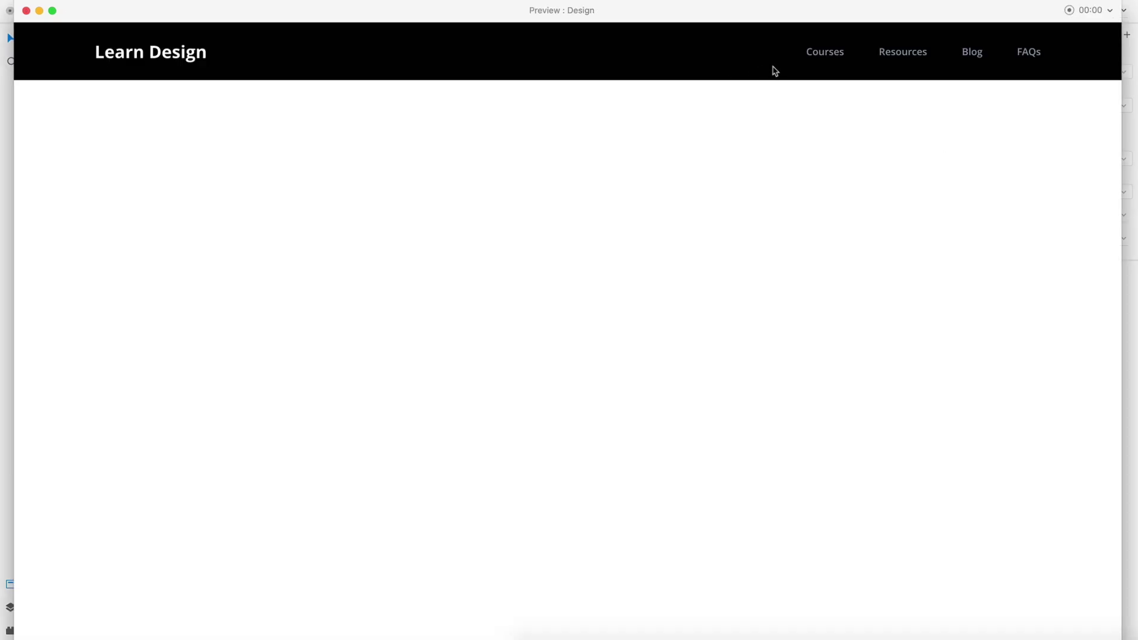
left_click(826, 55)
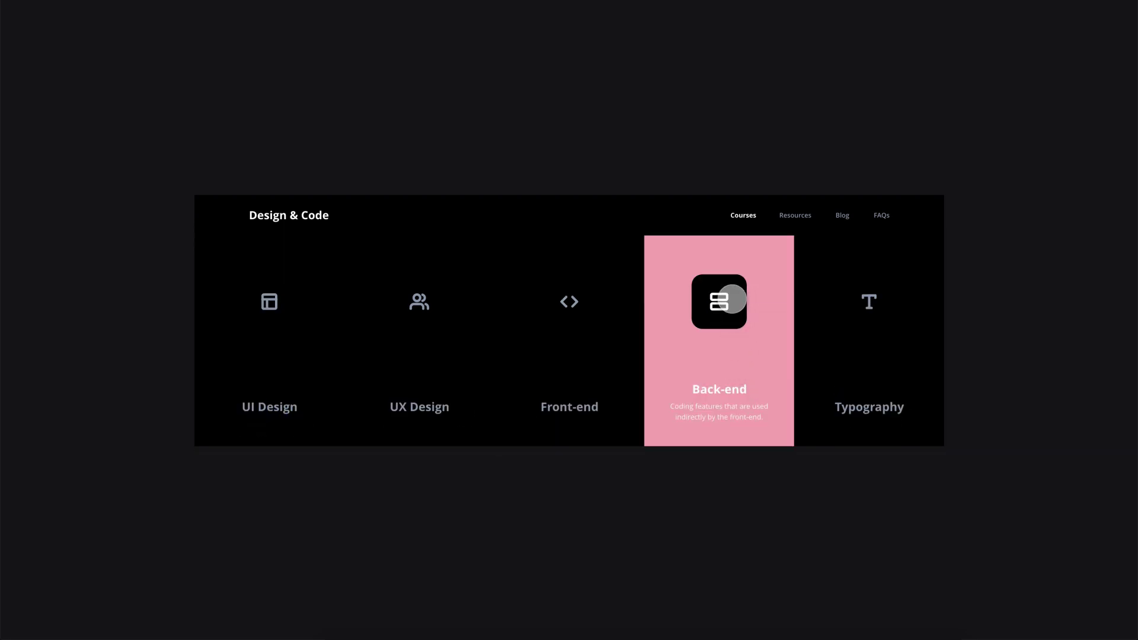
left_click(736, 214)
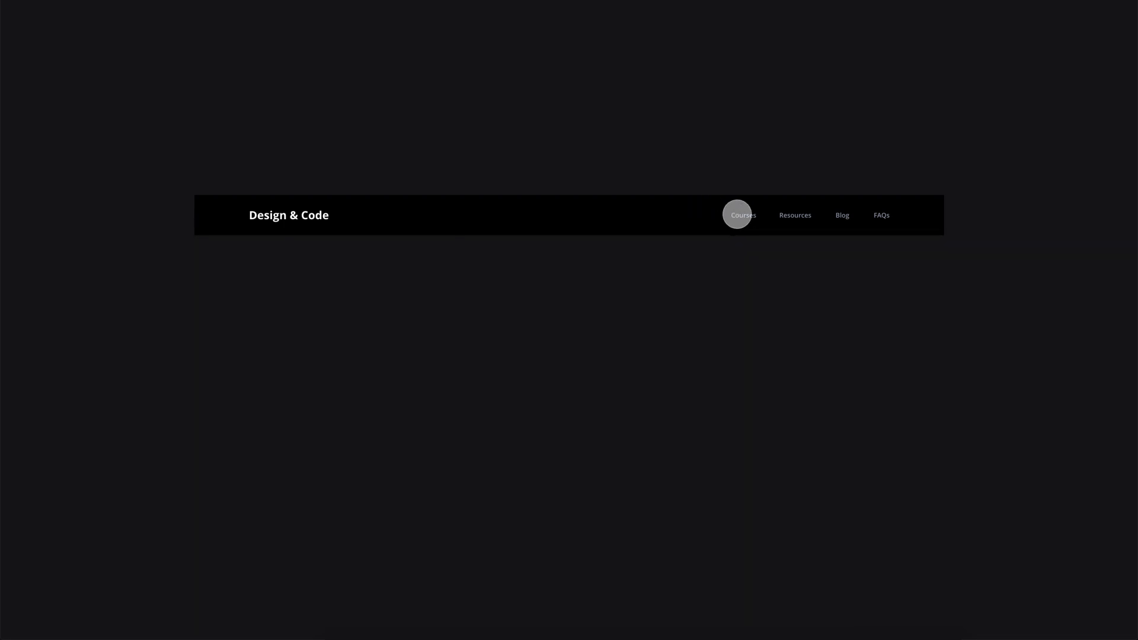
left_click(735, 214)
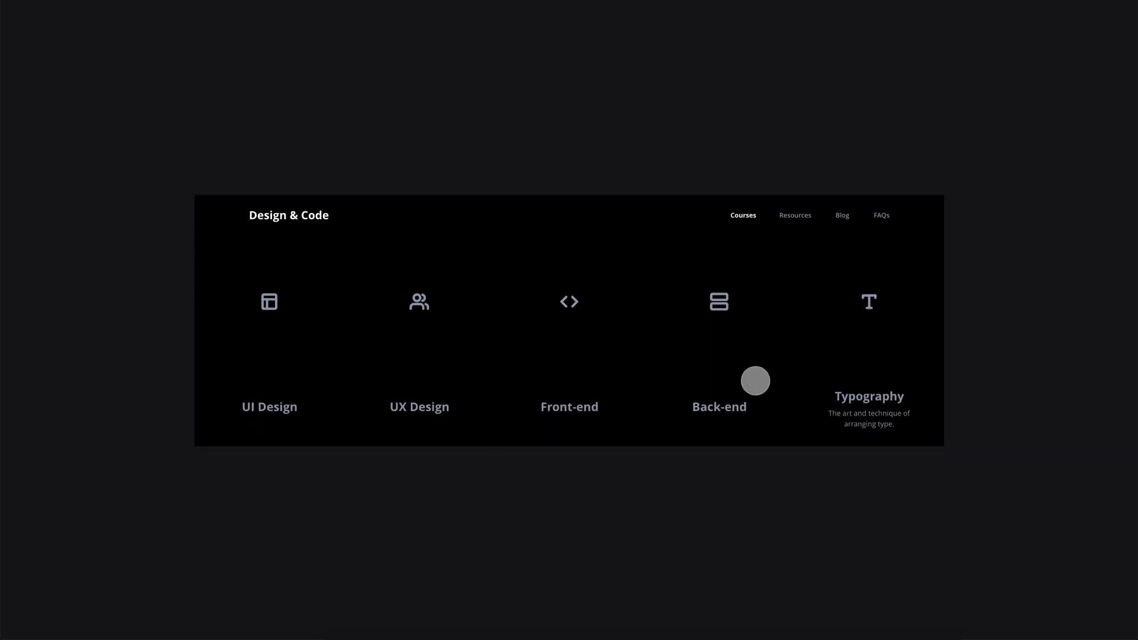
left_click(741, 214)
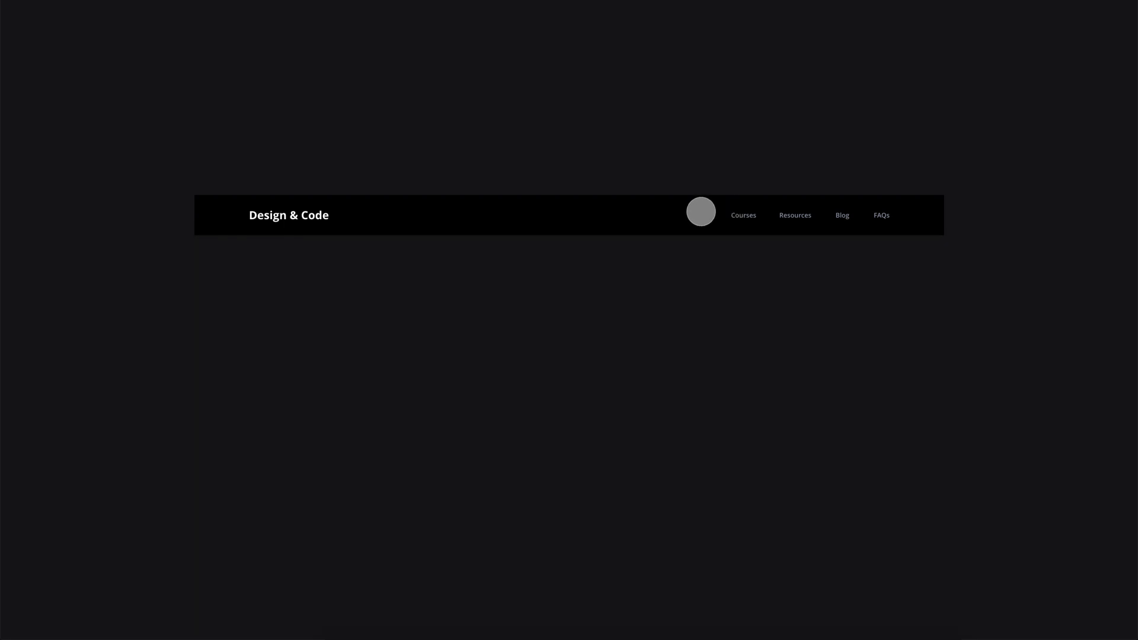
left_click(735, 214)
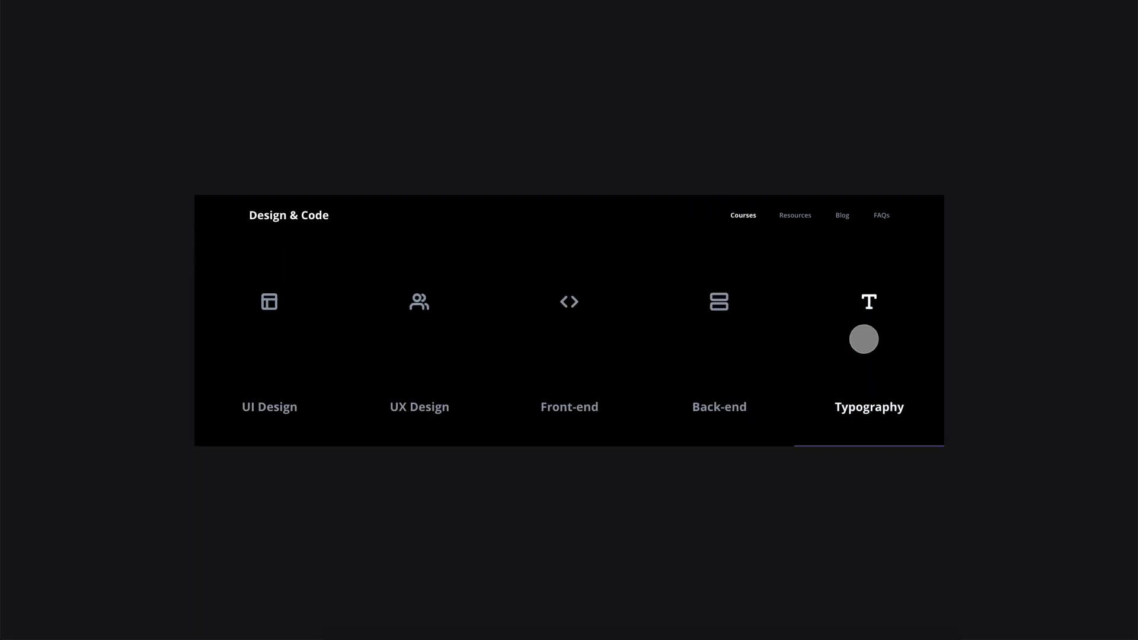